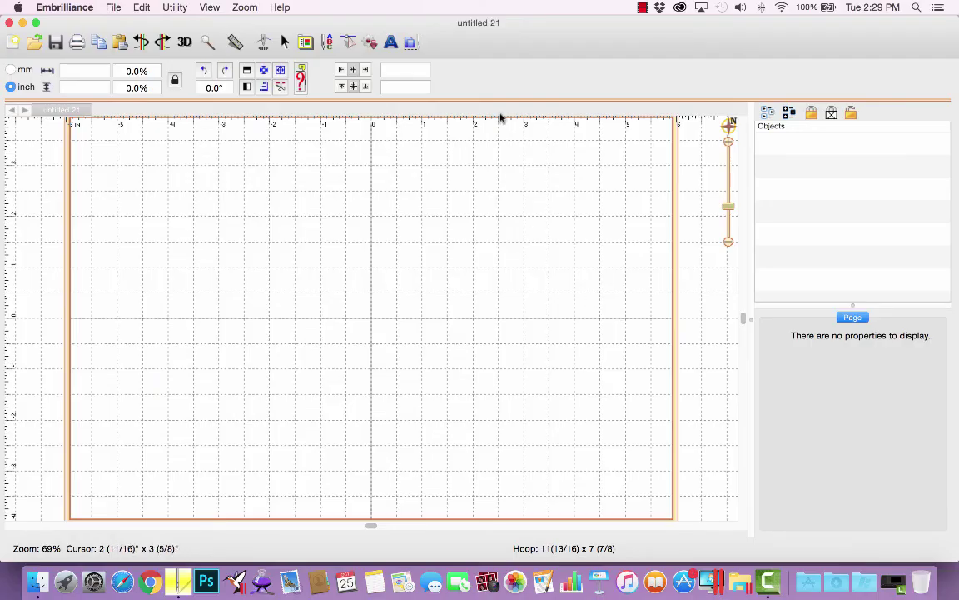
- Add a lettering object to the blank page and set its font to I2SCloserToFreeApp 3in
click(390, 42)
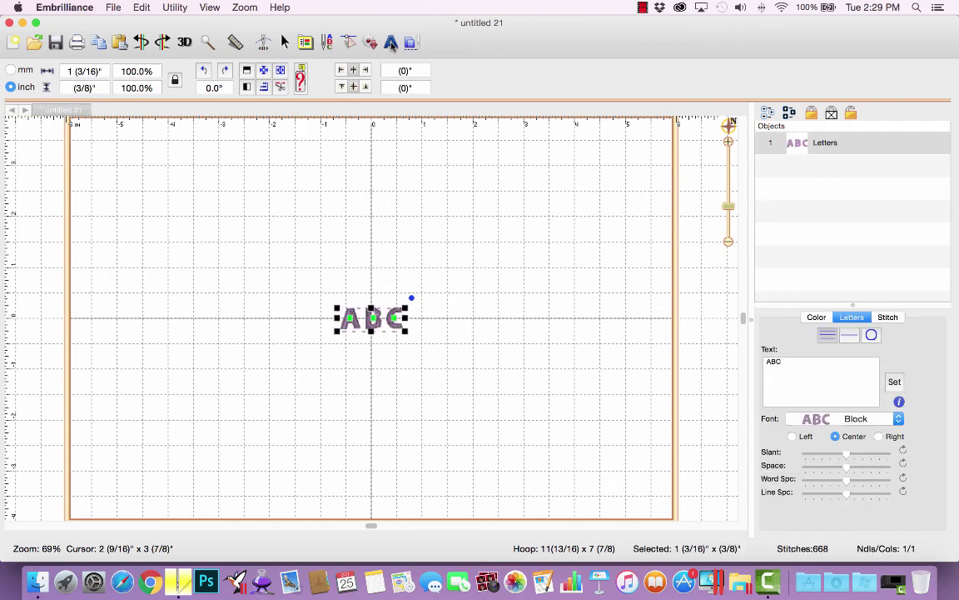
click(853, 422)
key(Down)
key(Down)
key(Down)
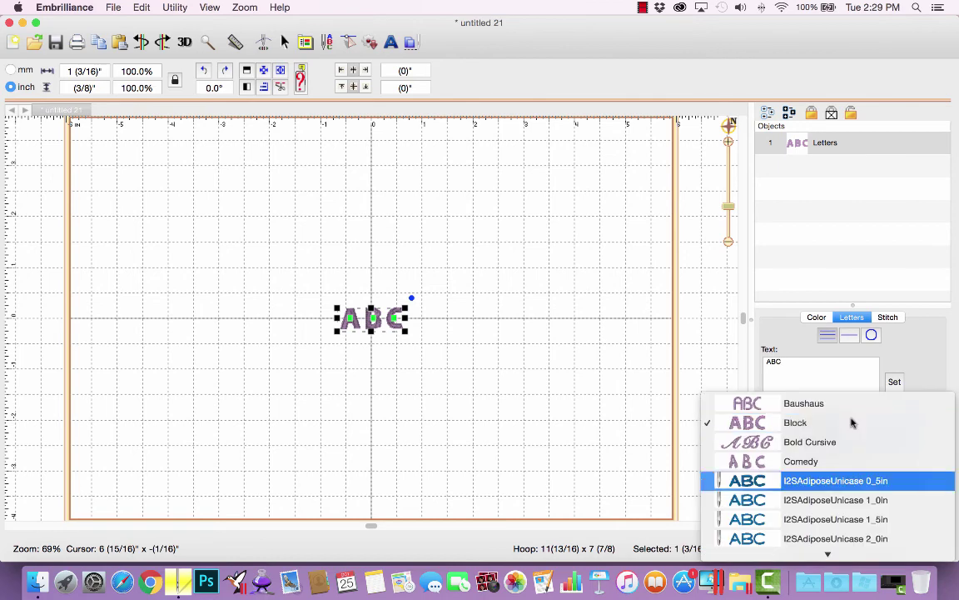
key(Down)
key(Down)
key(Down)
key(Down)
key(Down)
key(Down)
key(Down)
key(Down)
key(Down)
key(Down)
key(Down)
key(Down)
key(Down)
key(Down)
key(Down)
key(Down)
scroll(853, 423, down, 5)
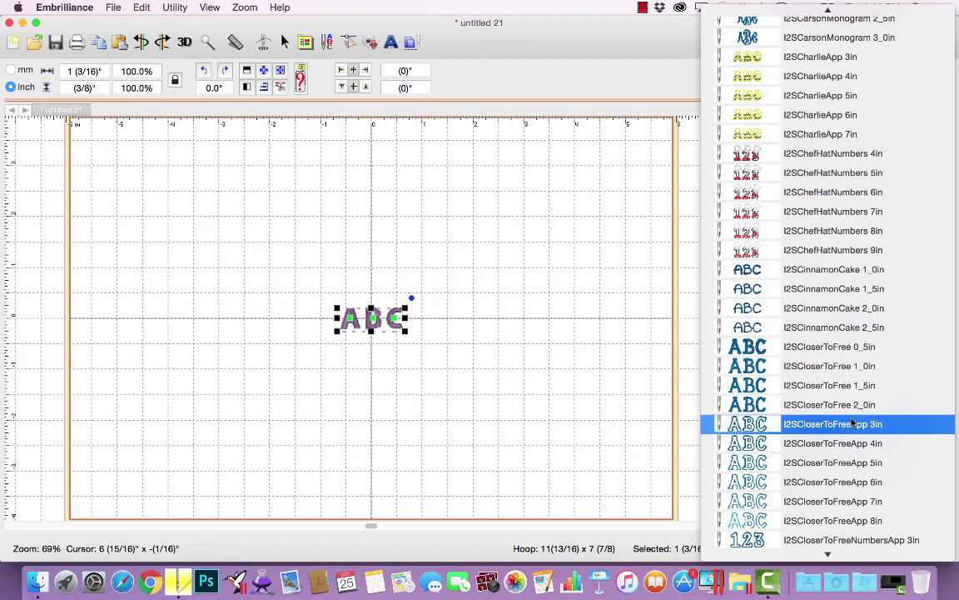
click(852, 426)
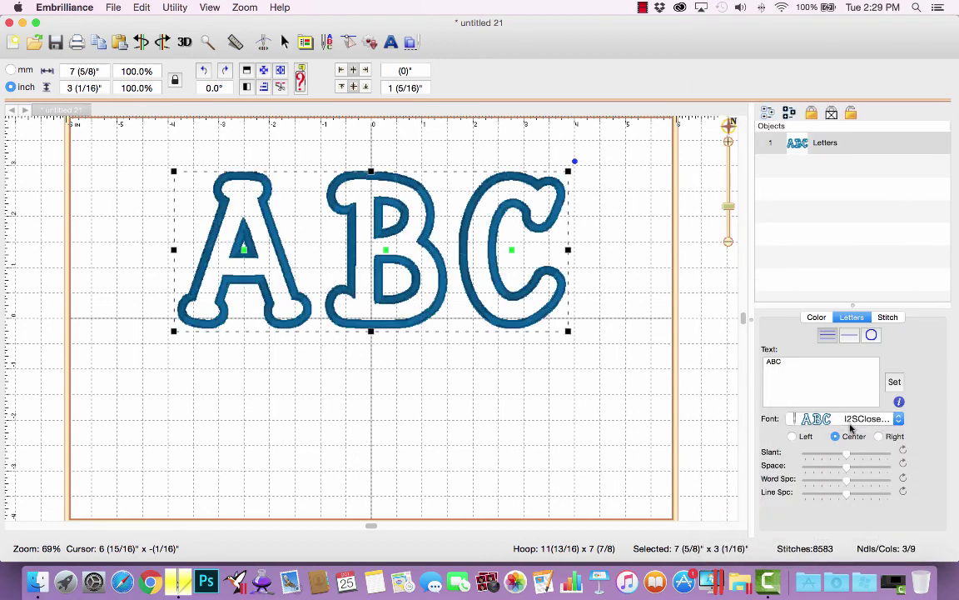
- Replace the lettering's default text with "rowan" and apply it to the design
drag(768, 387, 762, 348)
text(I)
text(owan)
click(894, 382)
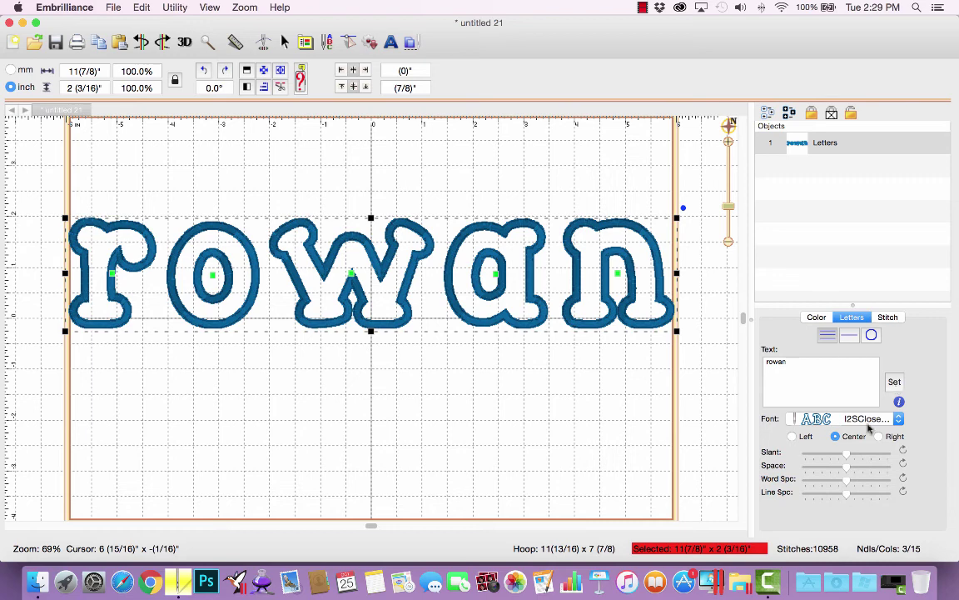
- Tighten the letter spacing until the word is about 11 5/16 inches wide, and center the design in the hoop
drag(845, 471, 840, 471)
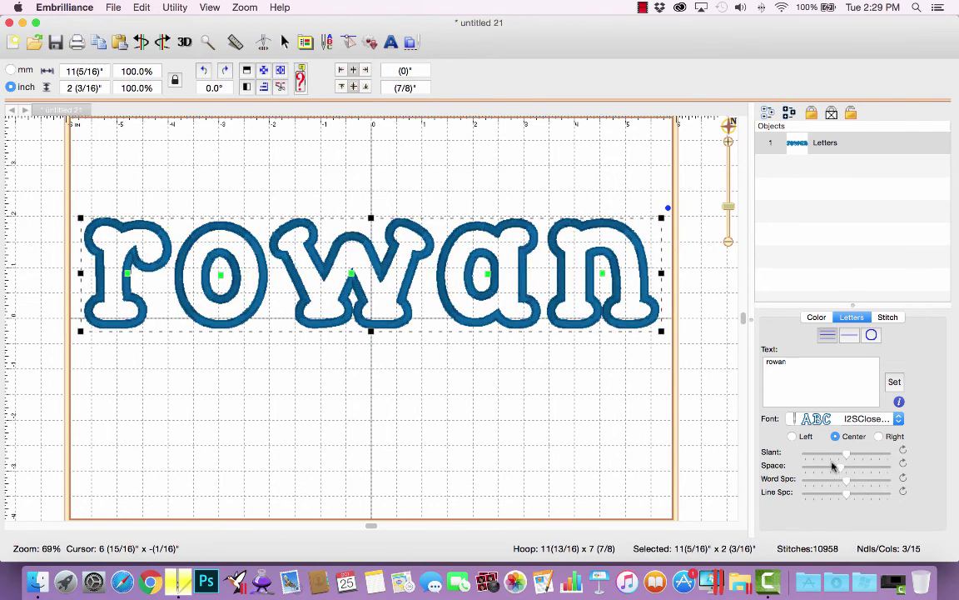
click(263, 73)
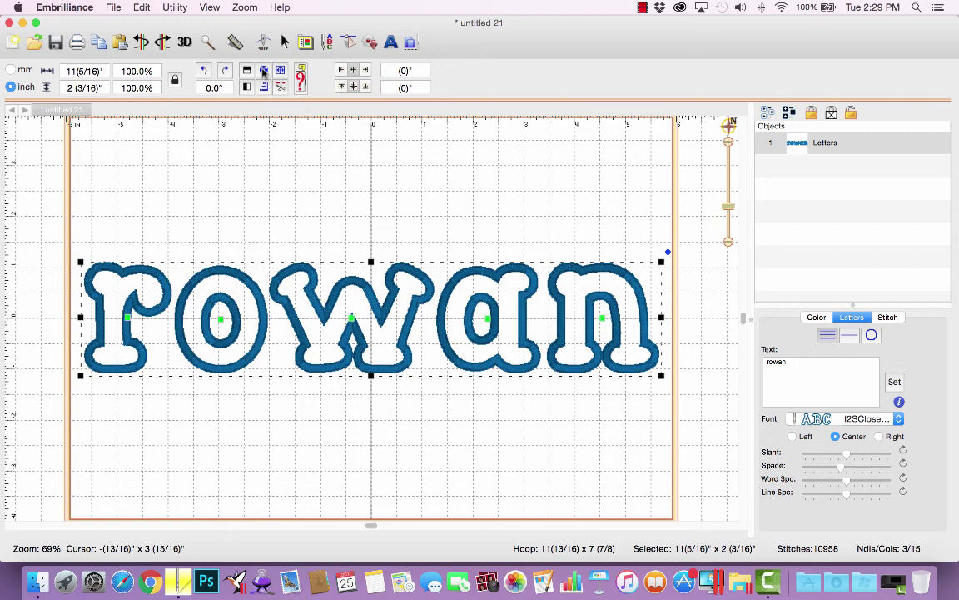
- Review the full thread color list of the "rowan" lettering, enlarging the properties area to show more entries
click(812, 320)
drag(855, 305, 847, 170)
scroll(827, 377, down, 5)
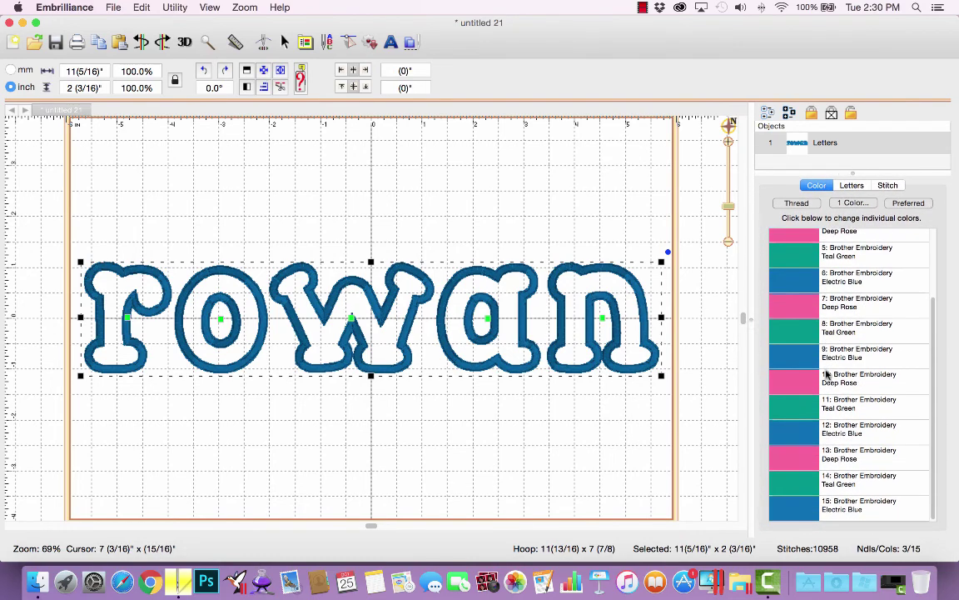
scroll(826, 376, up, 3)
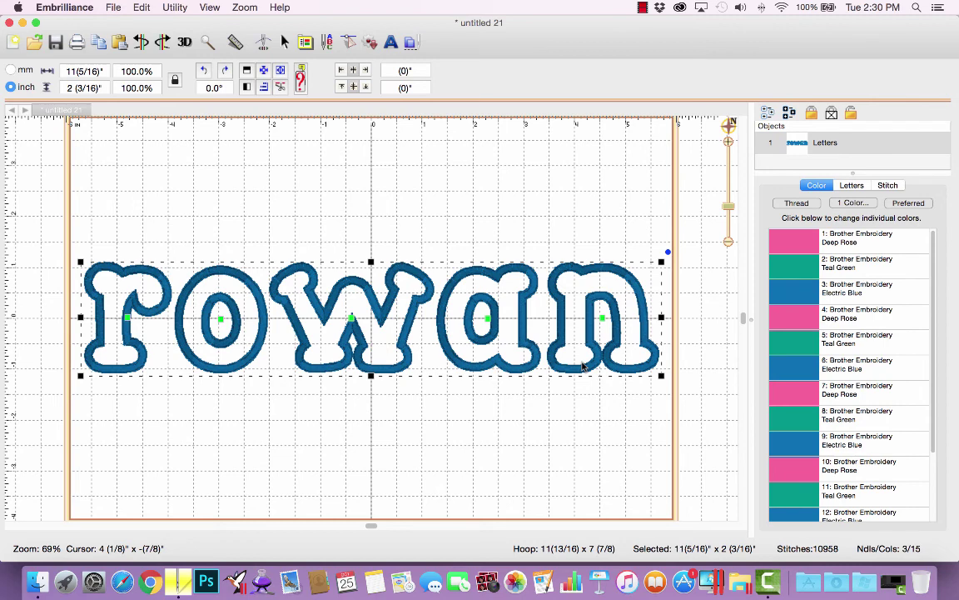
- Save the design's stitch and working files as rowan3in in PES format in the AppliqueNames folder
click(112, 7)
click(123, 87)
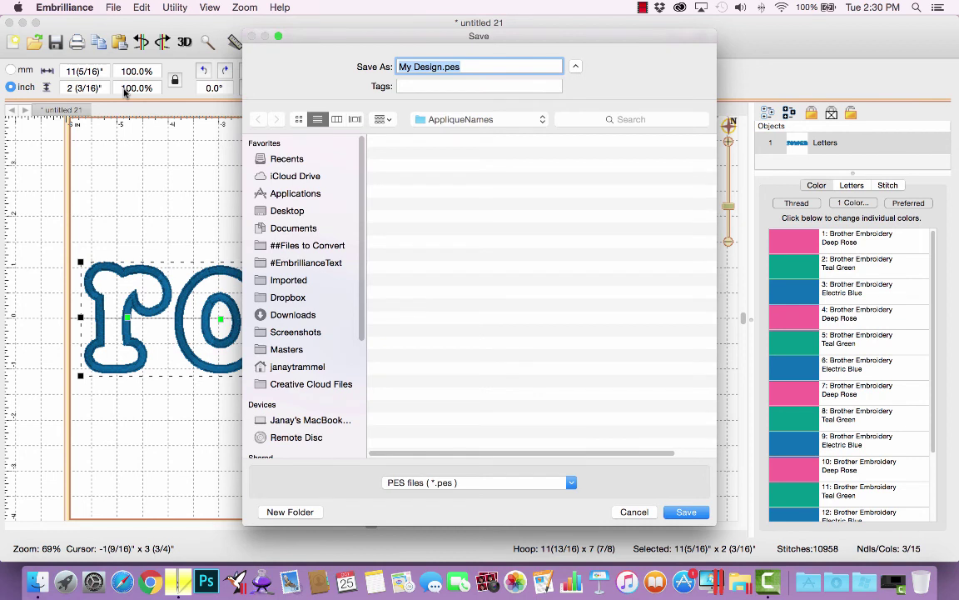
text(row)
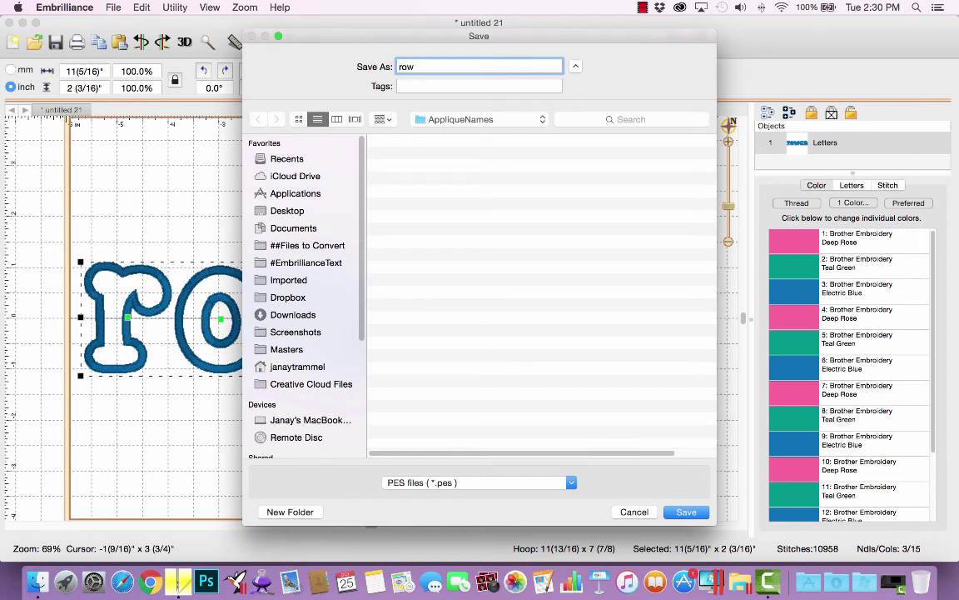
text(an3l)
text(n3in)
click(401, 483)
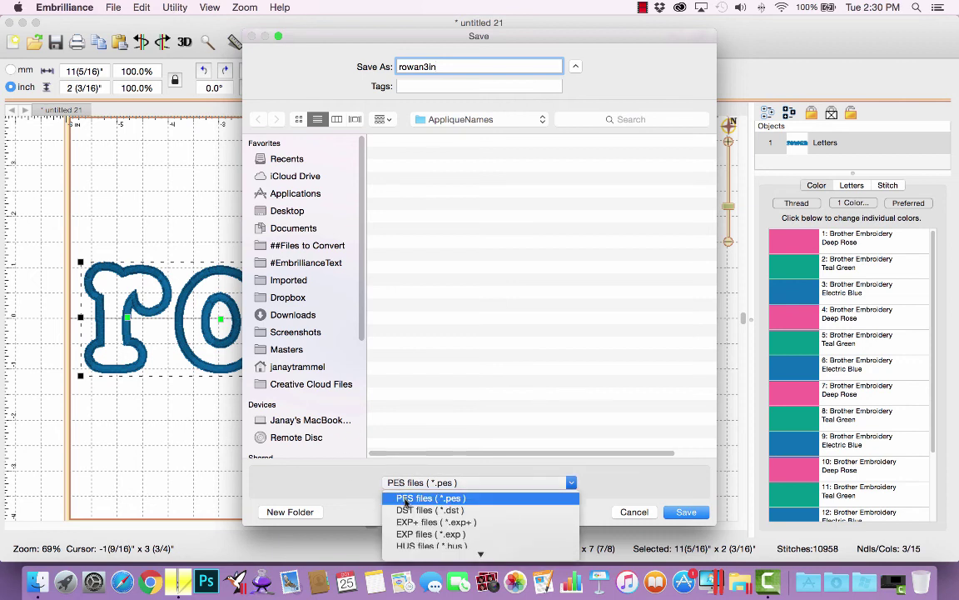
click(400, 498)
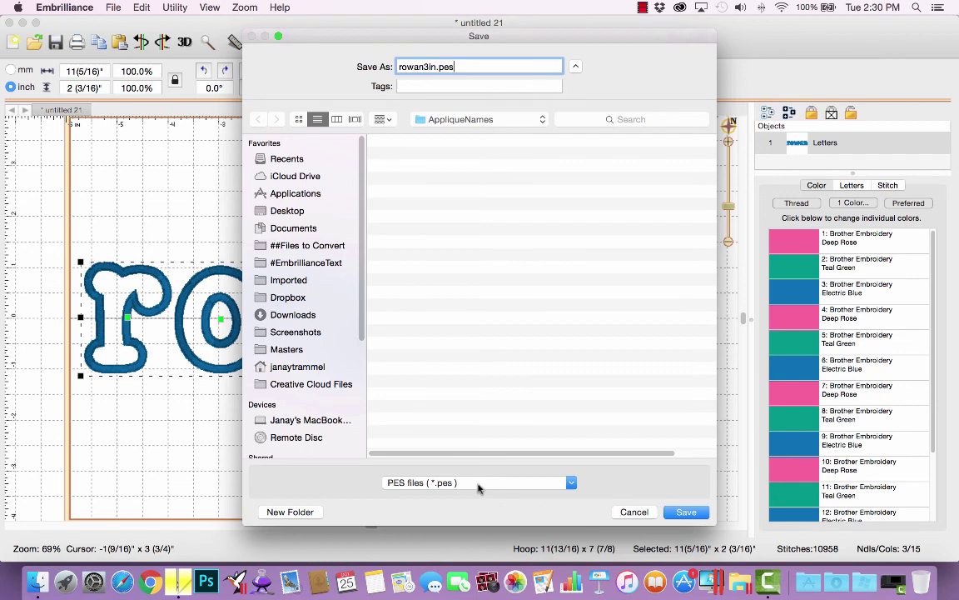
click(686, 512)
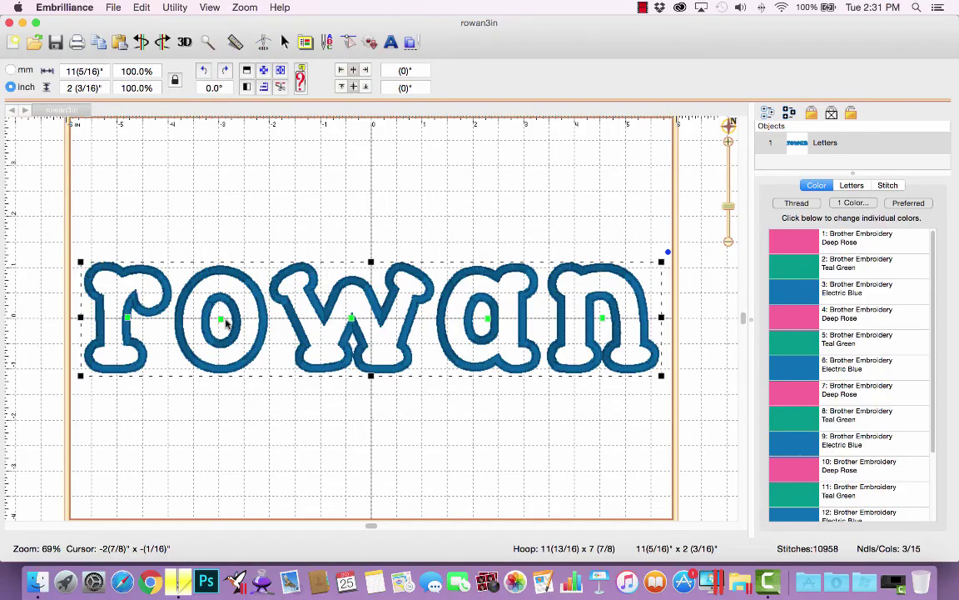
- Create a new design page and add a lettering object with the text "Luke"
click(12, 45)
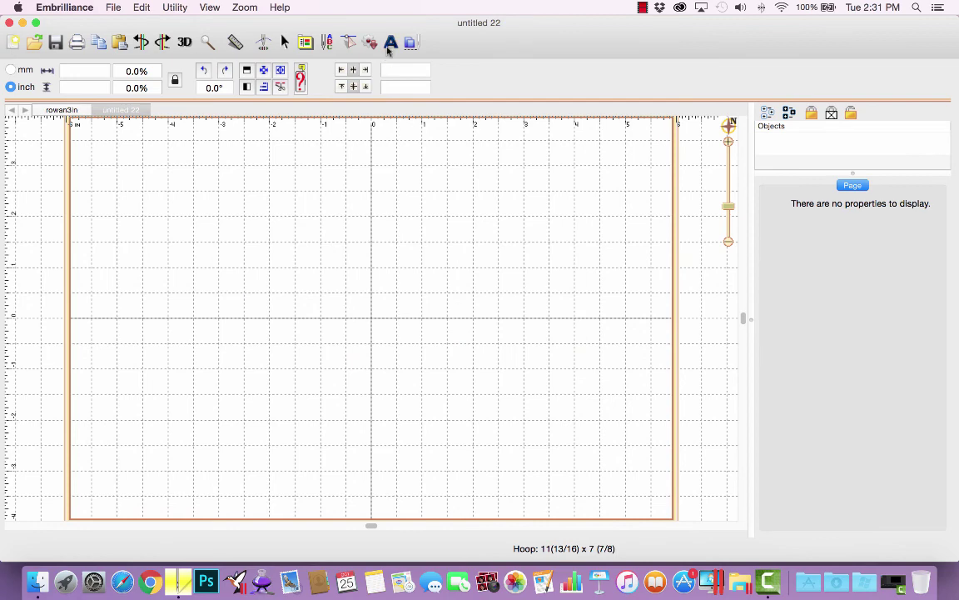
click(389, 43)
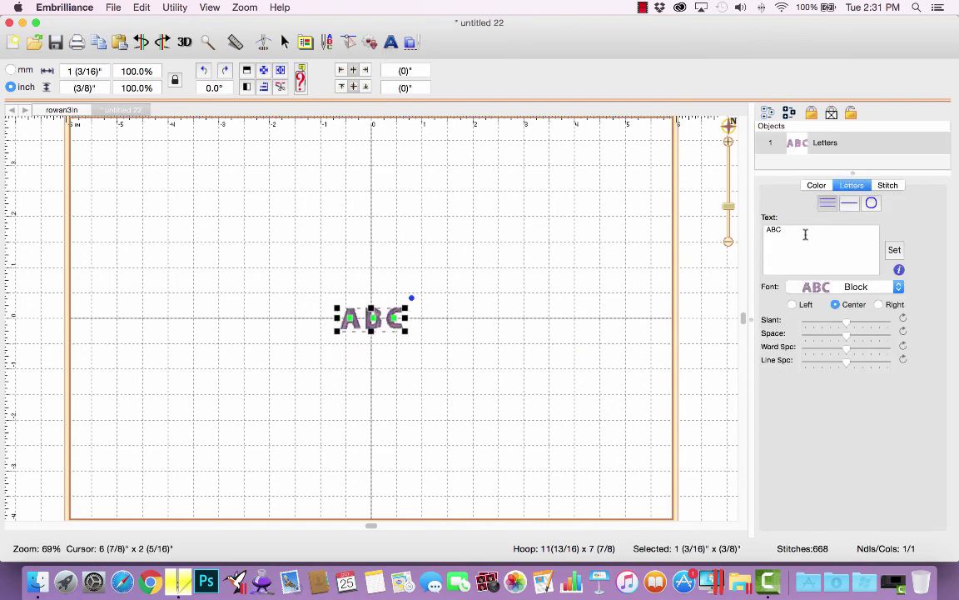
drag(805, 234, 750, 229)
text(Luke)
click(895, 250)
- Set the font of the "Luke" lettering to I2SCloserToFreeApp 4in
click(879, 288)
text(I2SCl)
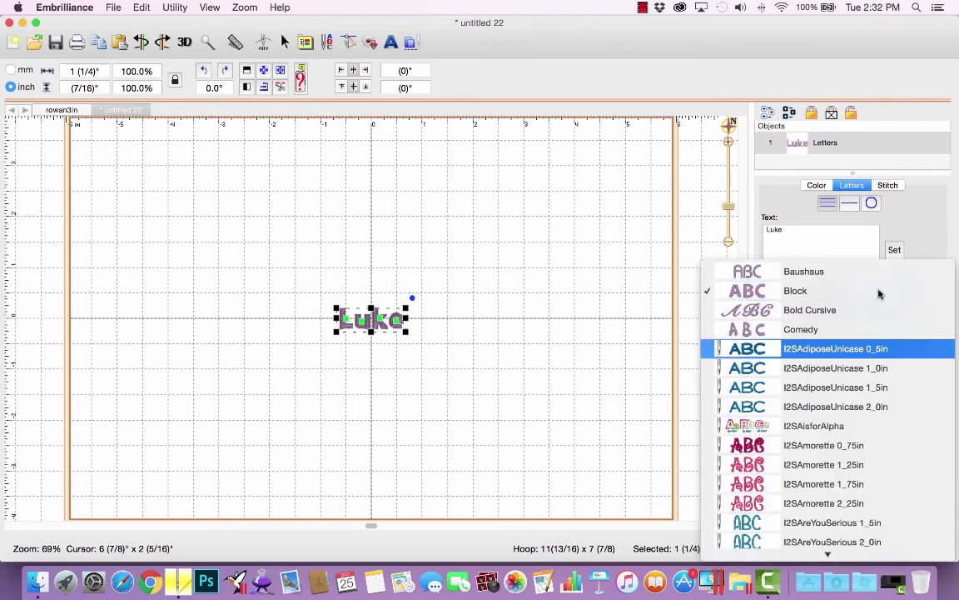
scroll(878, 293, down, 5)
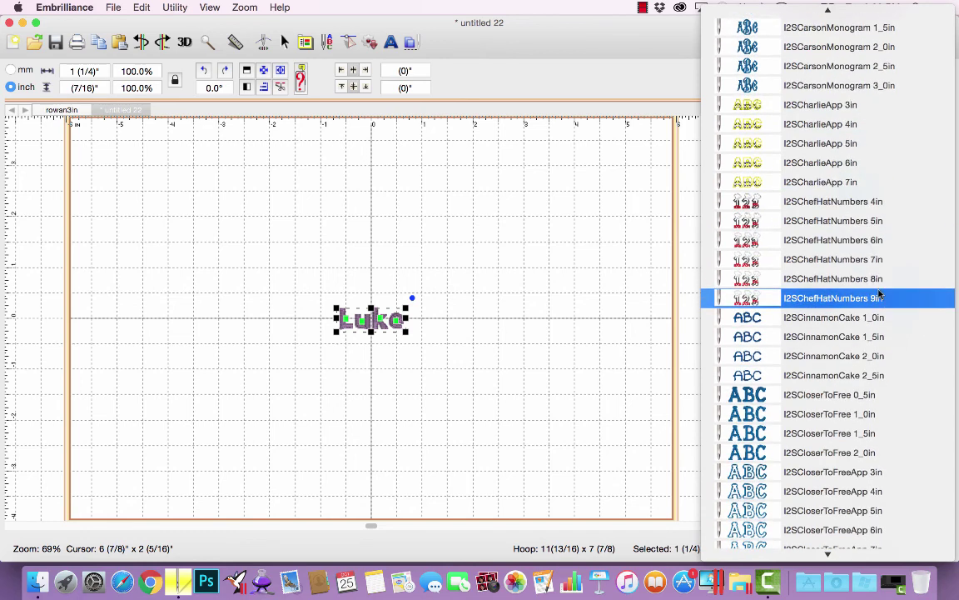
click(874, 494)
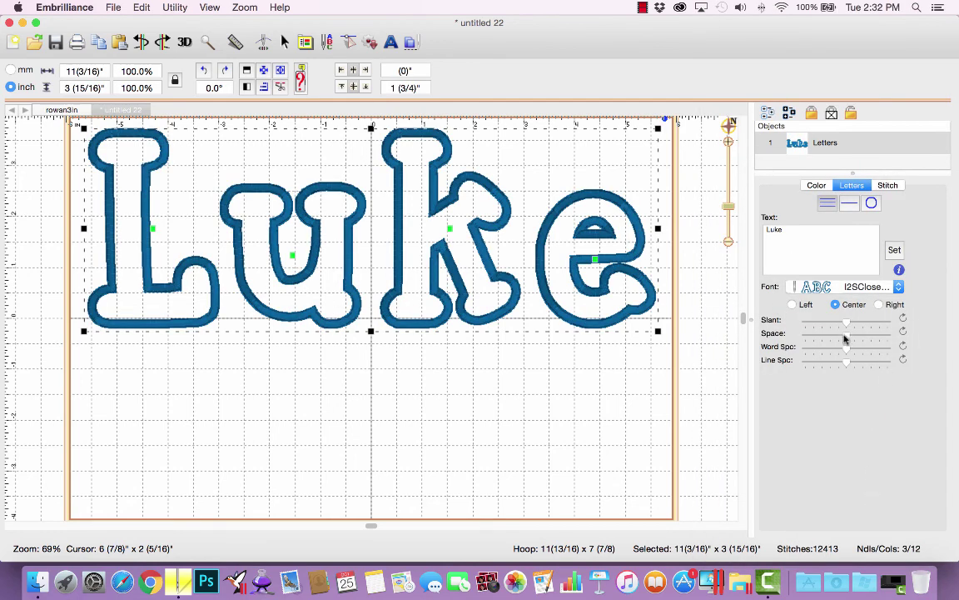
- Tighten the spacing of the "Luke" letters to a width of about 10 9/16 inches and center the design in the hoop
drag(840, 336, 839, 335)
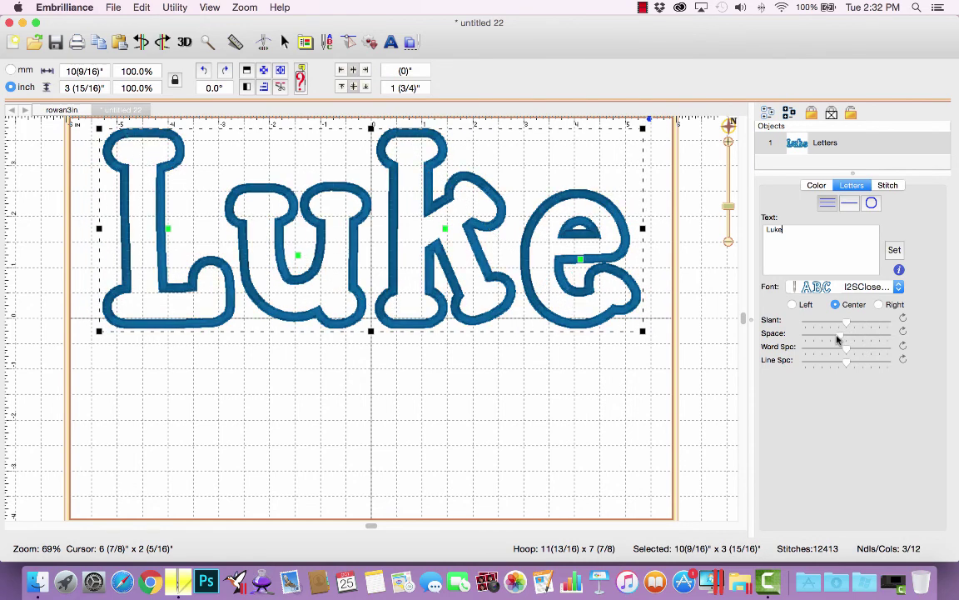
click(263, 71)
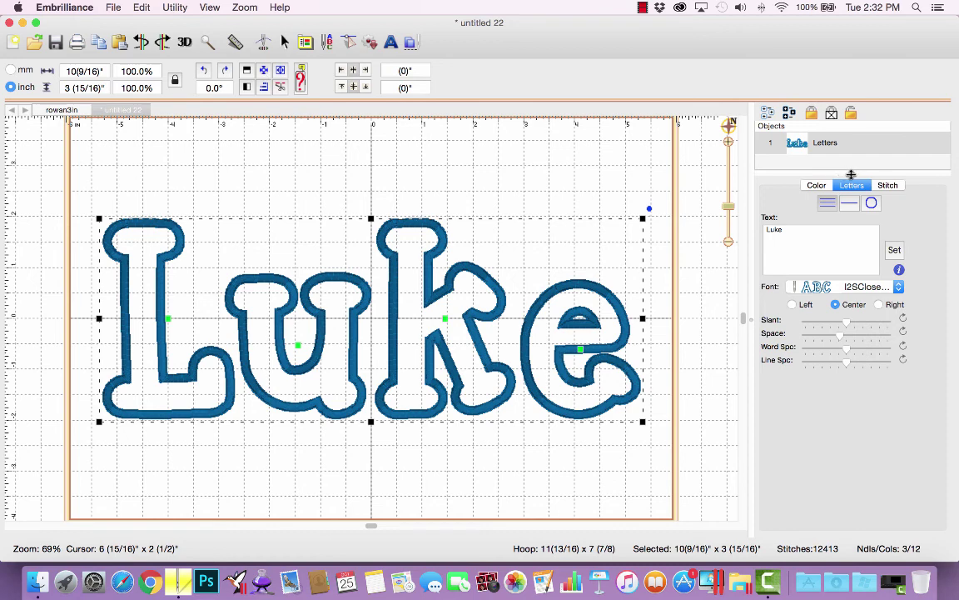
- Give the objects list more room and review the thread color sequence of the "Luke" lettering
drag(853, 172, 852, 274)
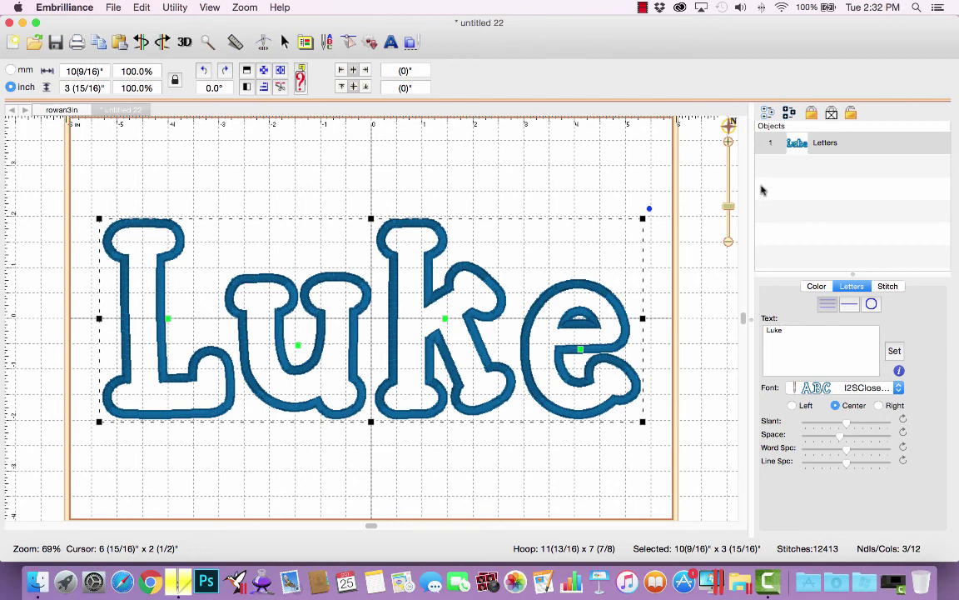
click(816, 286)
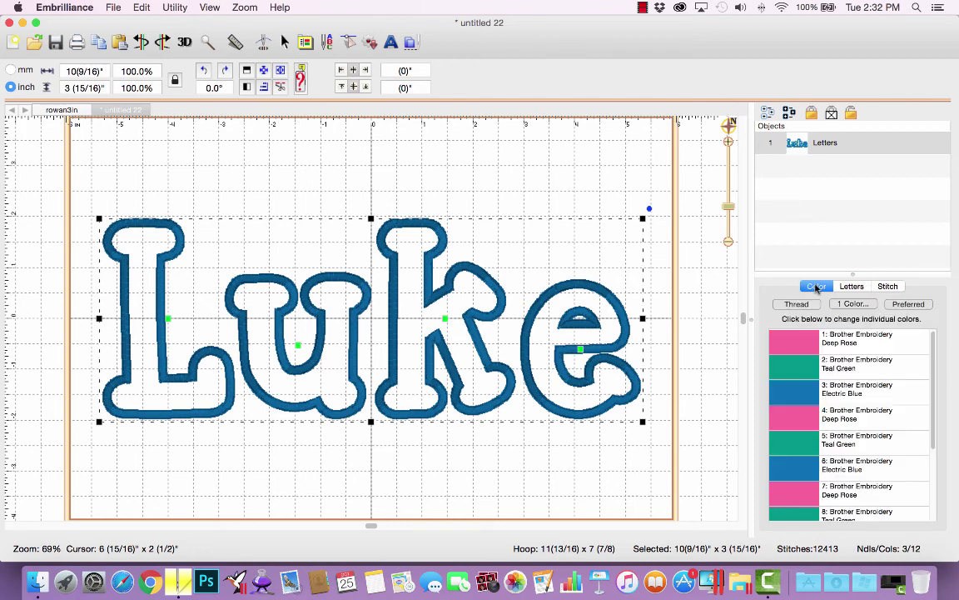
scroll(816, 367, down, 5)
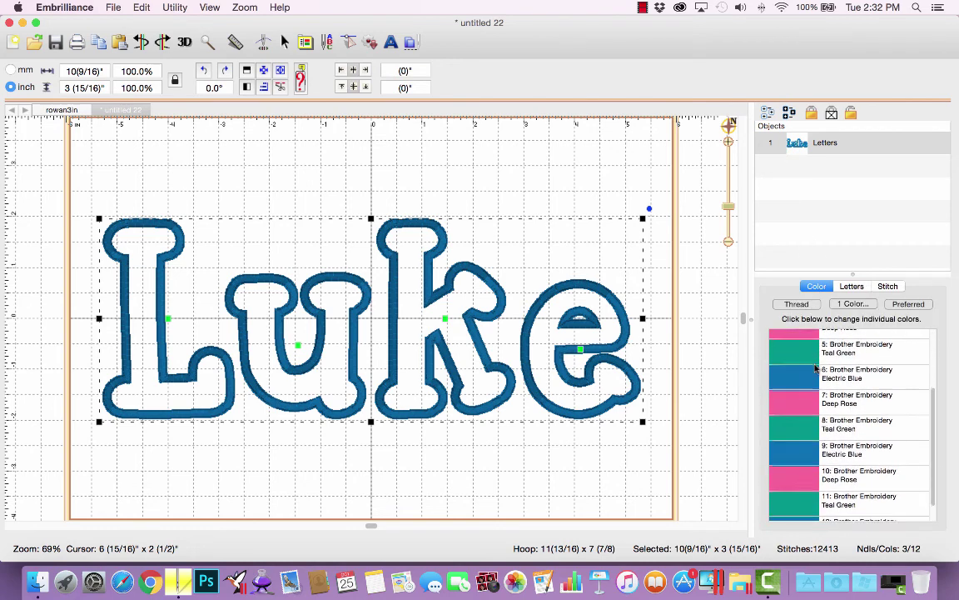
scroll(815, 367, up, 5)
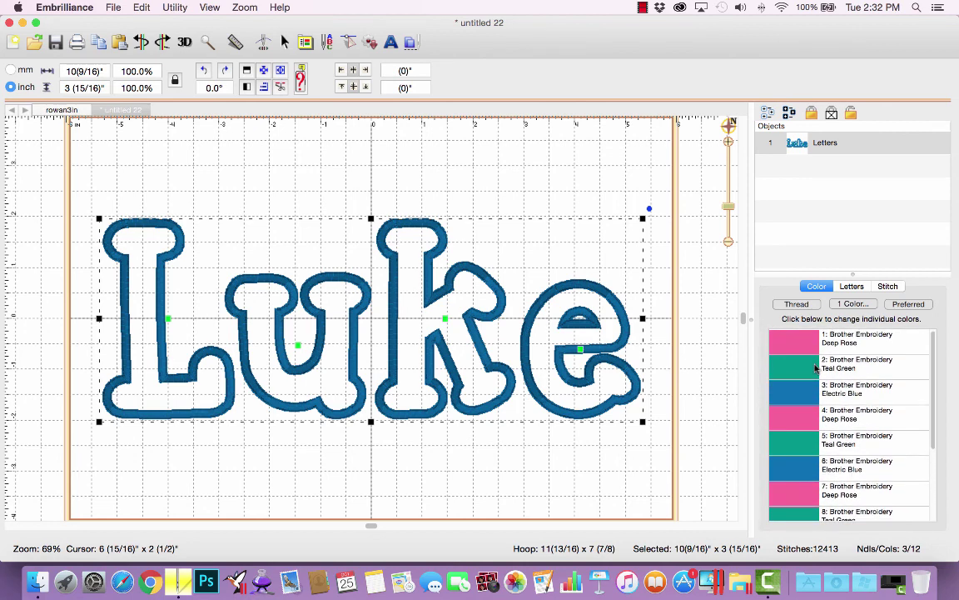
- Save the second design's stitch and working files as Luke4in in PES format in the AppliqueNames folder
click(112, 8)
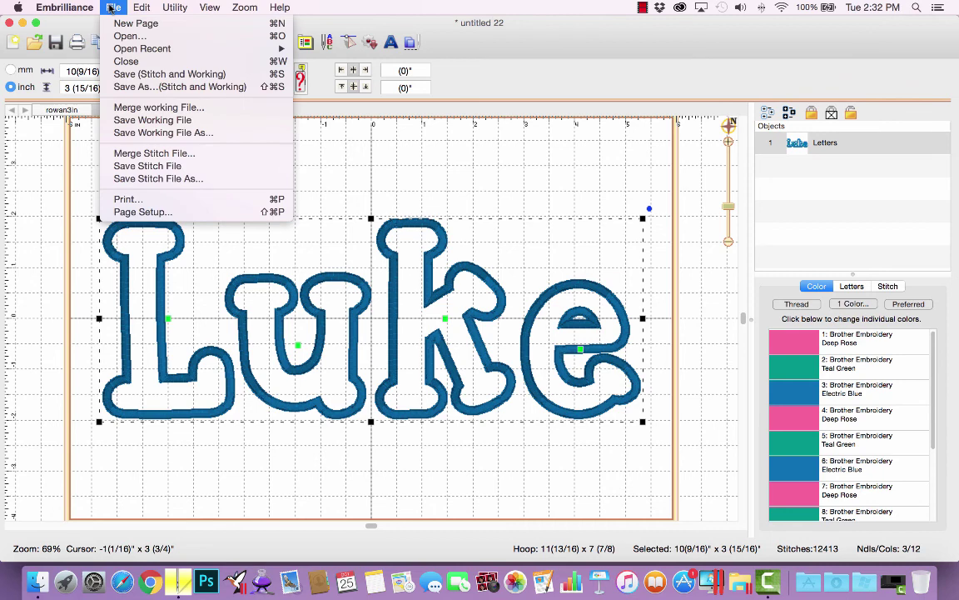
click(135, 88)
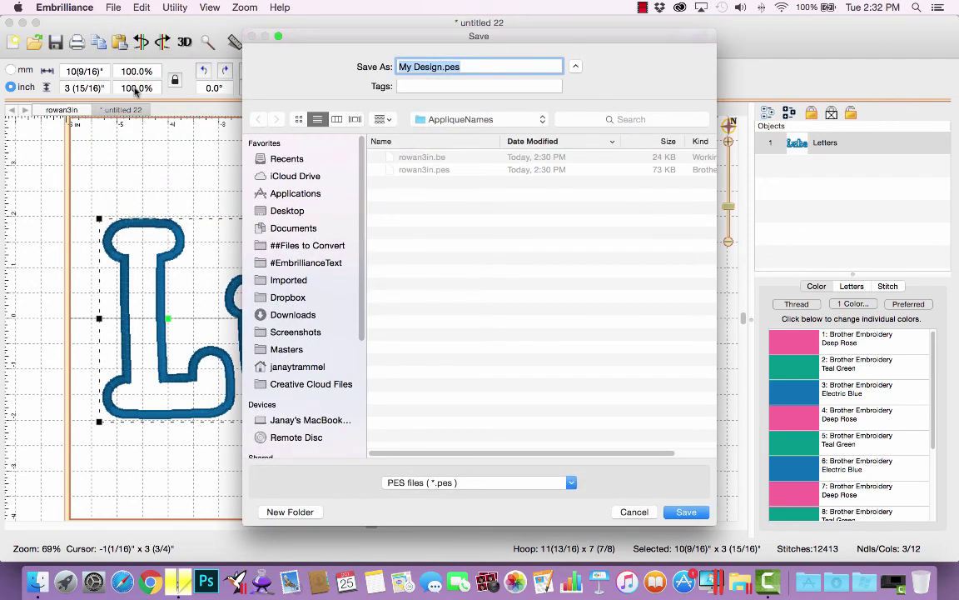
text(Lu)
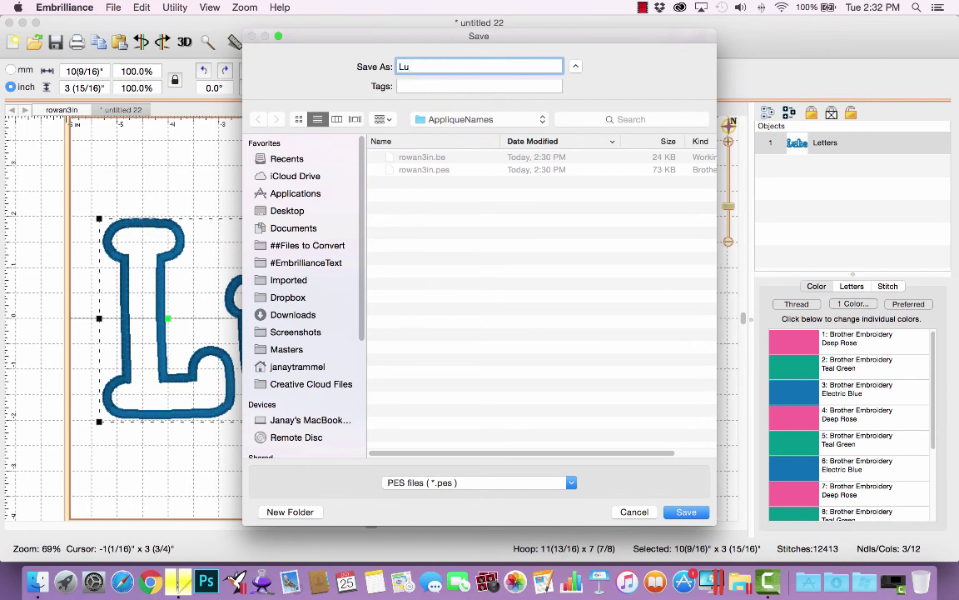
text(ke4in)
click(685, 512)
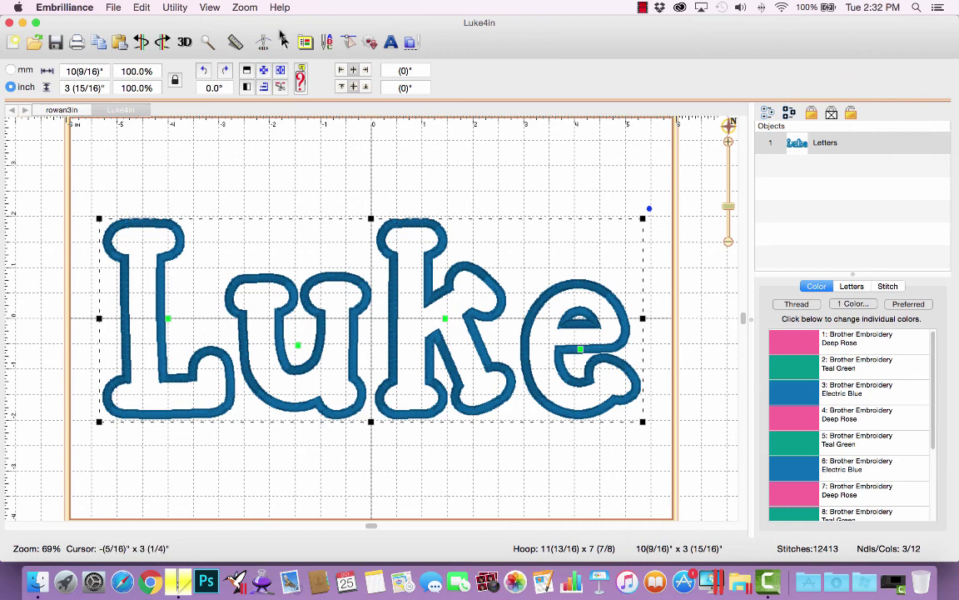
- Color sort the "Luke" design and save the sorted version as Luke4in_sorted.pes in the AppliqueNames folder
click(181, 10)
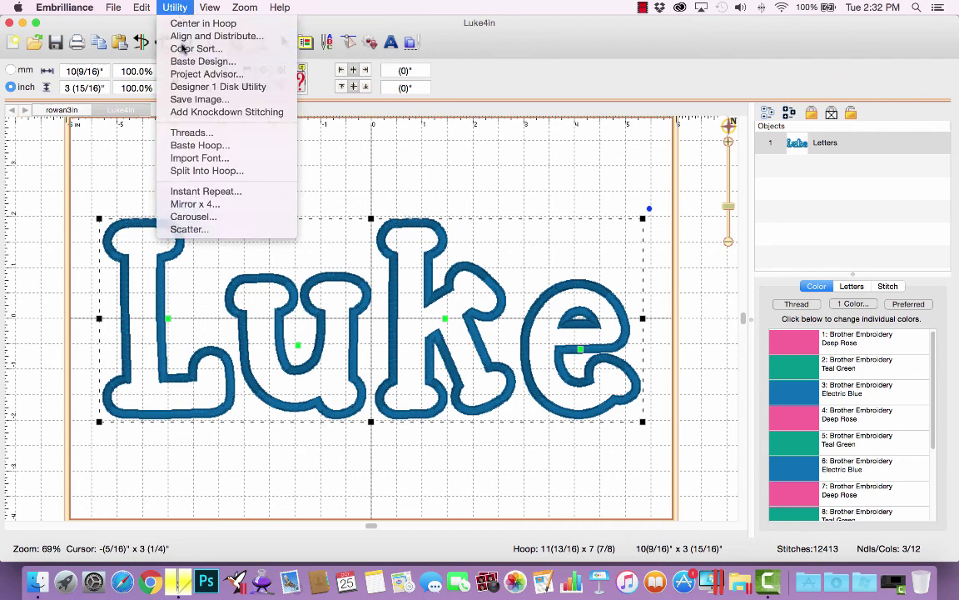
click(184, 48)
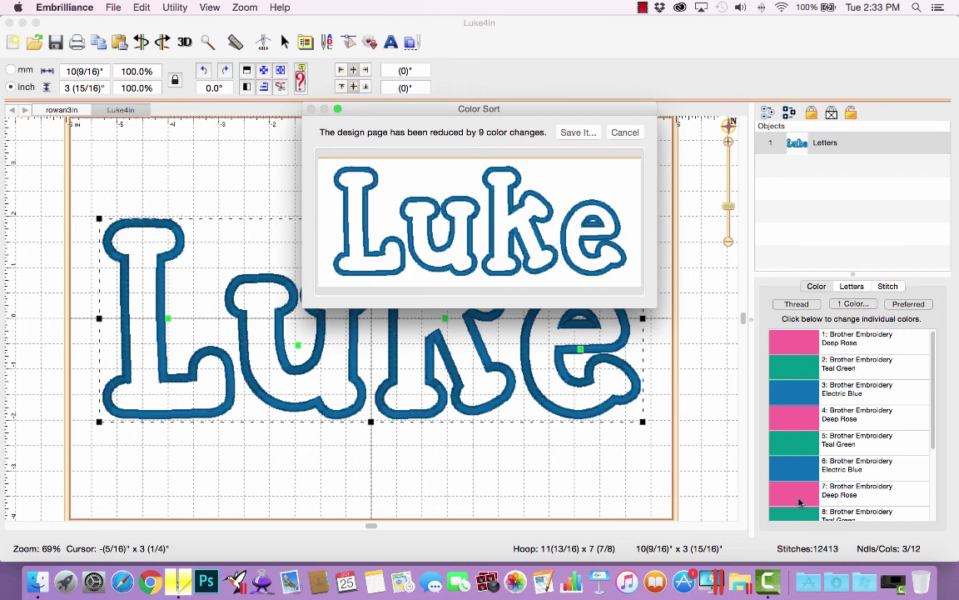
click(576, 133)
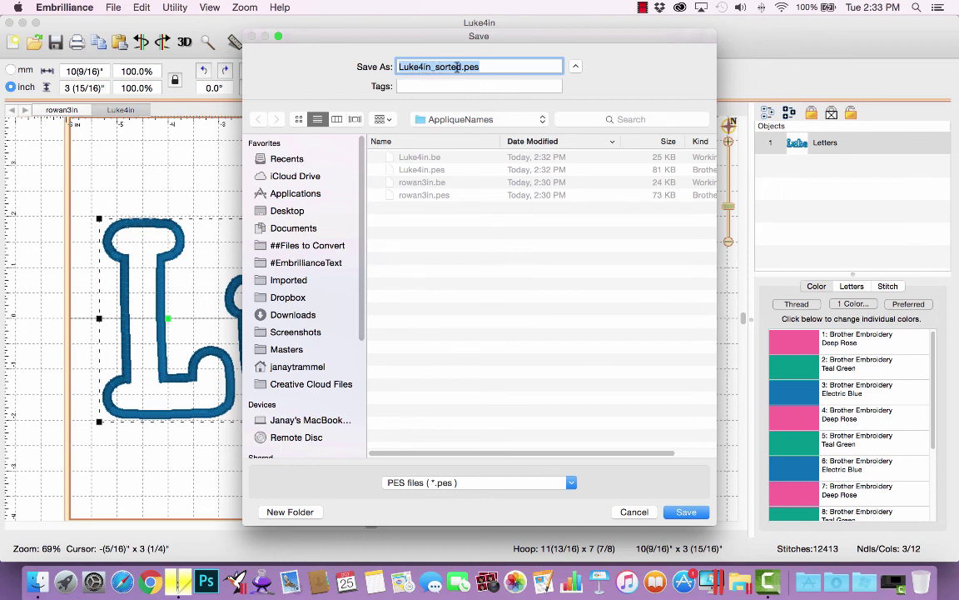
click(688, 512)
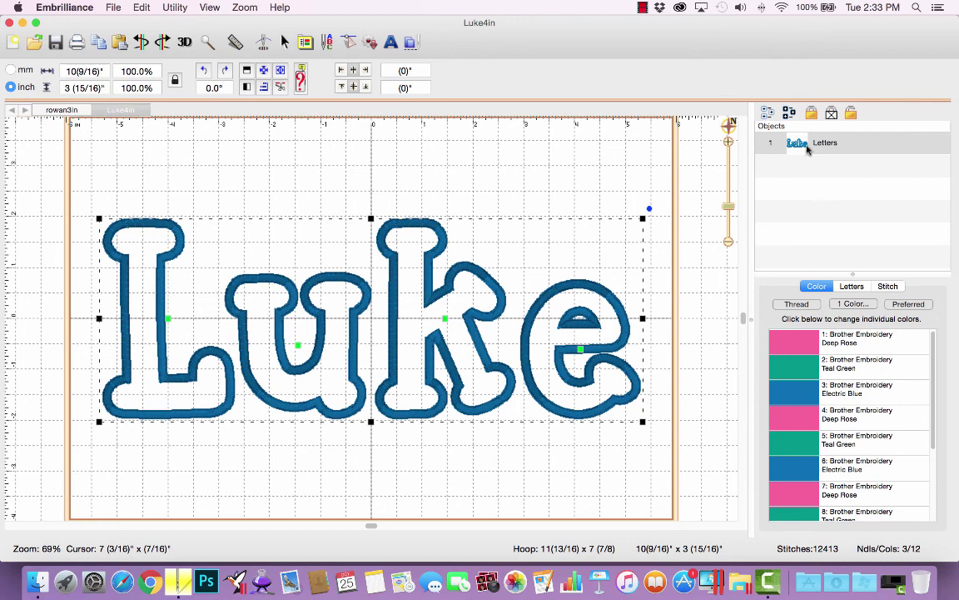
- Preview the saved Luke4in_sorted.pes and Luke4in.pes stitch files in the AppliqueNames folder, and open the unsorted Luke4in.pes
click(36, 42)
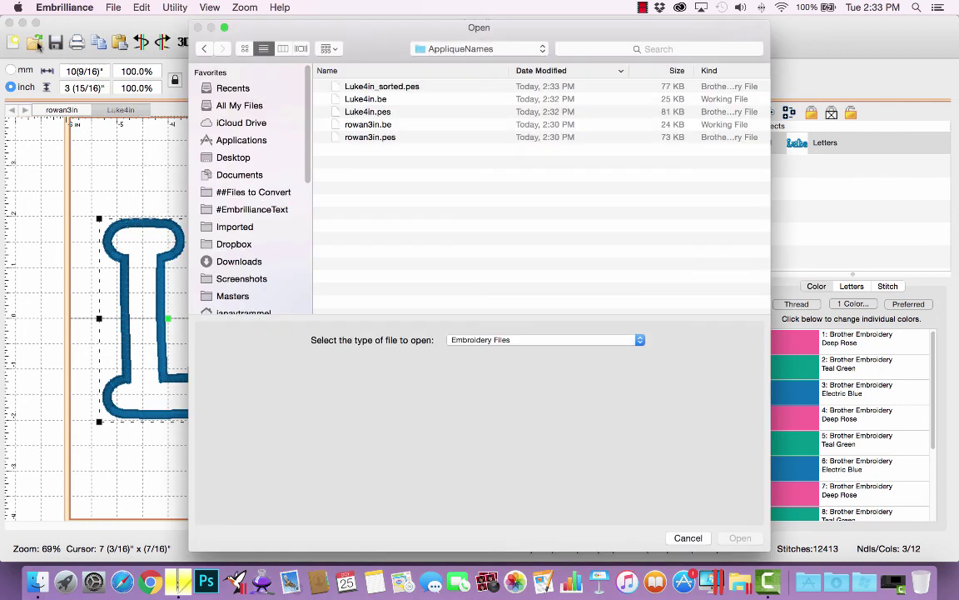
click(359, 87)
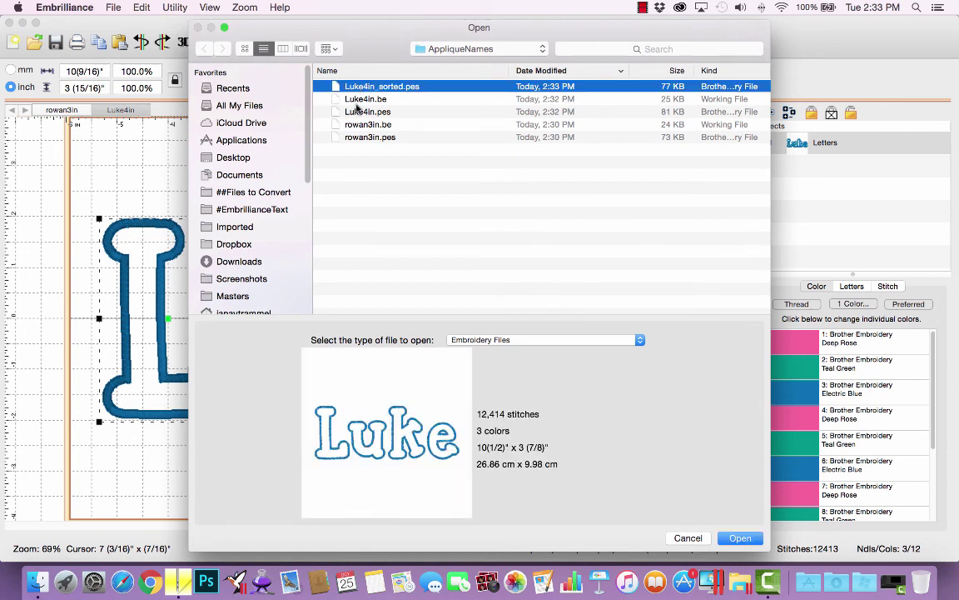
click(356, 114)
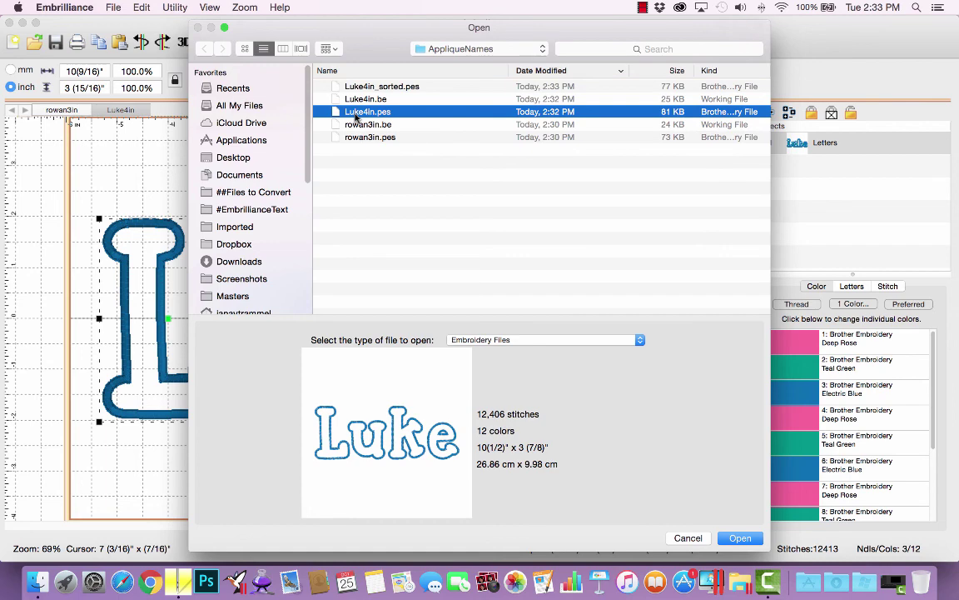
click(737, 539)
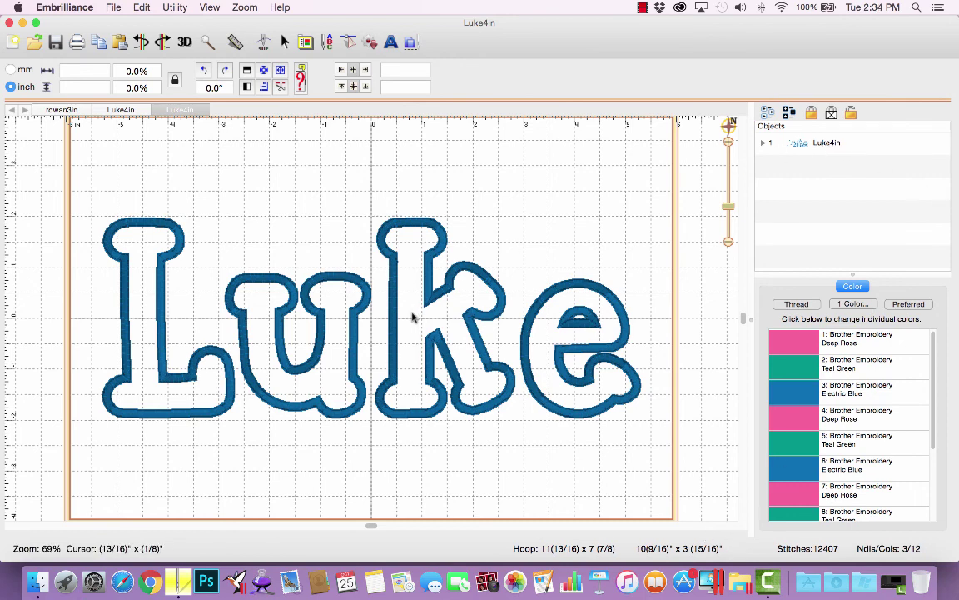
- Expand the opened Luke4in design in an enlarged objects list and examine its first six color stops one by one
click(764, 144)
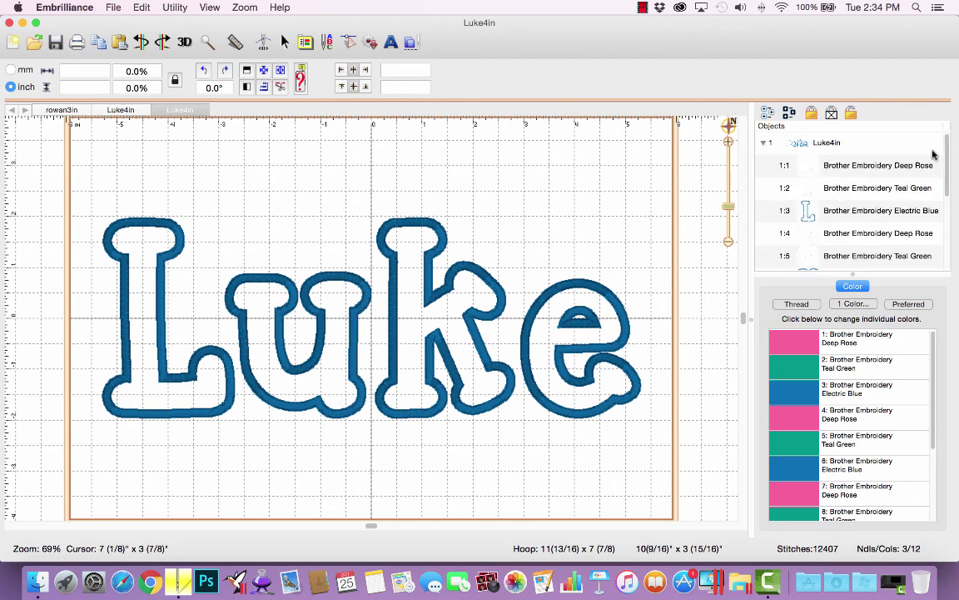
drag(858, 275, 857, 436)
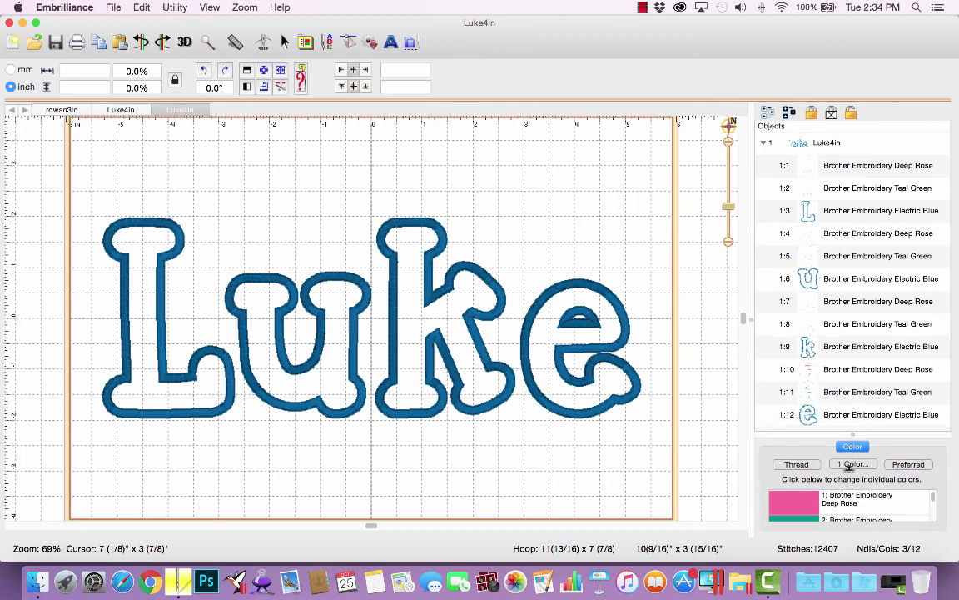
click(852, 169)
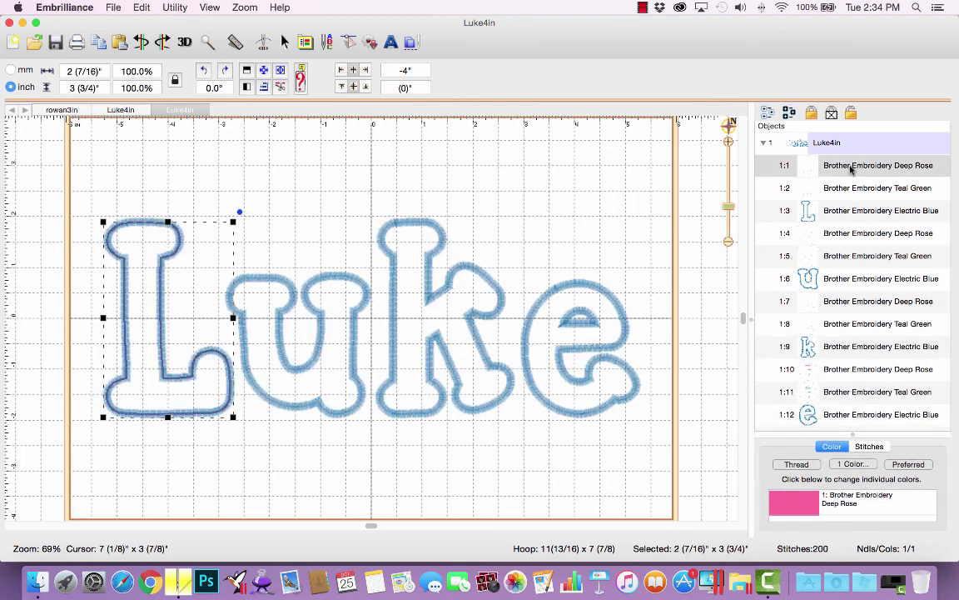
click(850, 189)
click(847, 213)
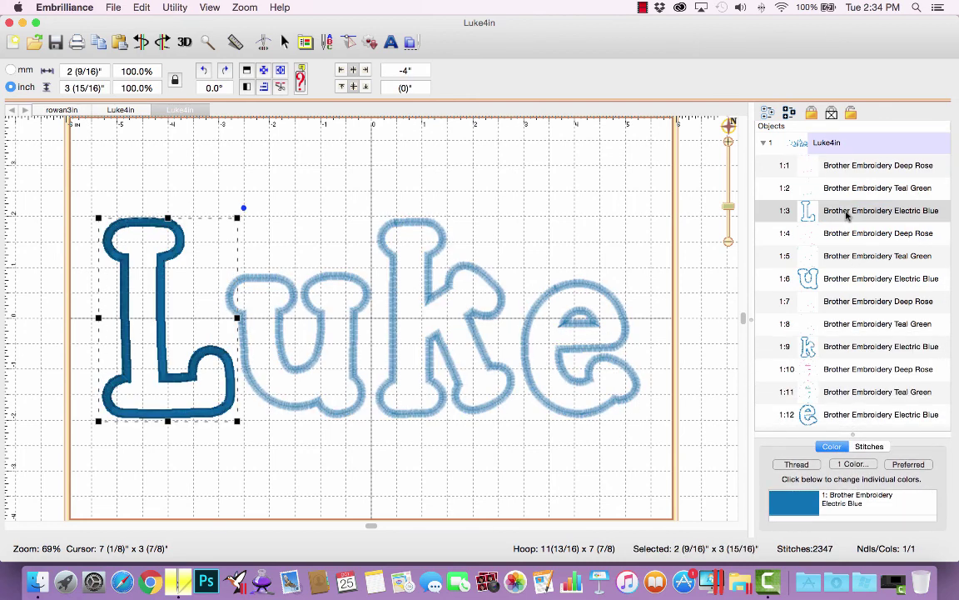
click(845, 233)
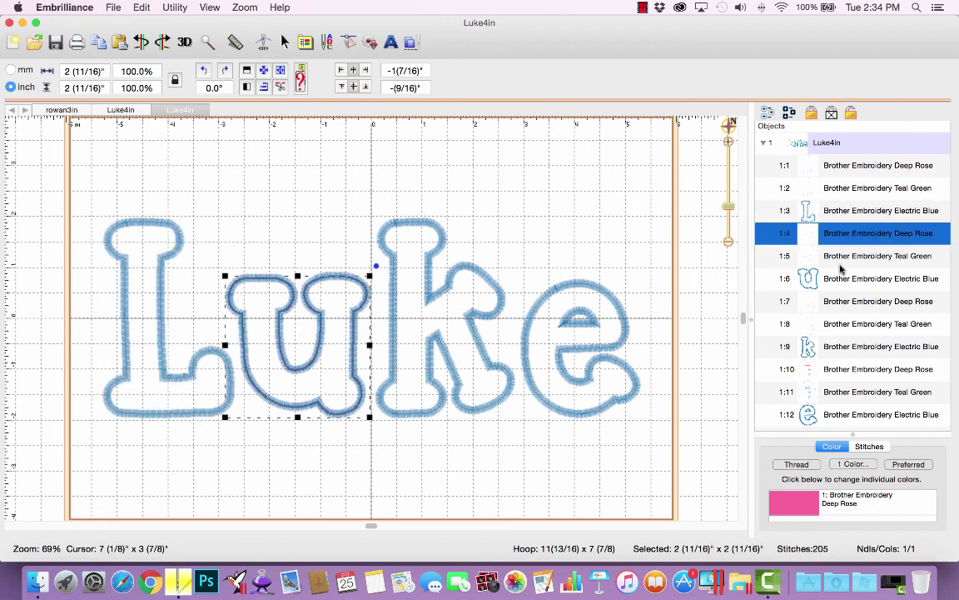
click(843, 256)
click(841, 281)
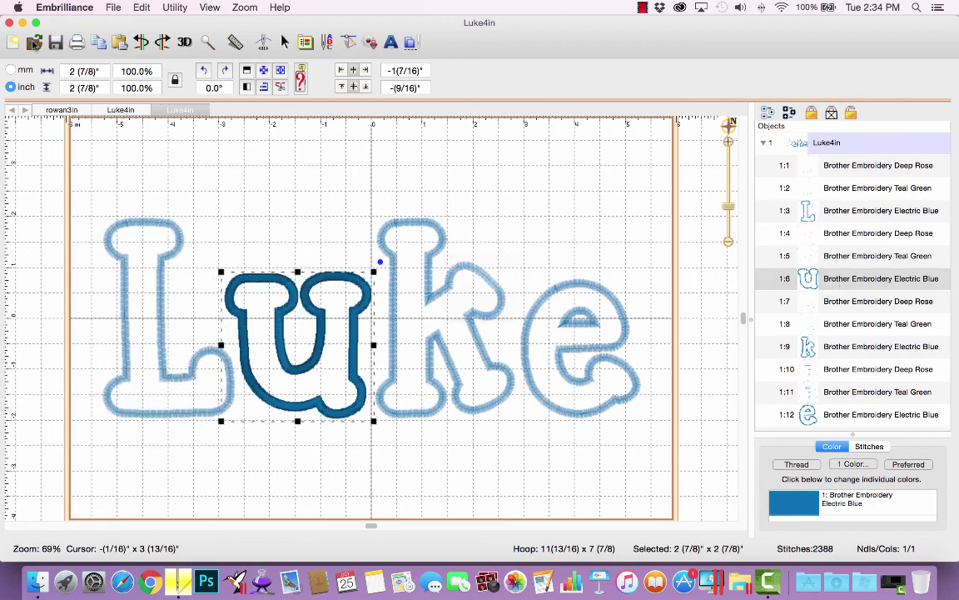
- Open Luke4in_sorted.pes, expand its object, and examine the Deep Rose, Teal Green and Electric Blue color stops
click(34, 43)
click(322, 86)
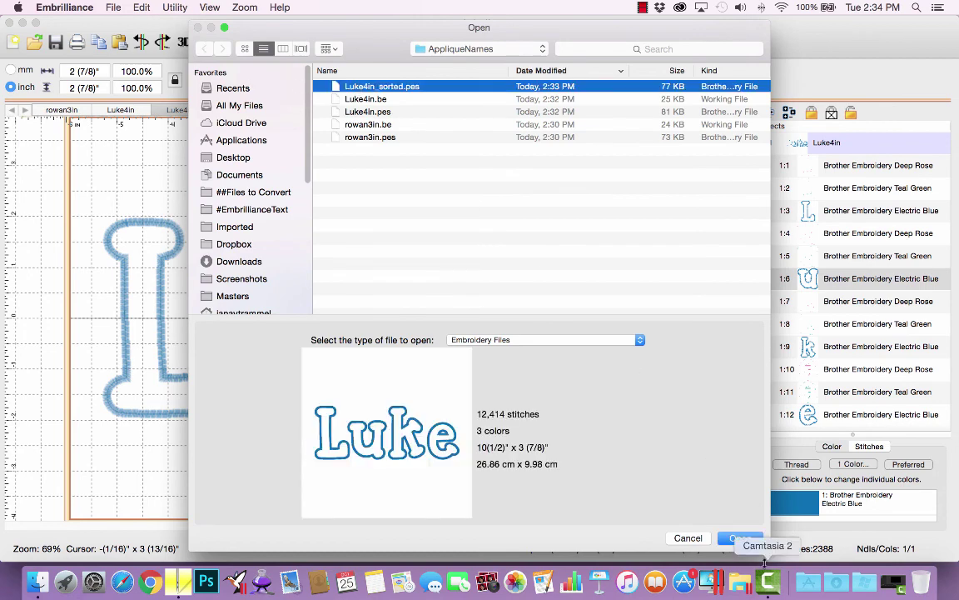
click(740, 538)
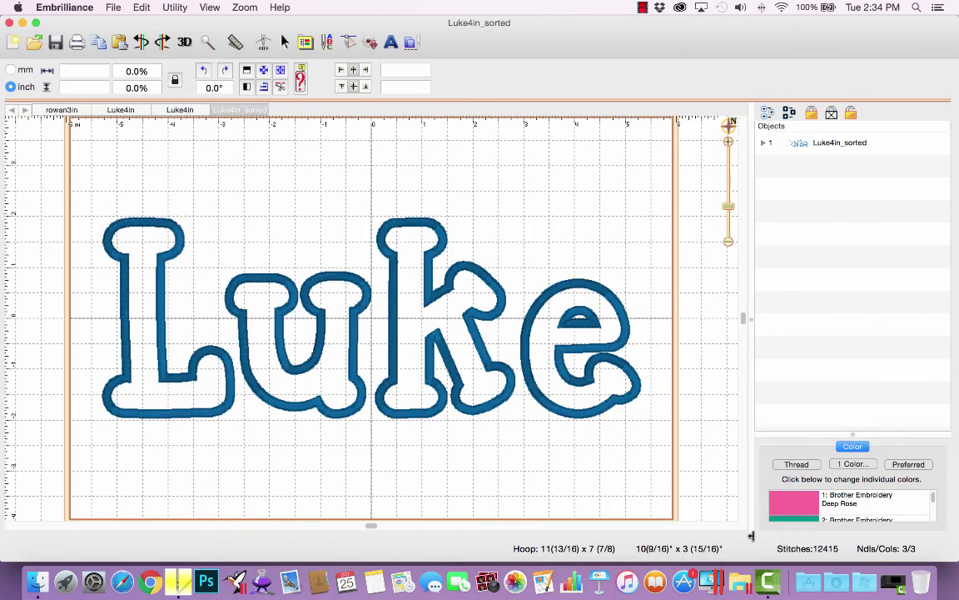
click(763, 142)
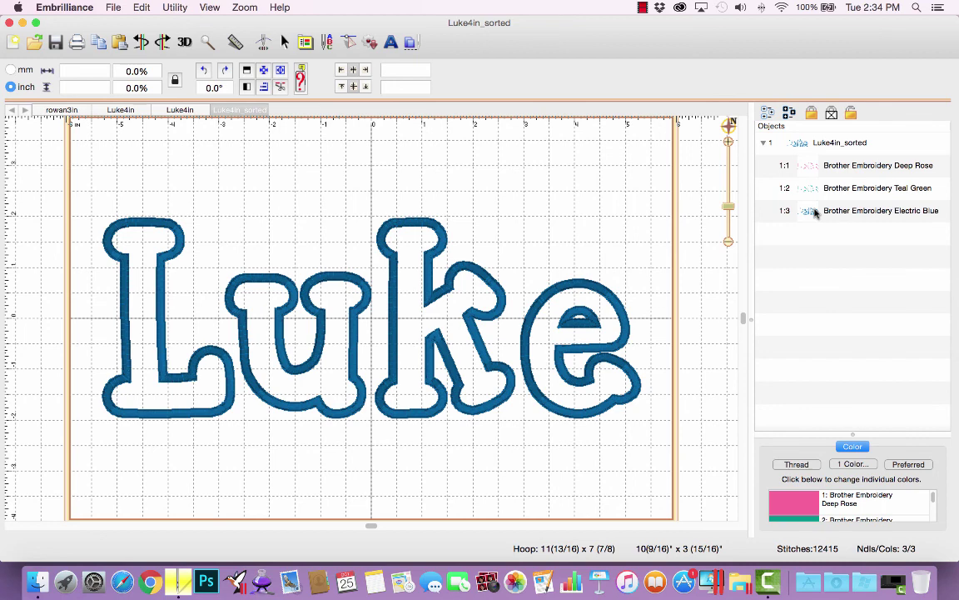
click(824, 167)
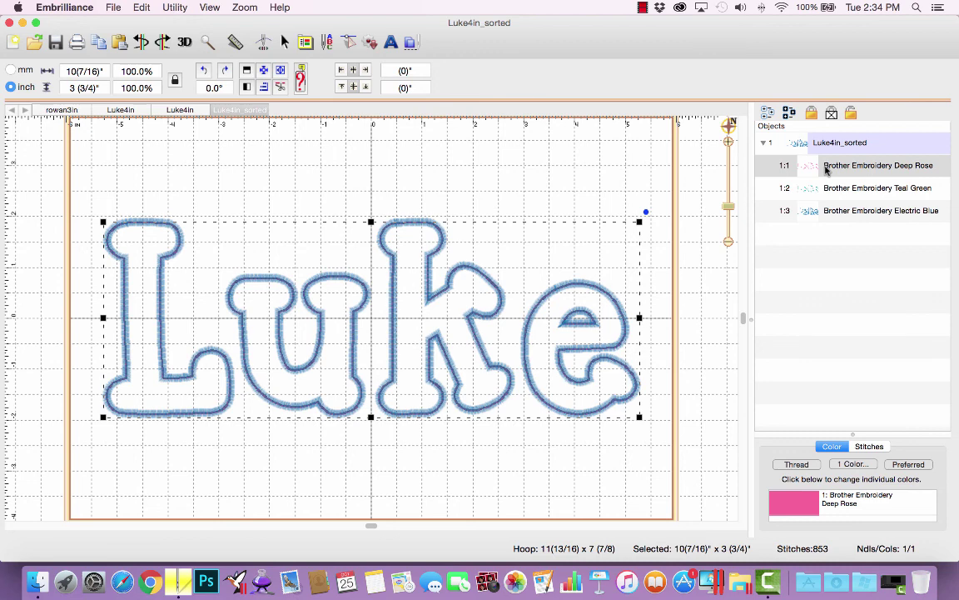
click(828, 189)
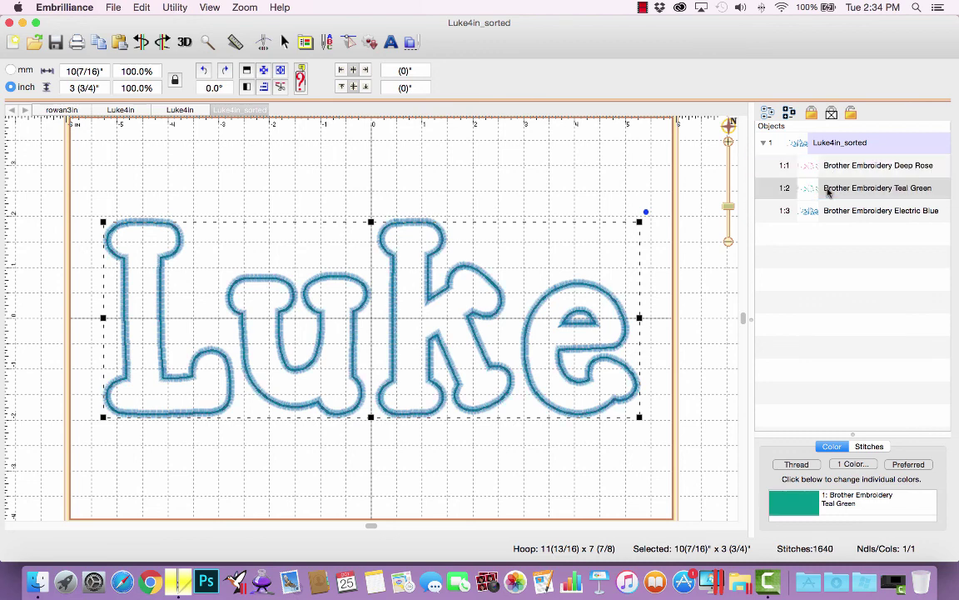
click(830, 214)
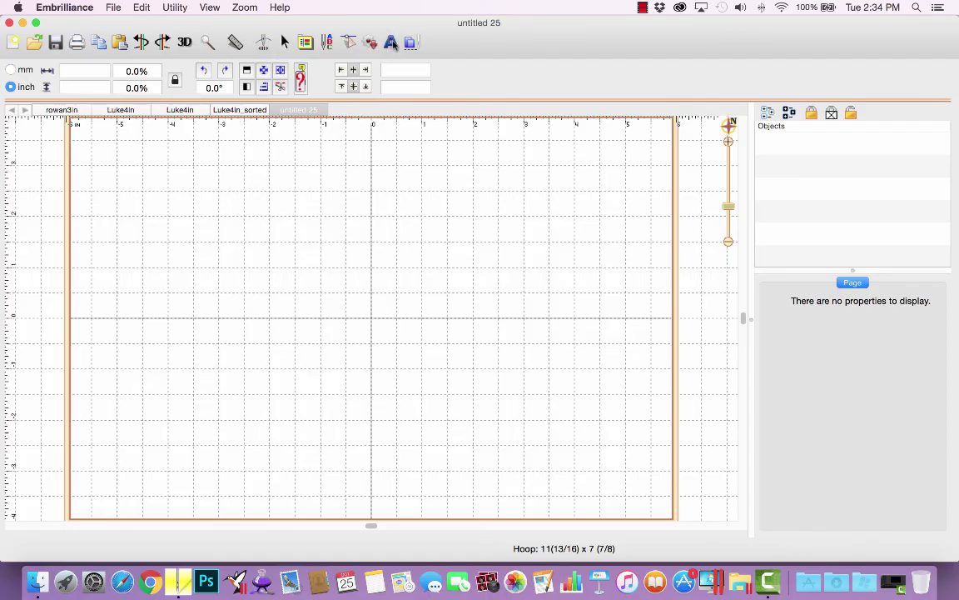
- On a new blank page, add a lettering object with "lil" on the first line and "SiS" on the second
click(391, 43)
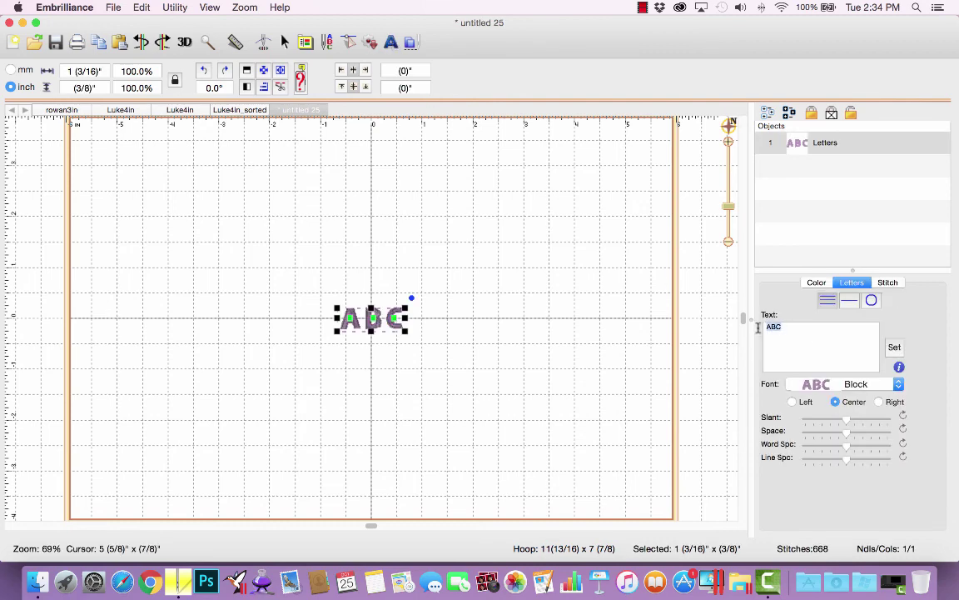
key(BackSpace)
text(lil )
text(S)
text(IS)
click(894, 346)
- Set the lettering font to I2SCloserToFreeApp 3in and tighten the spacing to a design size of about 5 13/16 by 6 9/16 inches
click(878, 389)
key(i)
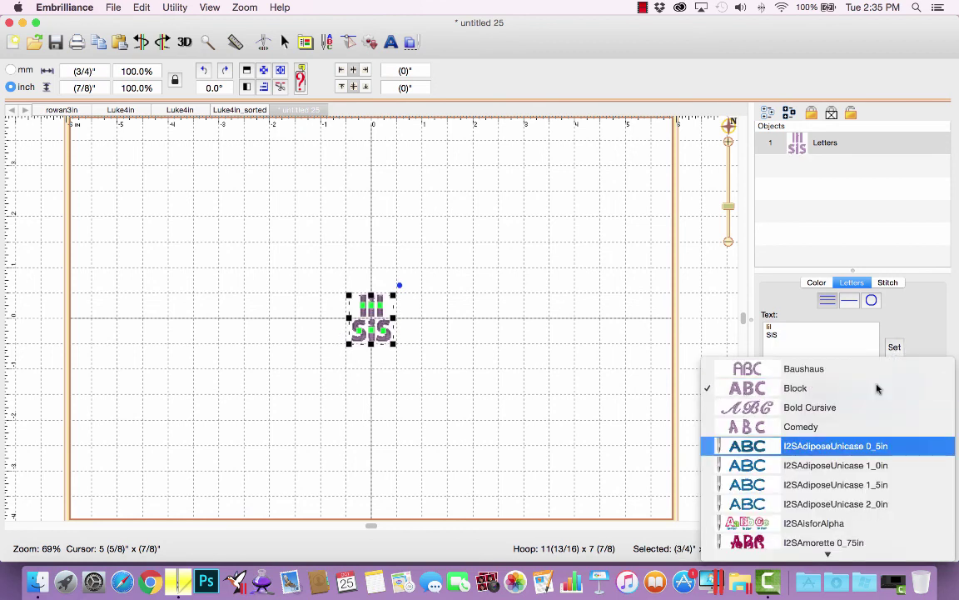
key(2)
key(s)
key(c)
key(l)
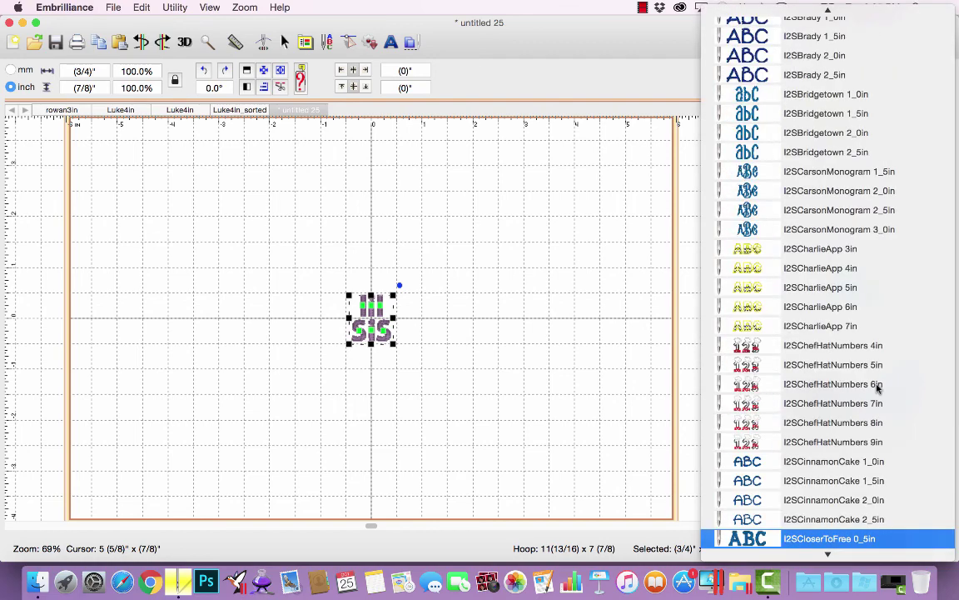
scroll(876, 386, down, 5)
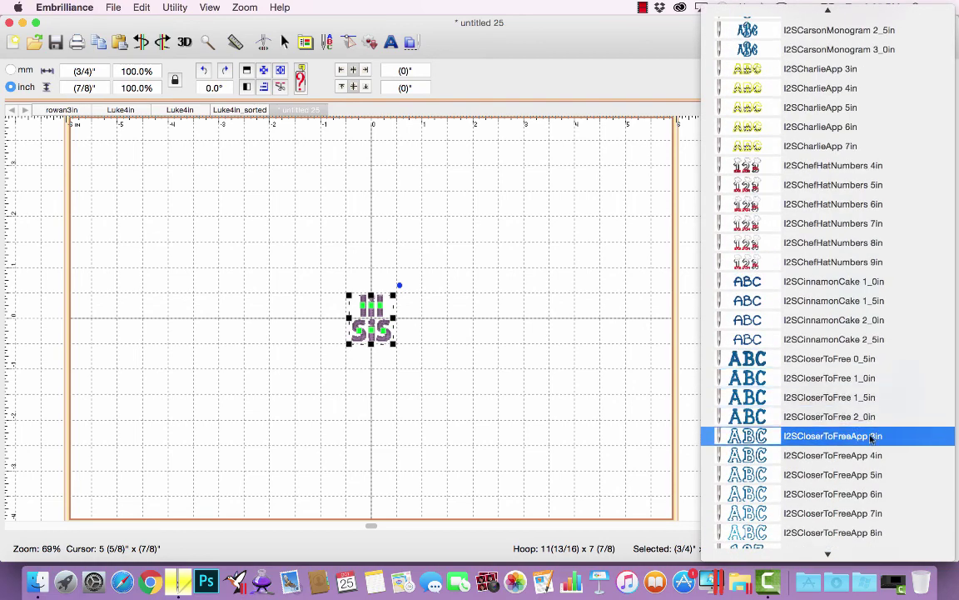
click(895, 438)
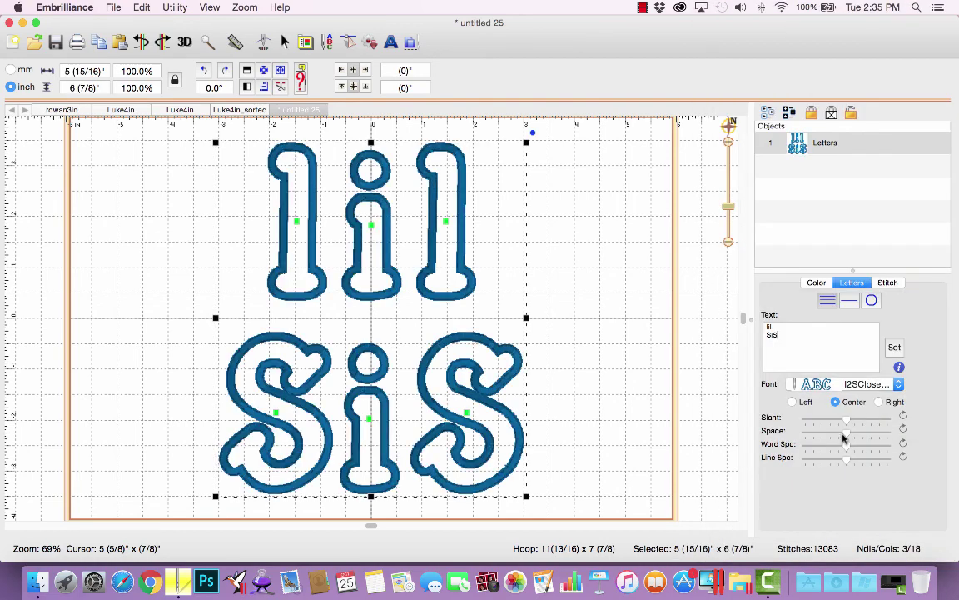
drag(846, 459, 836, 463)
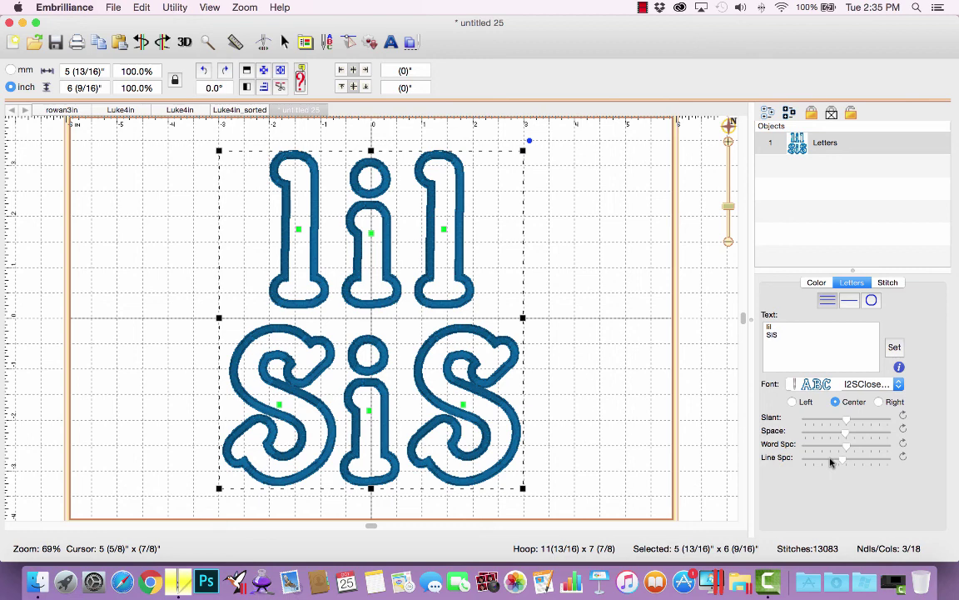
- Give the thread color list more room and change color 3, the first "l" outline, to Brother Embroidery 336 Tangerine
drag(855, 270, 852, 165)
click(816, 178)
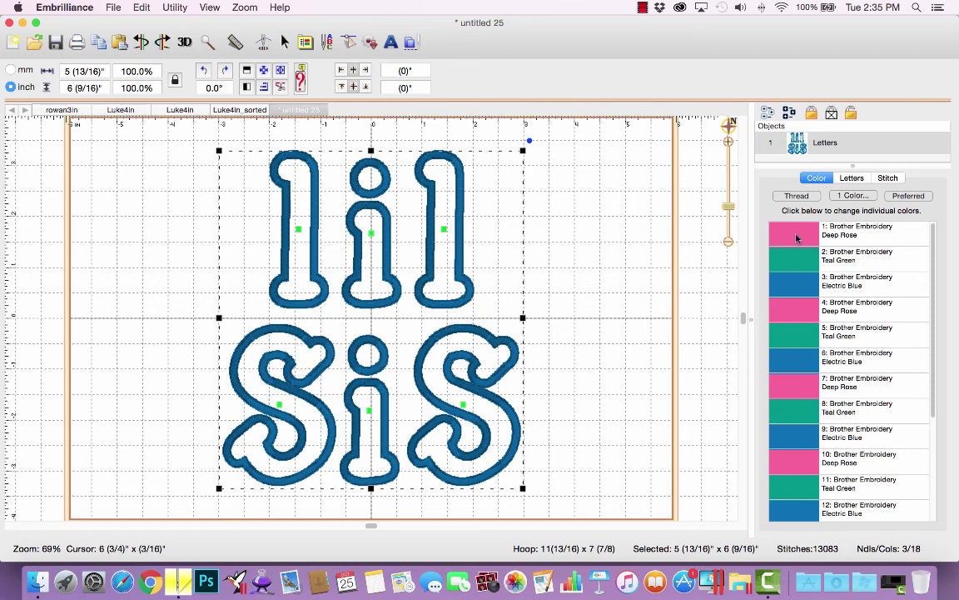
click(790, 288)
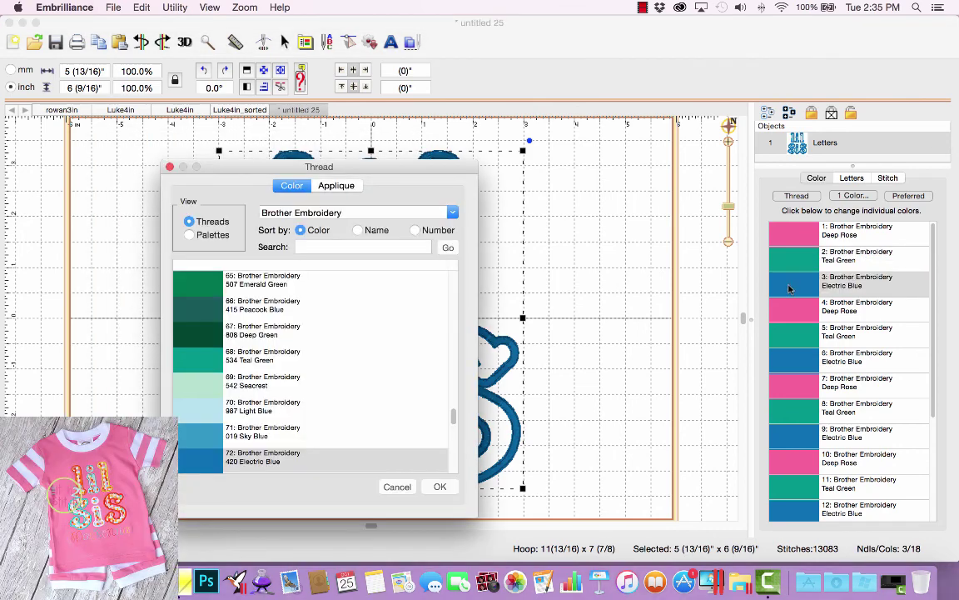
drag(224, 171, 500, 210)
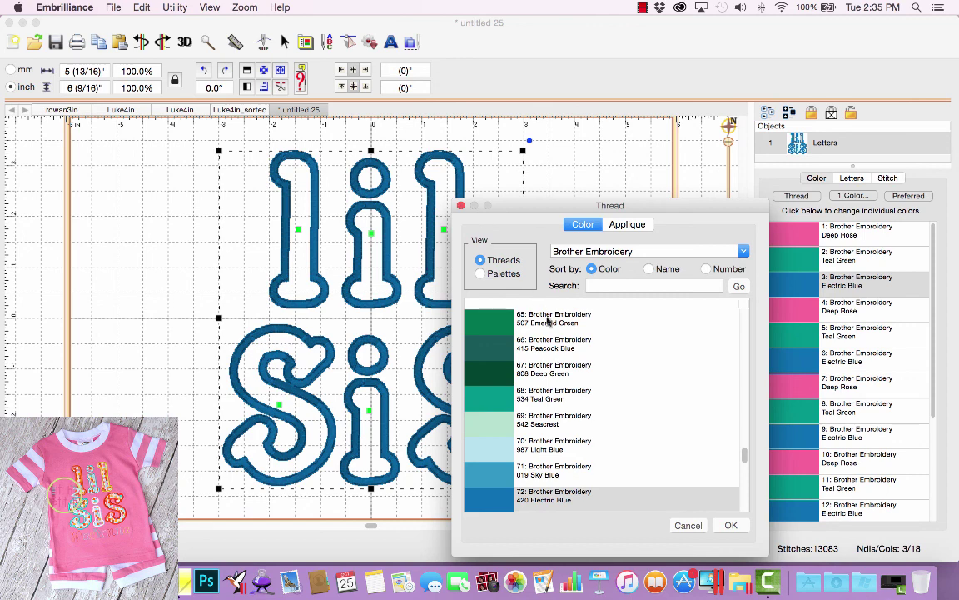
scroll(550, 341, up, 10)
scroll(550, 341, up, 9)
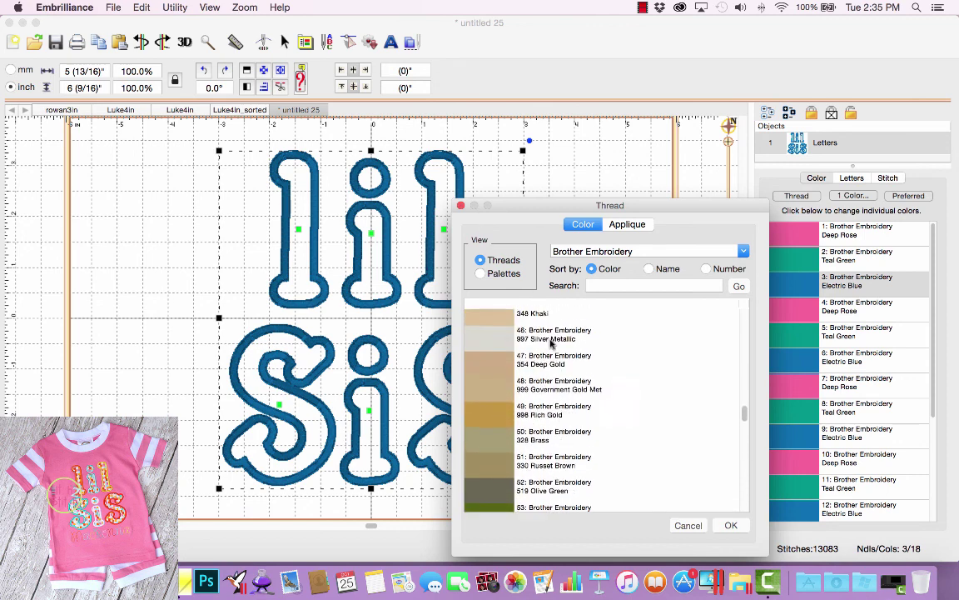
click(552, 344)
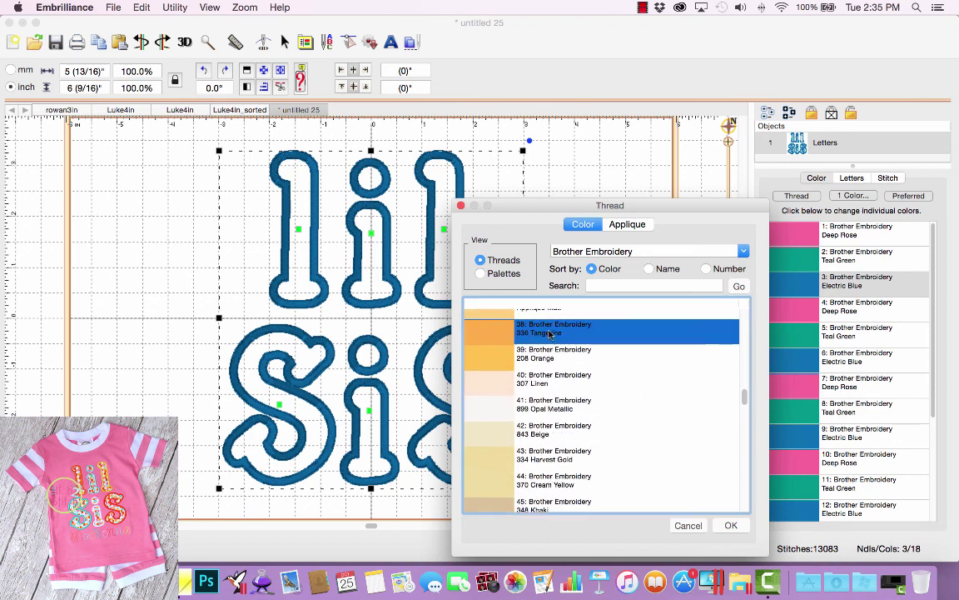
click(731, 526)
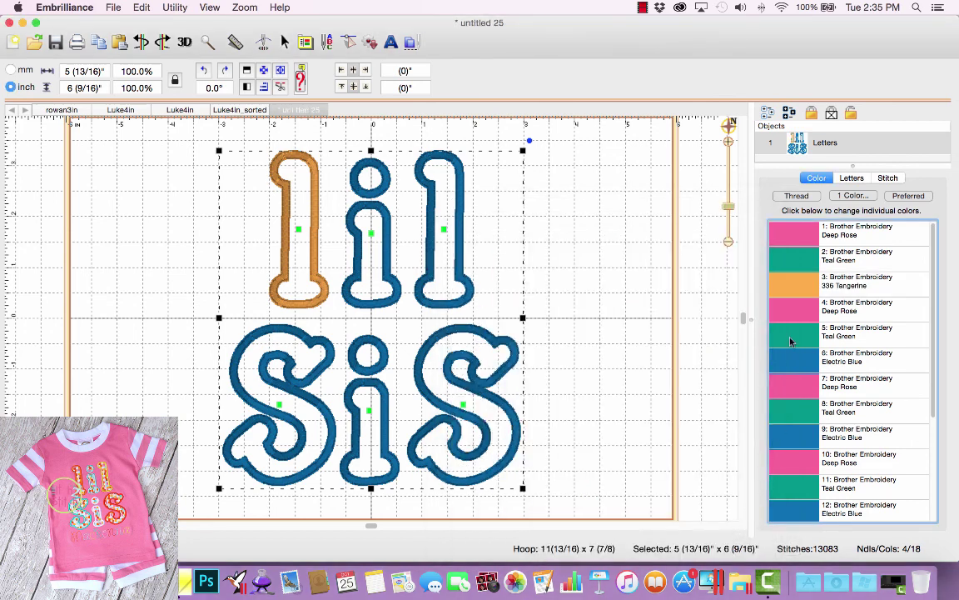
- Change color 6, the outline of the "i" in "lil", to Brother Embroidery 019 Sky Blue
click(799, 360)
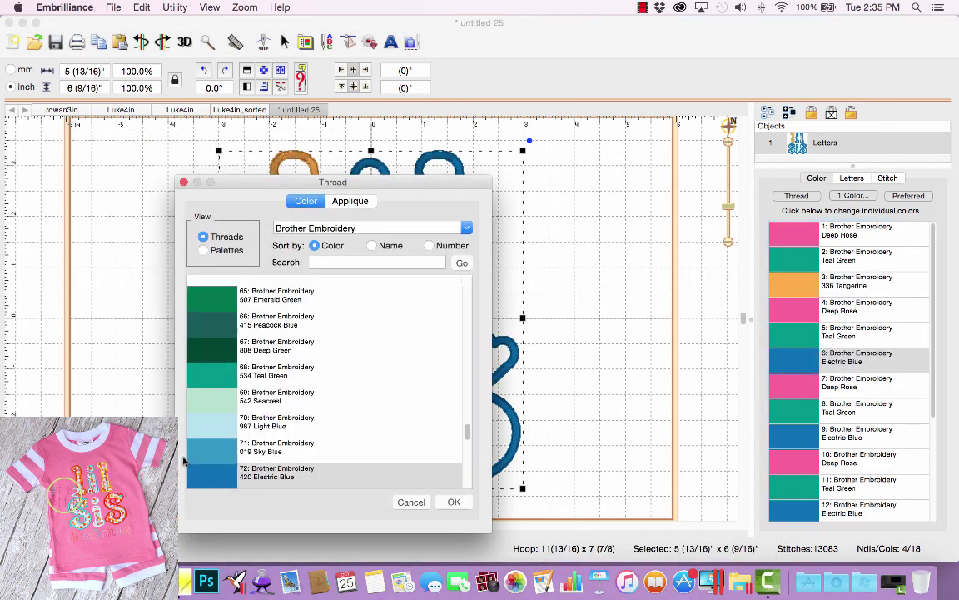
click(213, 454)
double_click(410, 453)
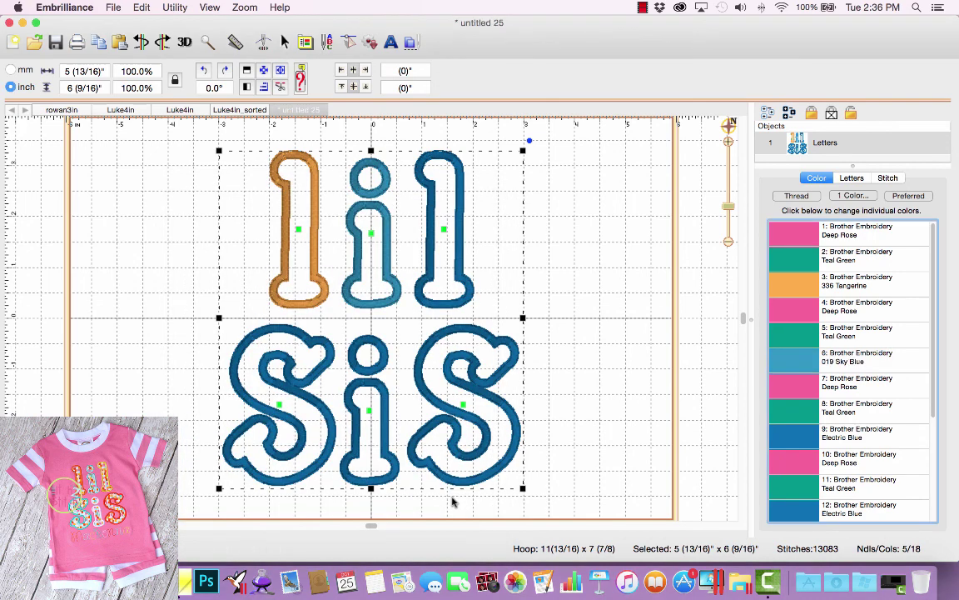
- Change color 9, the outline of the last "l" in "lil", to Brother Embroidery 205 Yellow
click(802, 445)
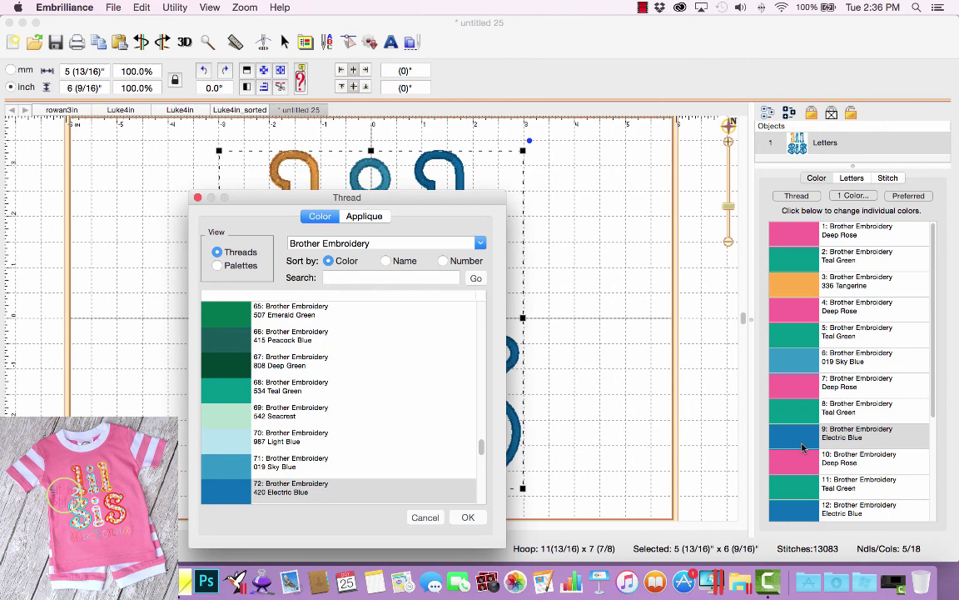
scroll(239, 387, up, 10)
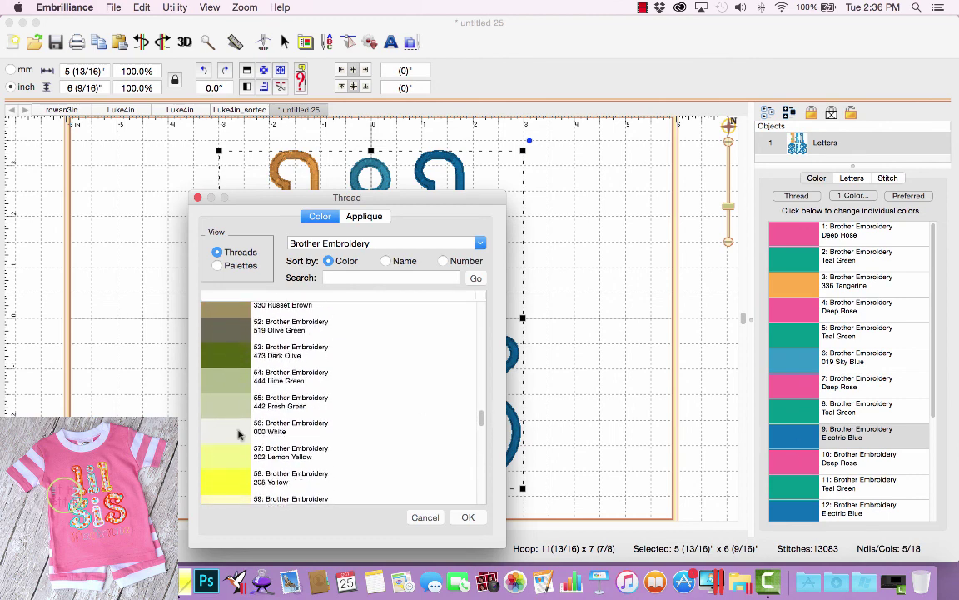
click(239, 489)
click(468, 517)
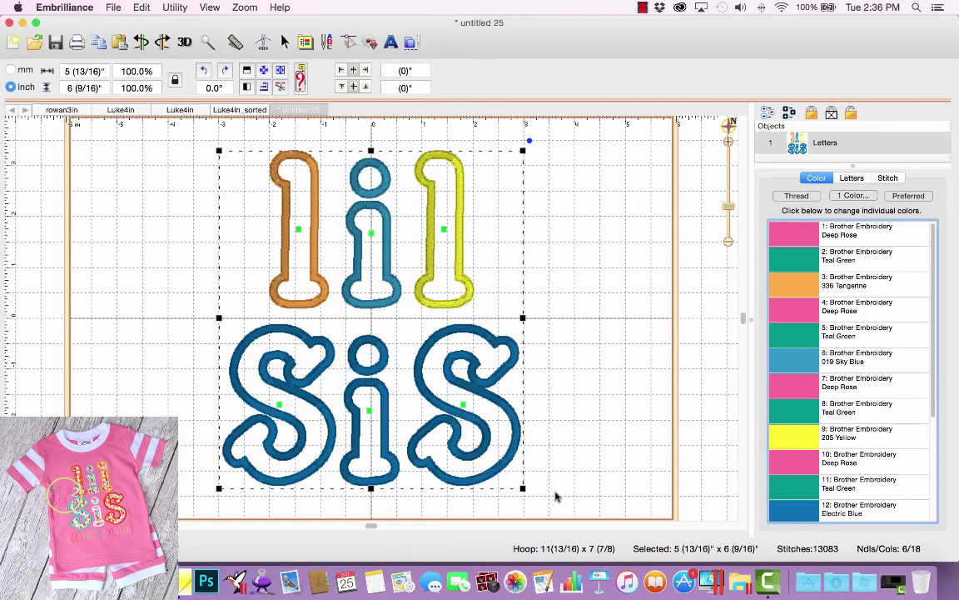
- Keep Brother Embroidery 420 Electric Blue as the thread for color 12, the first "S" outline
scroll(790, 439, down, 2)
click(795, 475)
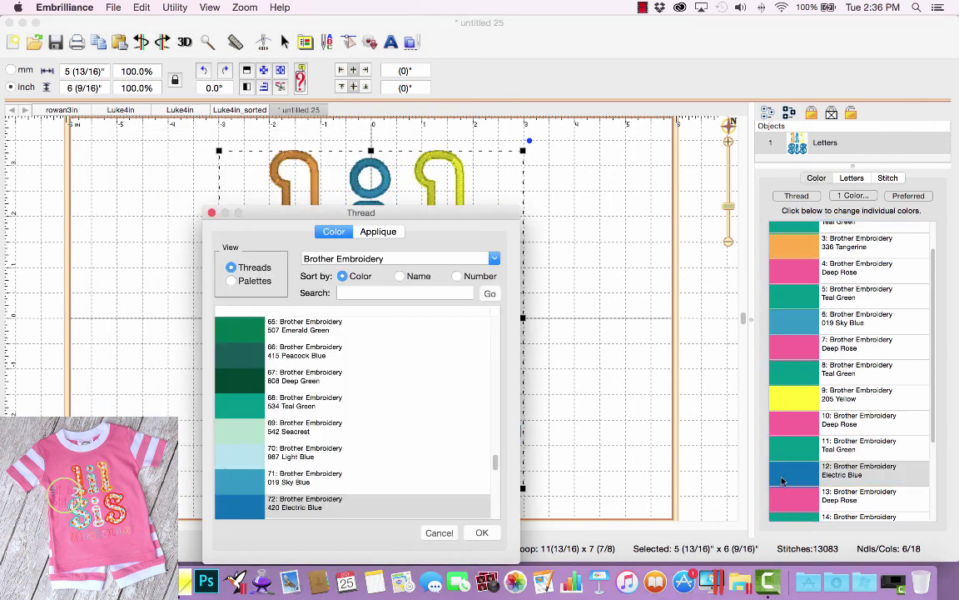
click(479, 533)
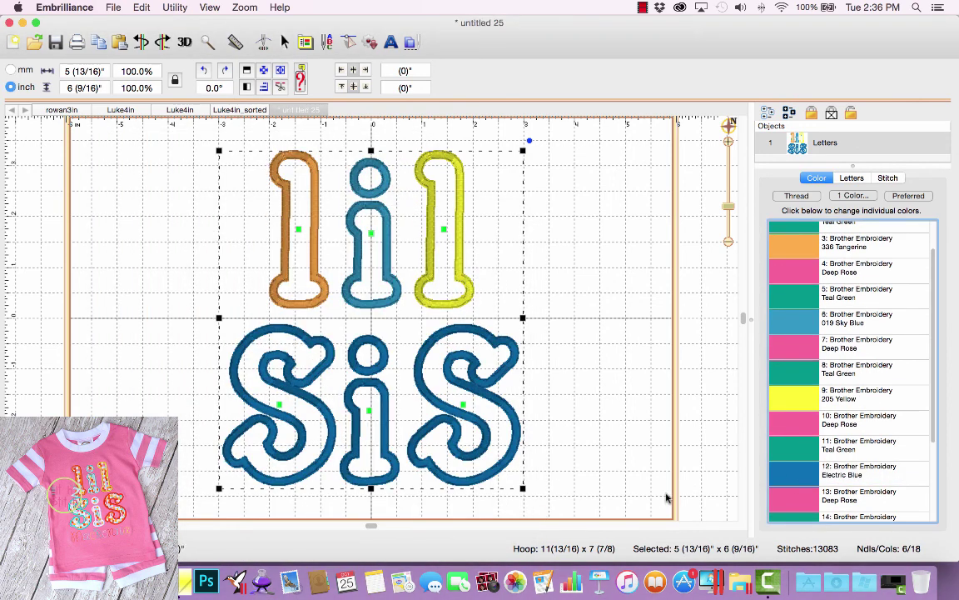
- Change color 15, the outline of the "i" in "SiS", to Brother Embroidery 000 White
scroll(821, 480, down, 3)
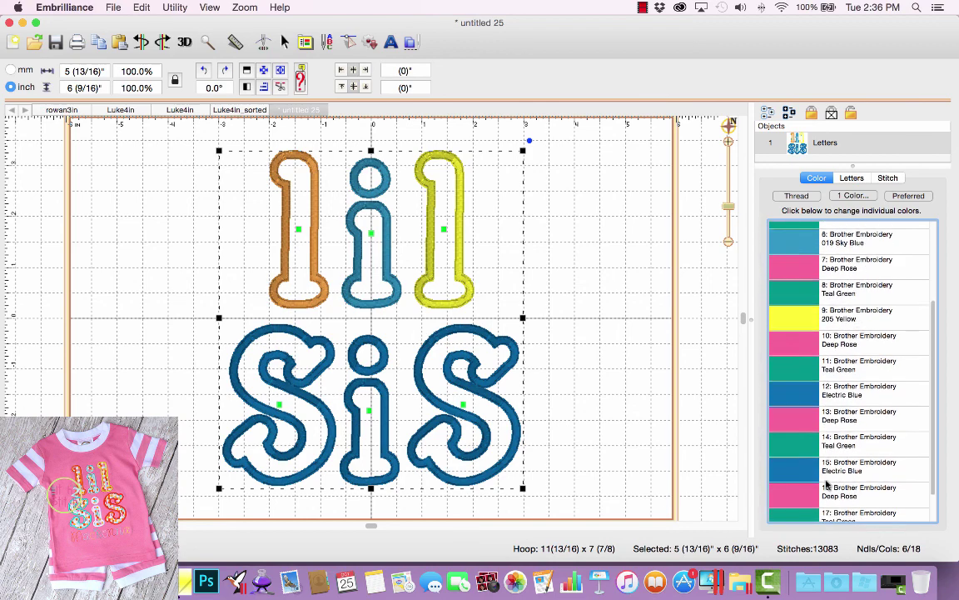
click(821, 475)
scroll(317, 286, up, 5)
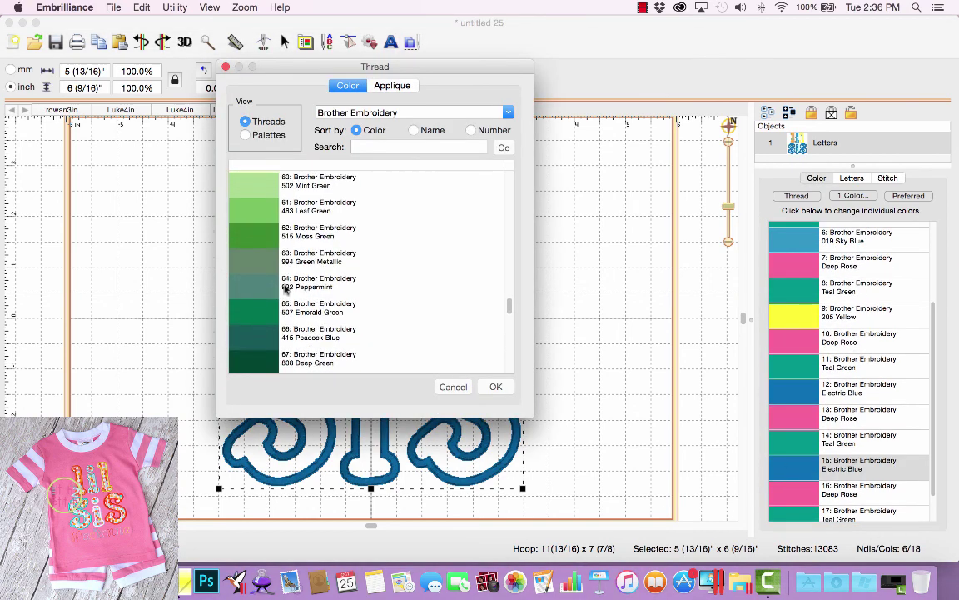
scroll(284, 288, up, 3)
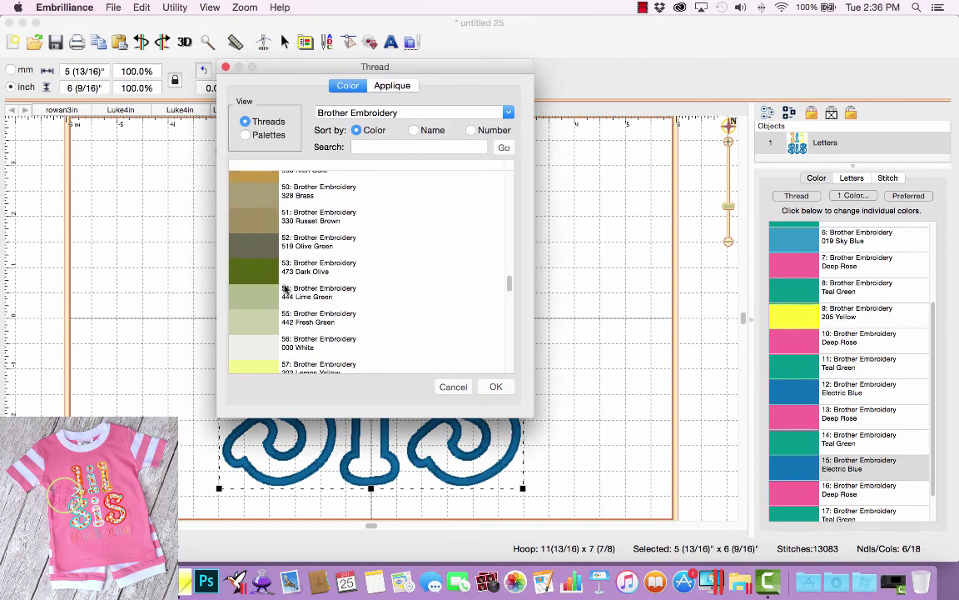
click(245, 346)
click(496, 386)
- Change color 18, the outline of the last "S" in "SiS", to Brother Embroidery 149 Red
scroll(846, 456, up, 2)
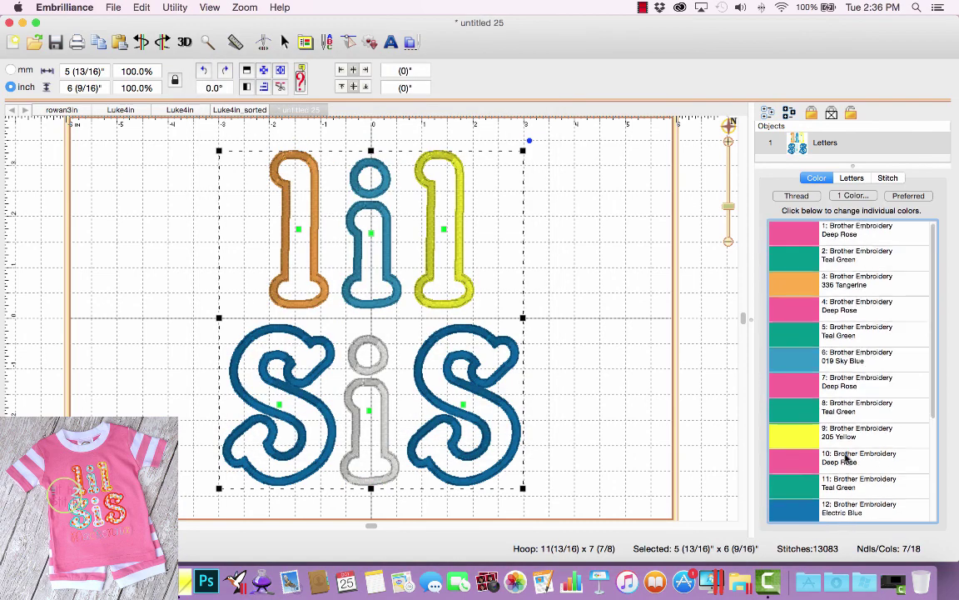
scroll(846, 456, down, 3)
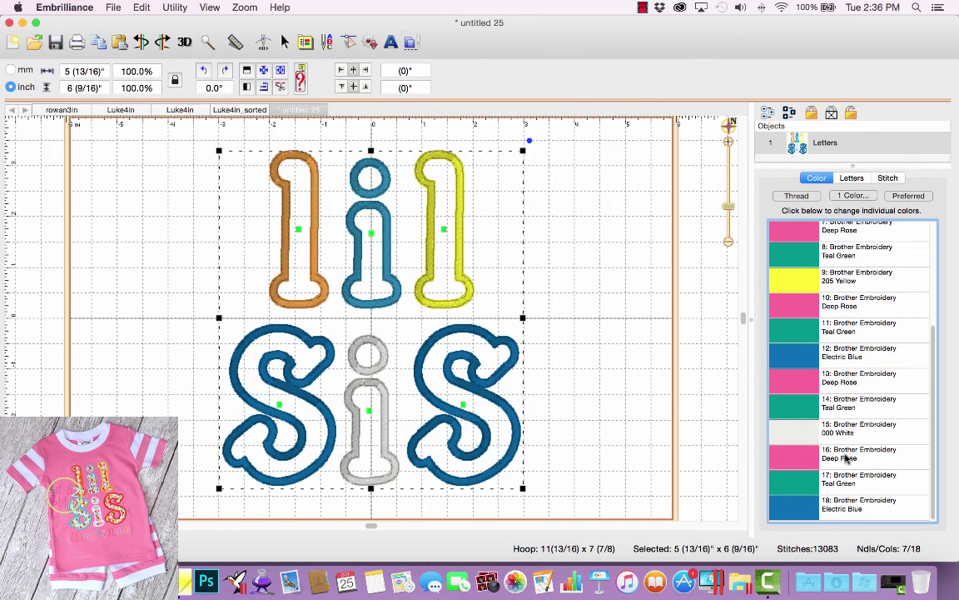
click(806, 510)
scroll(327, 225, up, 5)
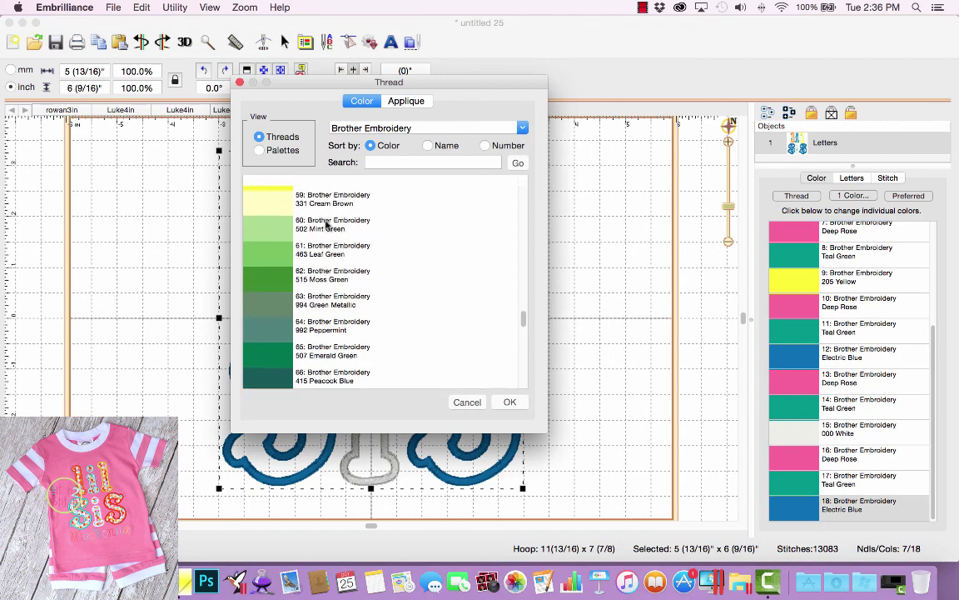
scroll(328, 225, up, 15)
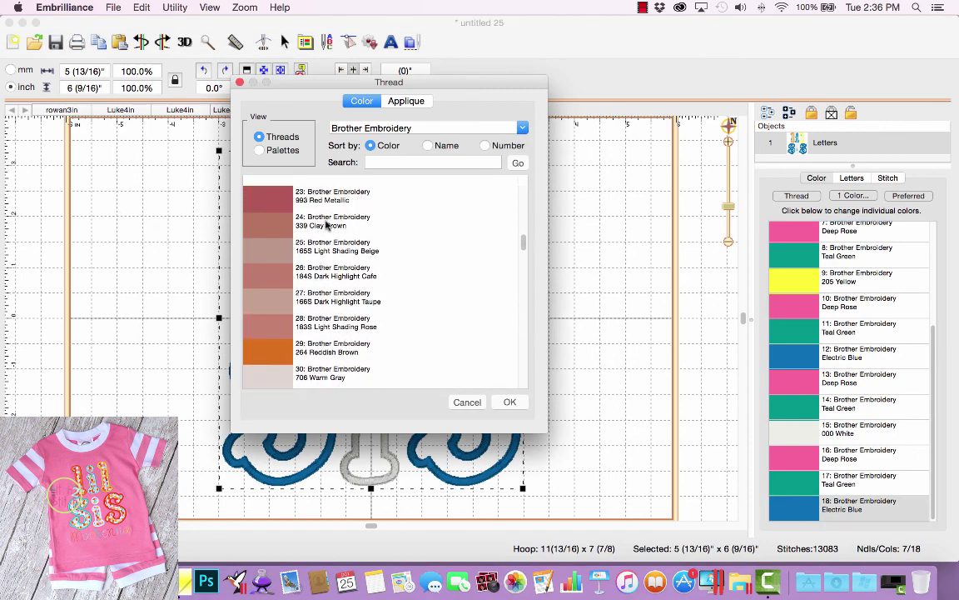
scroll(327, 224, up, 5)
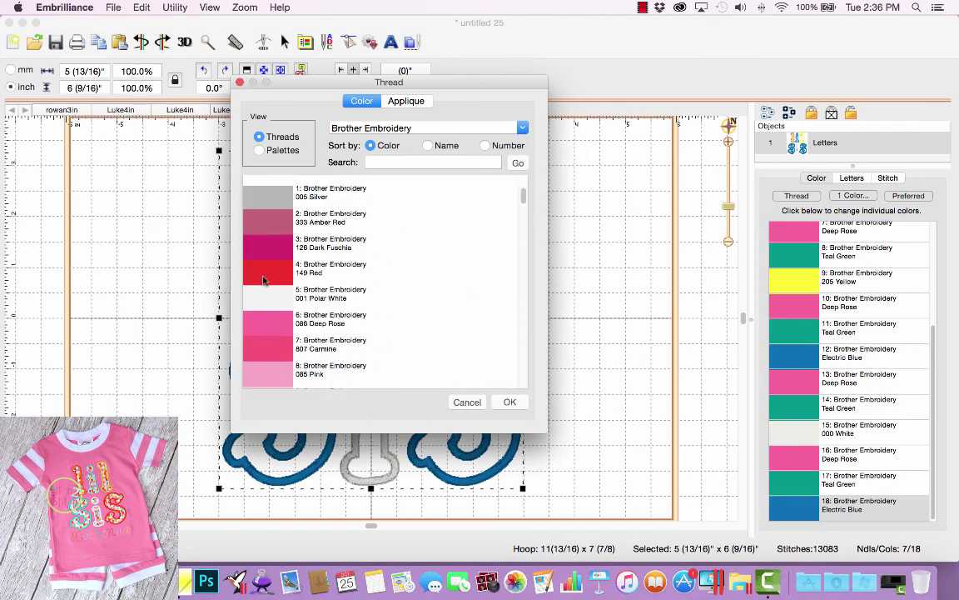
click(267, 275)
click(510, 401)
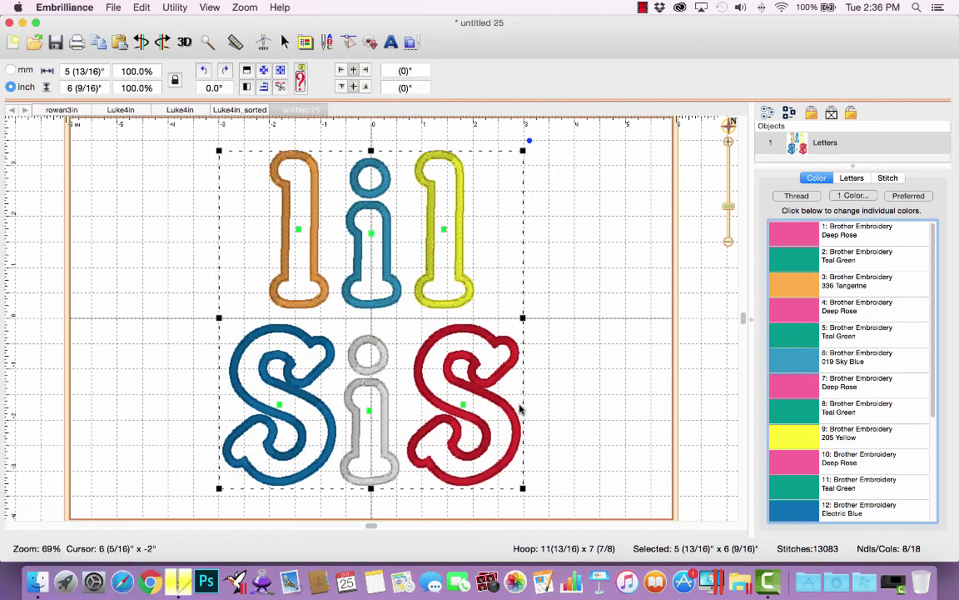
- Color sort the "lil SiS" design and save the result as lilSis_Sorted.pes in the AppliqueNames folder
click(174, 7)
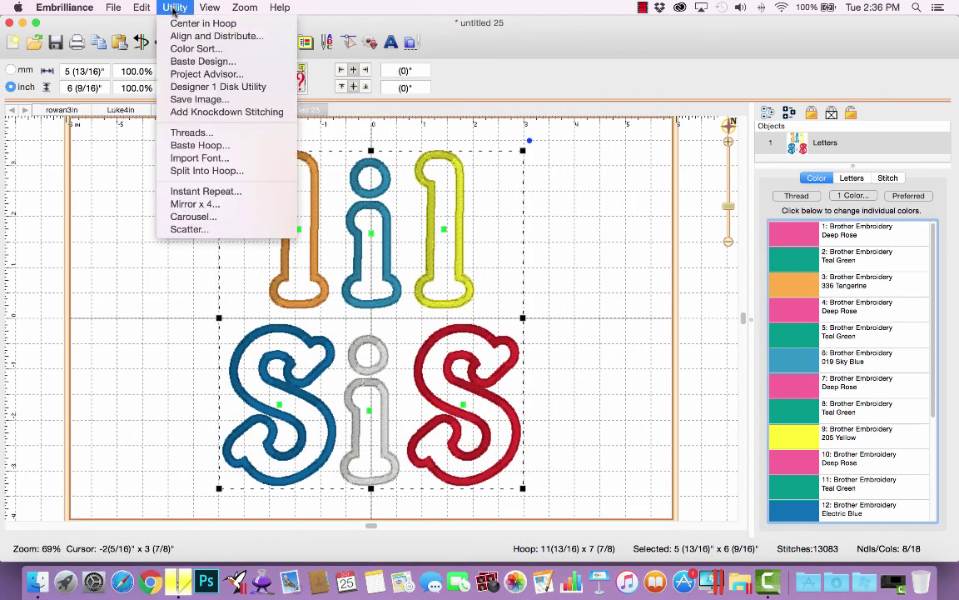
click(177, 50)
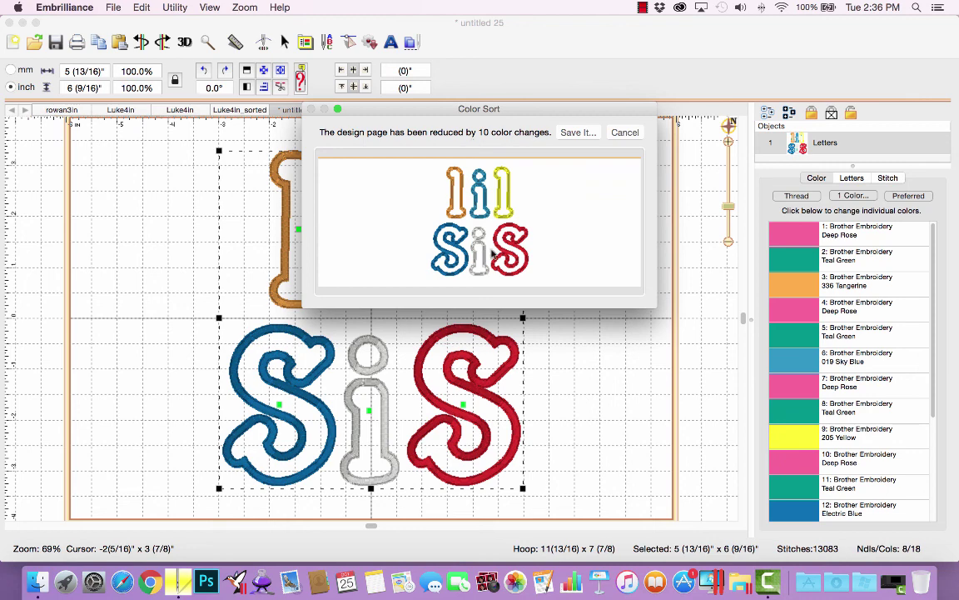
click(578, 132)
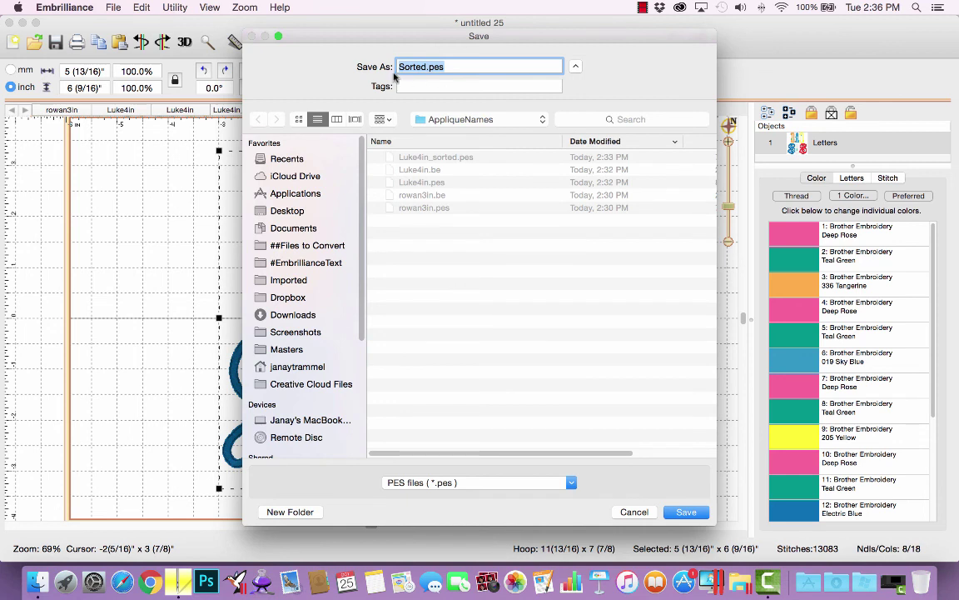
click(399, 67)
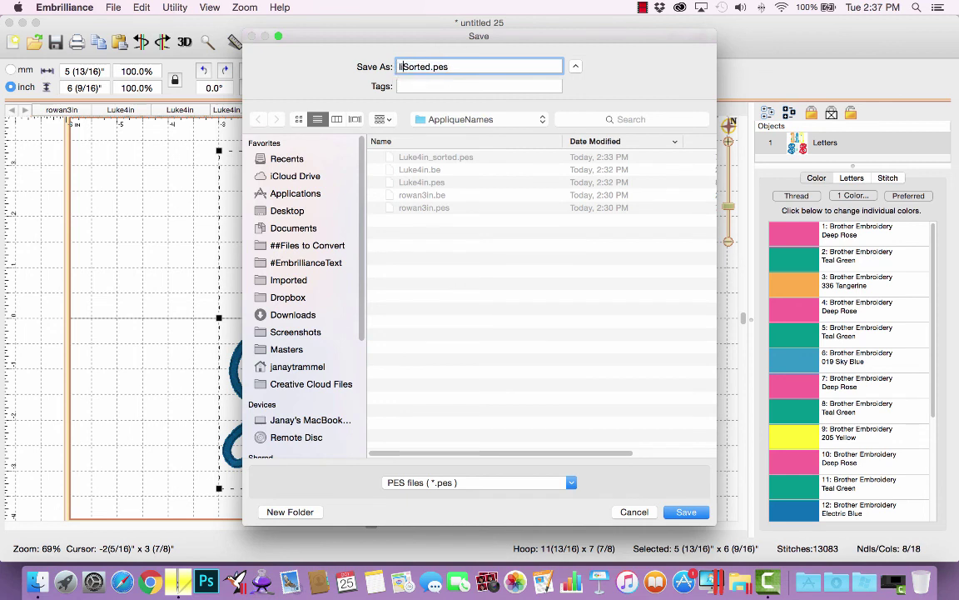
text(lilSis_)
click(683, 511)
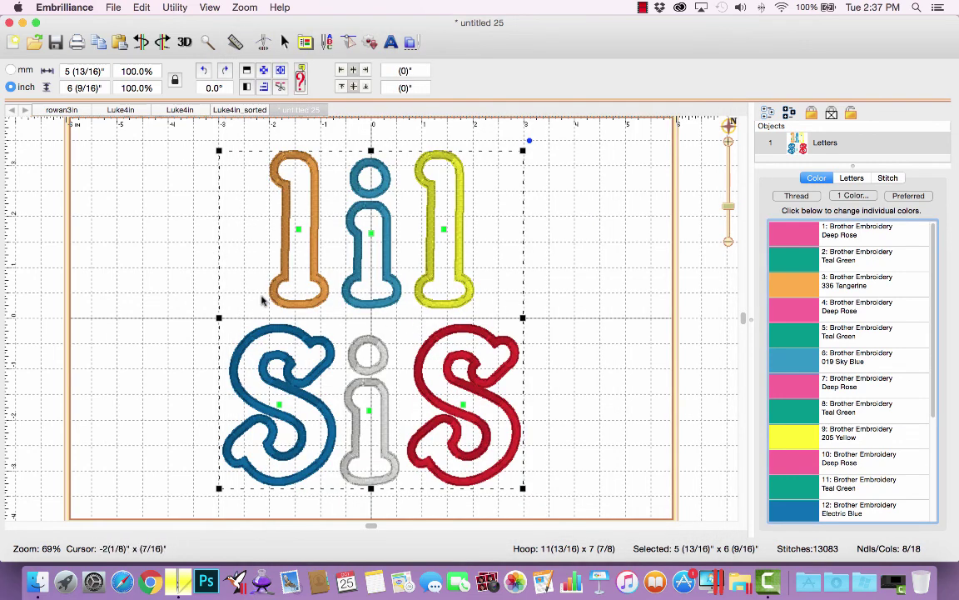
- Open the stitch file lilSis_Sorted.pes from the AppliqueNames folder
click(34, 42)
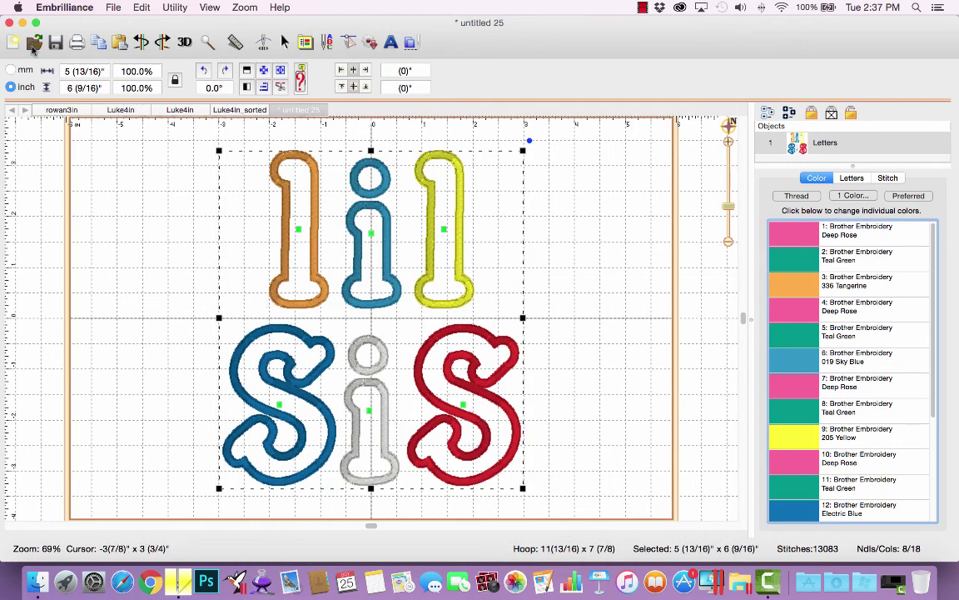
click(367, 86)
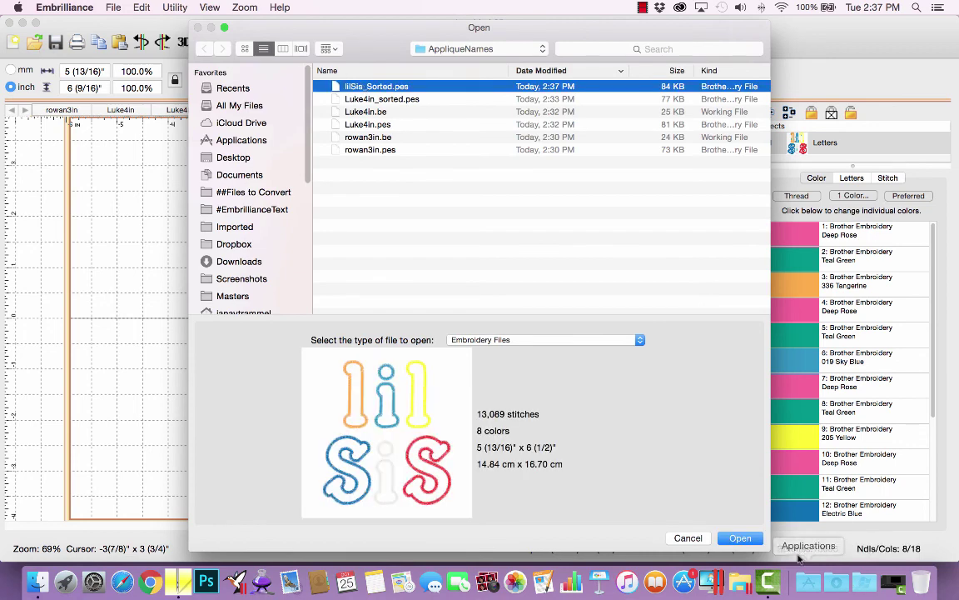
click(741, 537)
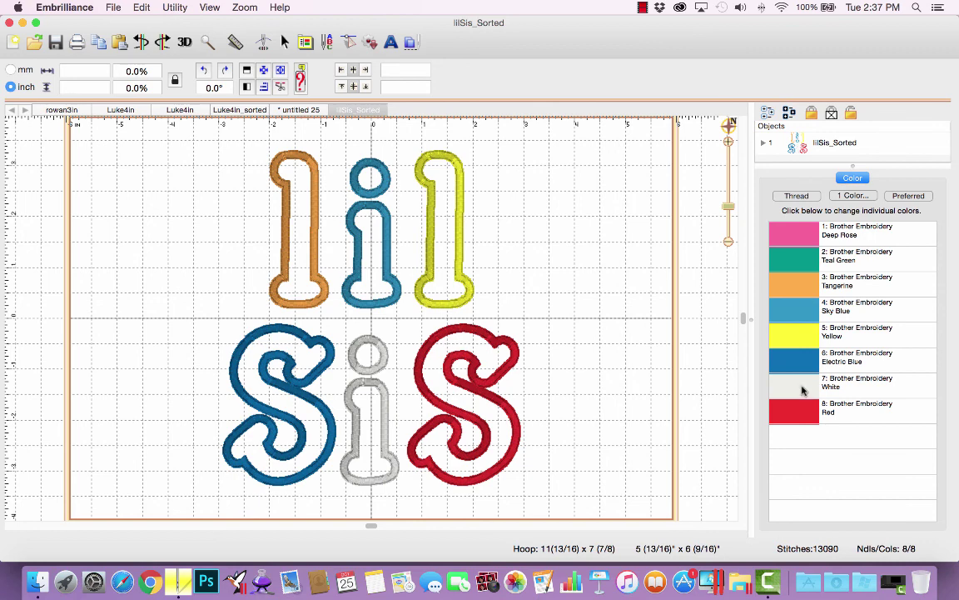
- Give the object list more room, expand lilSis_Sorted, and examine each color layer in order from Deep Rose to Red
drag(857, 167, 861, 278)
click(764, 144)
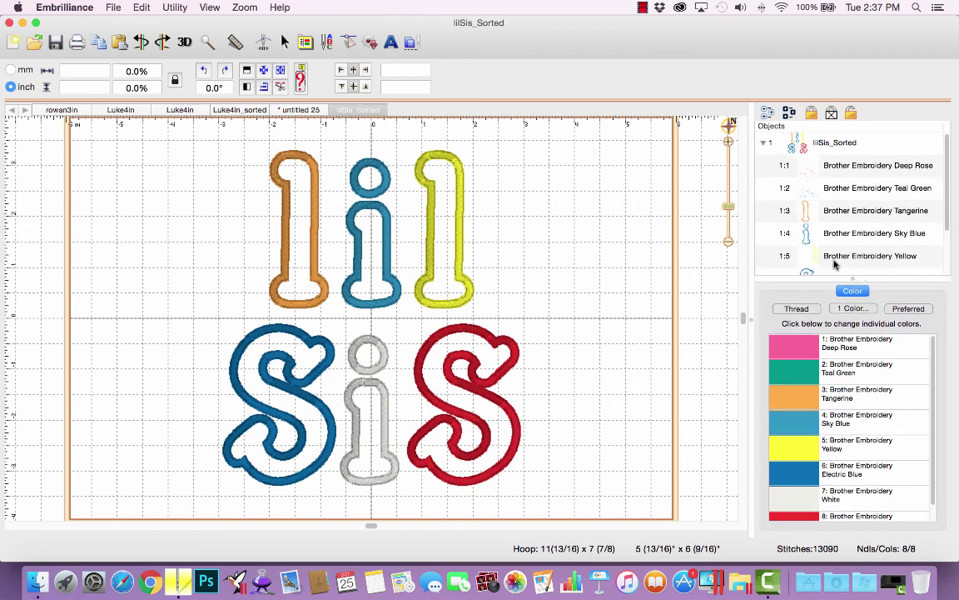
click(846, 167)
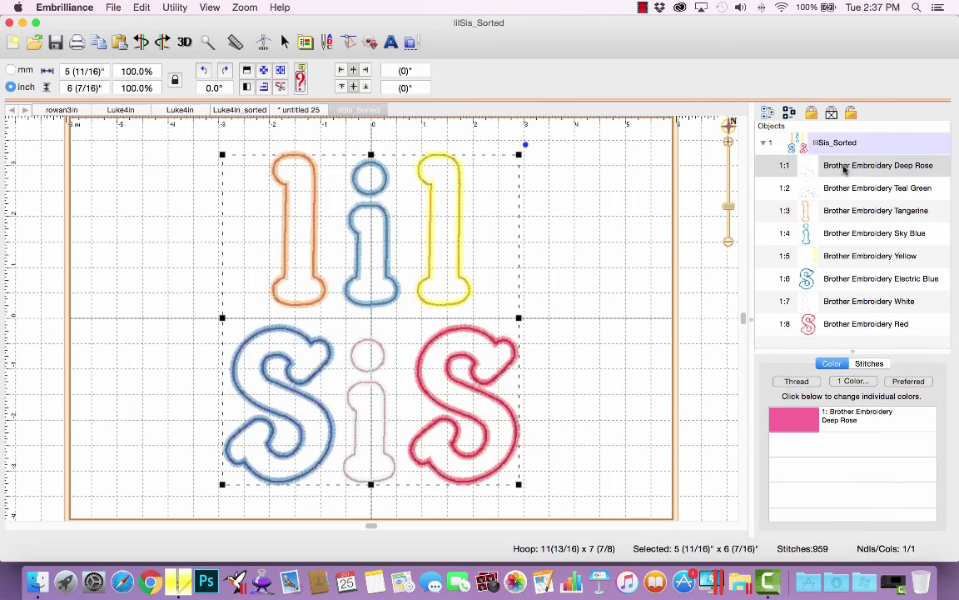
click(843, 192)
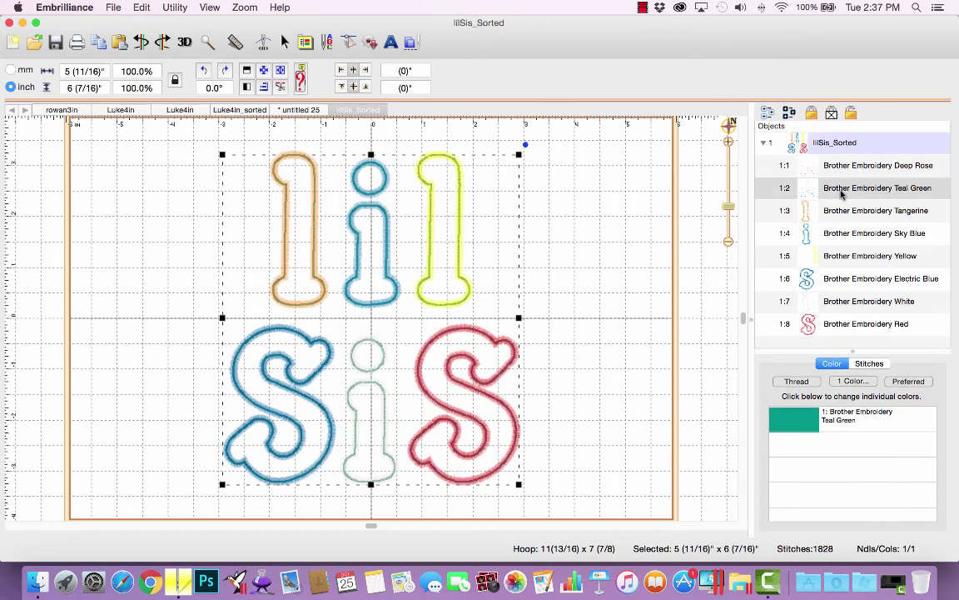
click(842, 212)
click(841, 234)
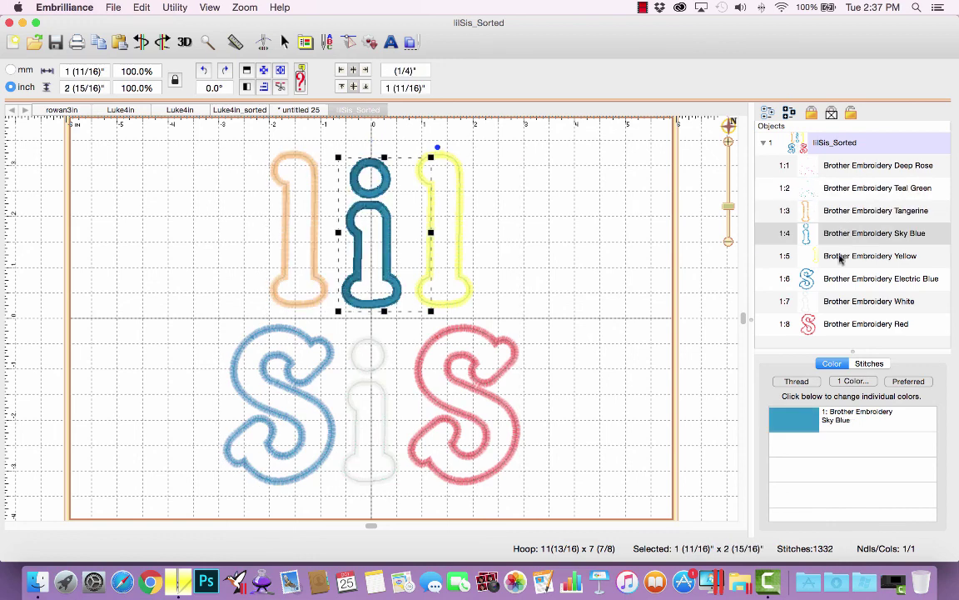
click(841, 256)
click(829, 279)
click(832, 301)
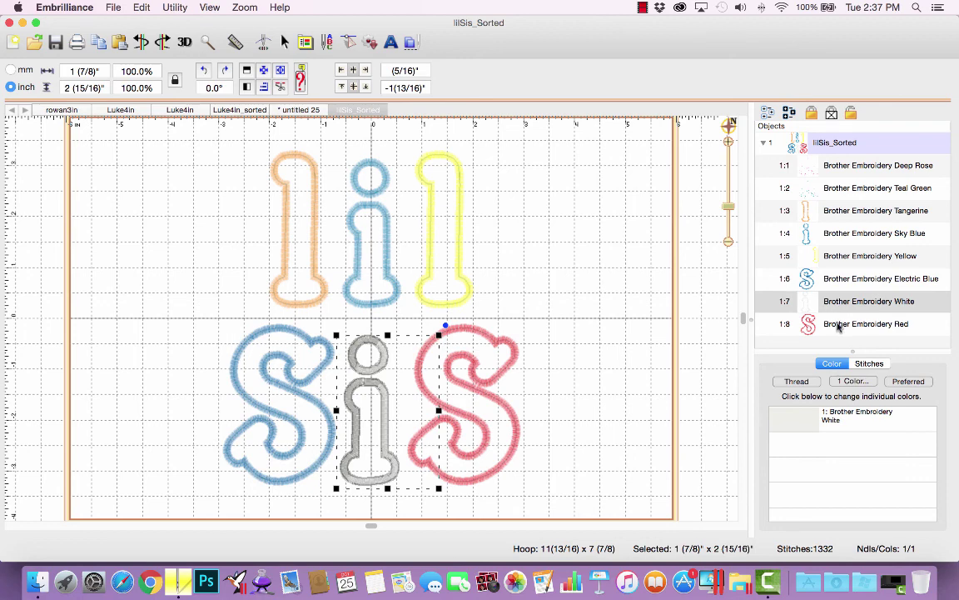
click(836, 325)
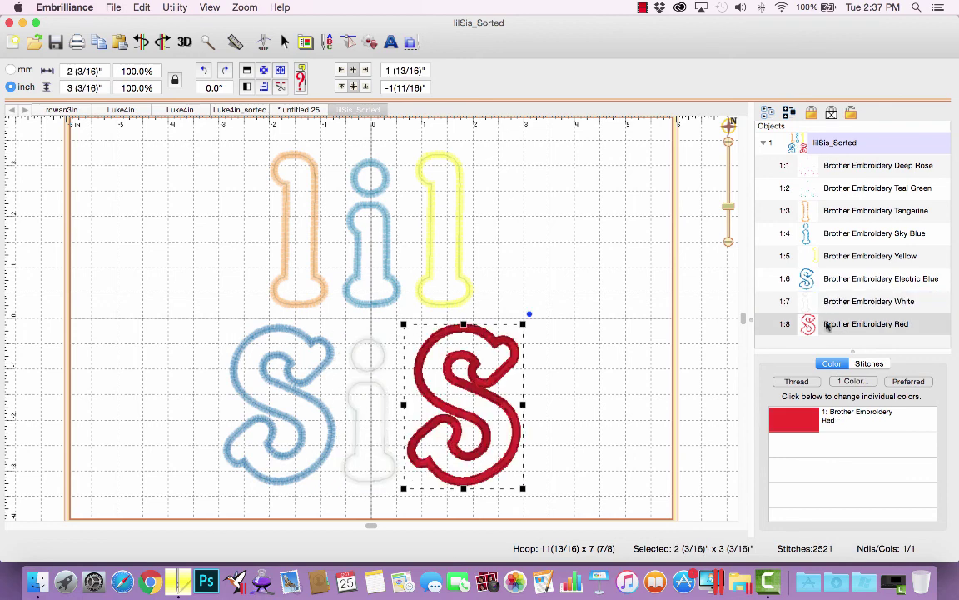
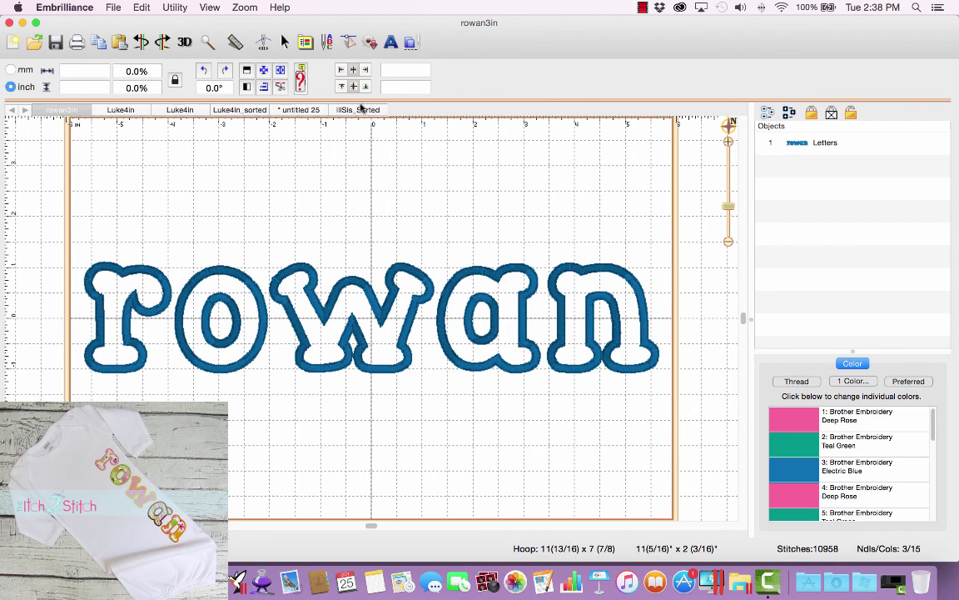
- Open the stitch file rowan3in.pes from the AppliqueNames folder
click(112, 8)
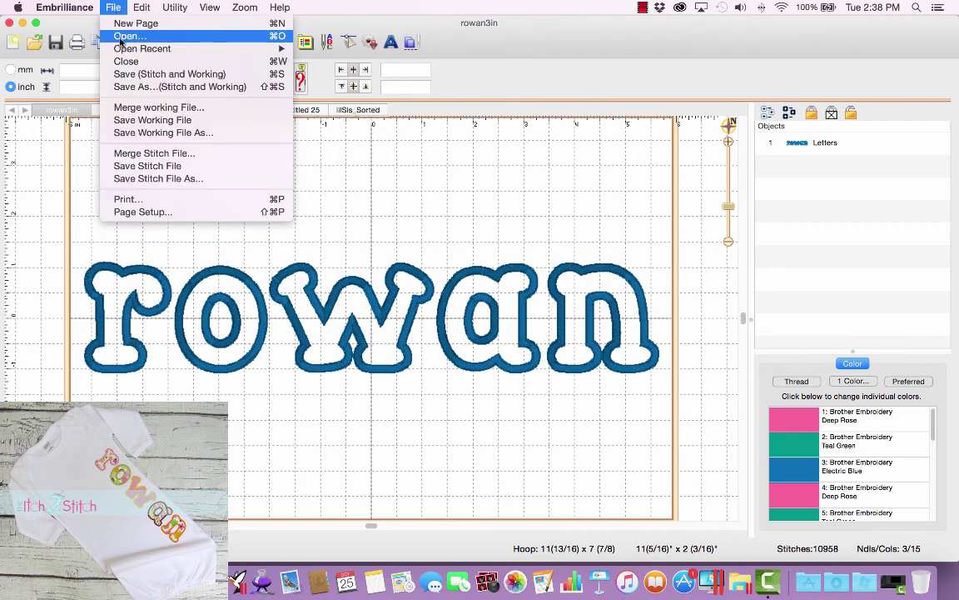
click(121, 38)
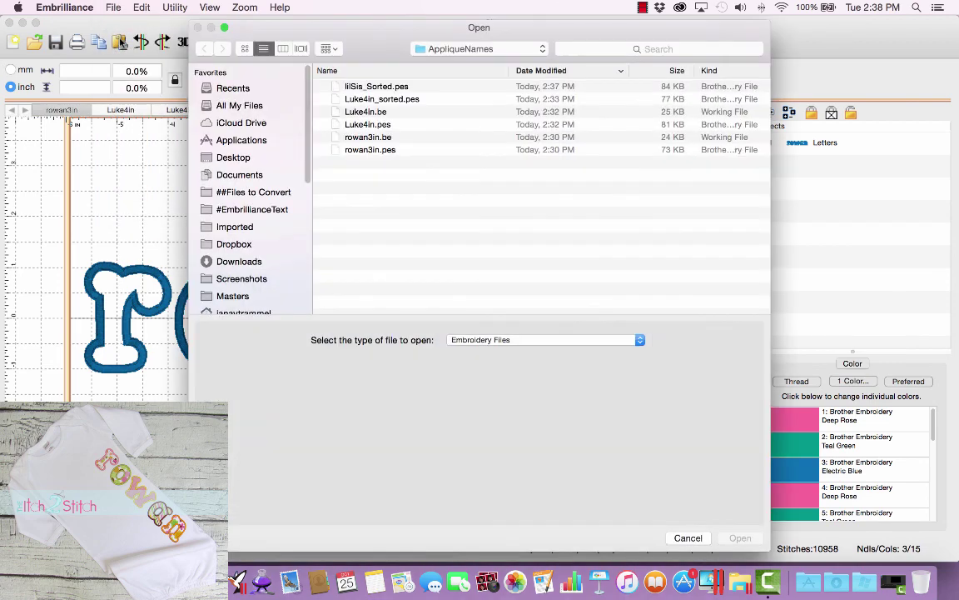
click(348, 152)
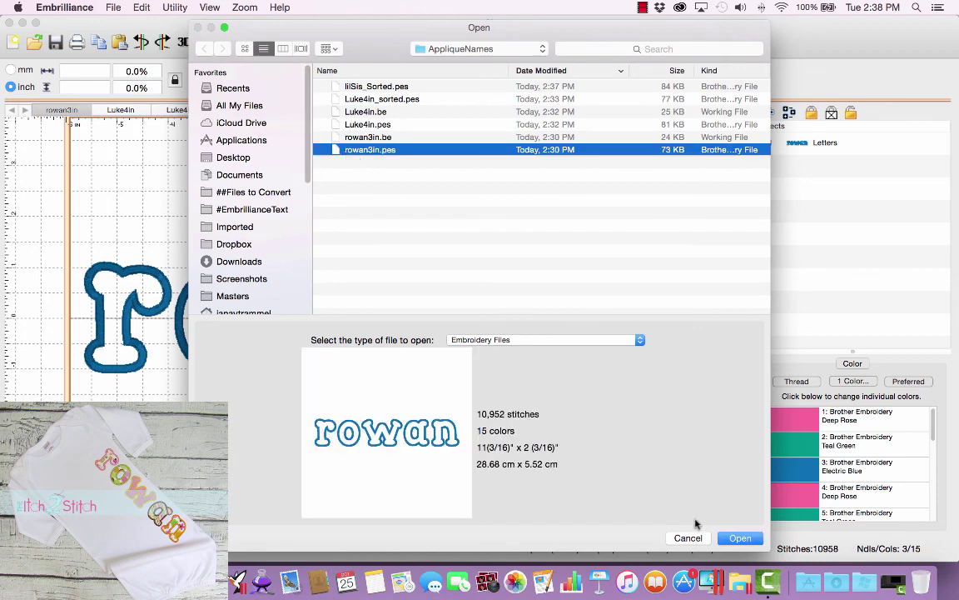
click(730, 538)
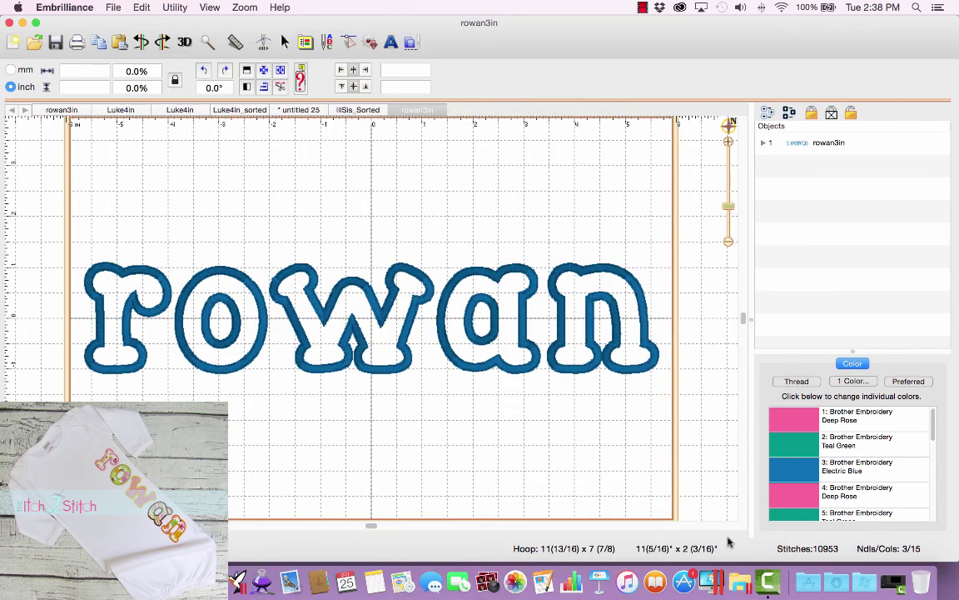
- Expand the rowan3in object and change layer 1:3, the "r" outline, to Brother Embroidery 086 Deep Rose
click(766, 144)
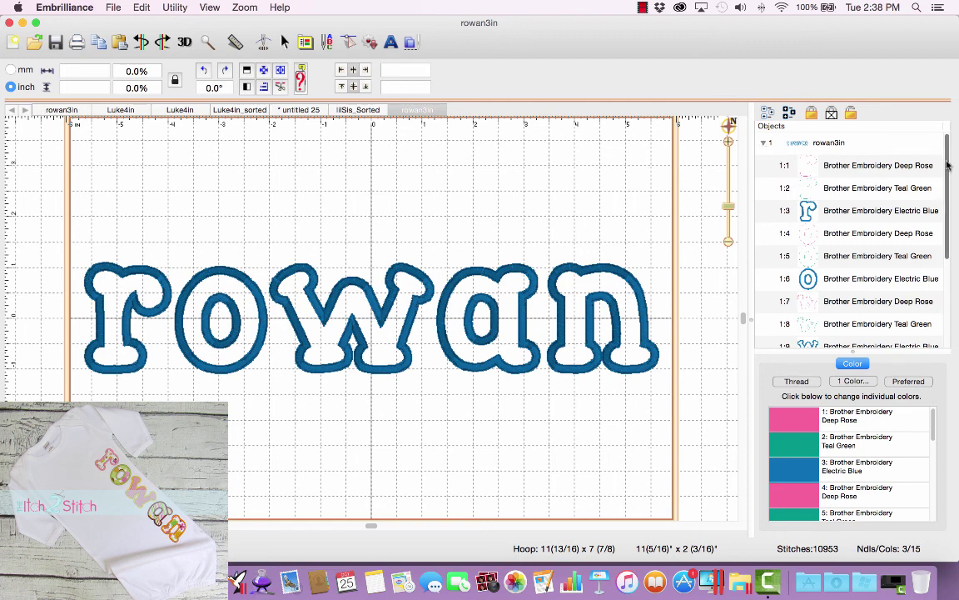
scroll(947, 165, down, 1)
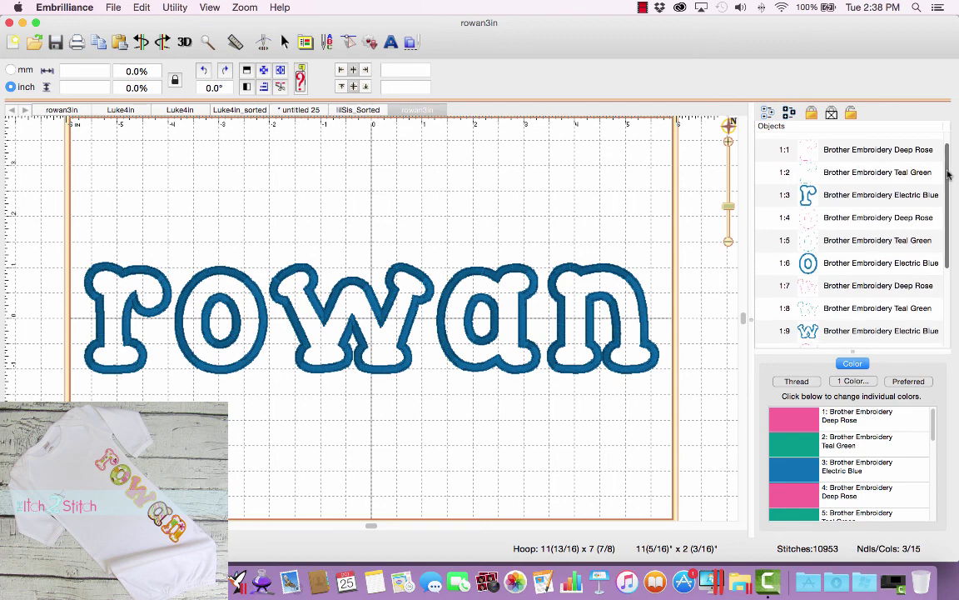
click(860, 194)
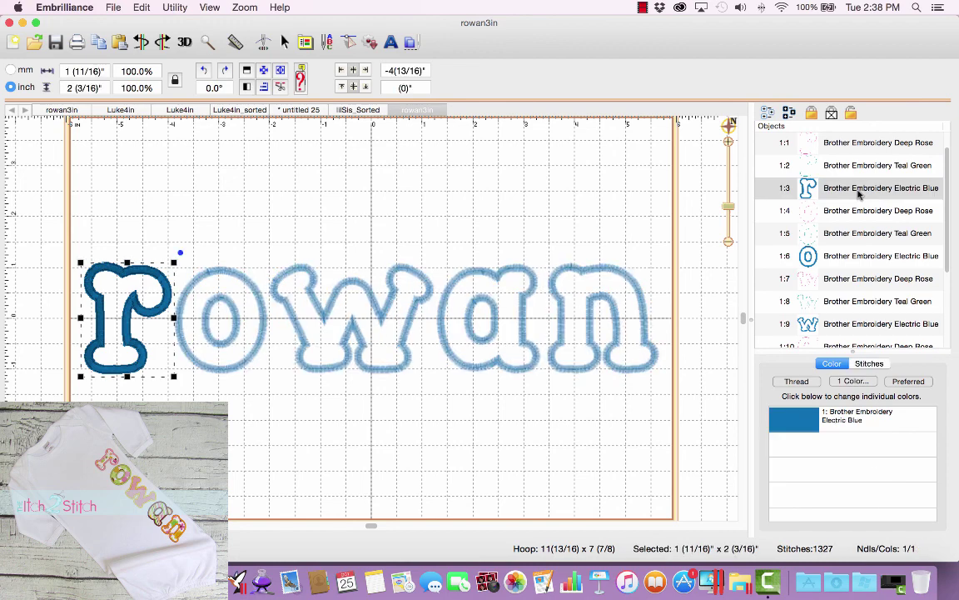
click(796, 422)
drag(537, 346, 537, 217)
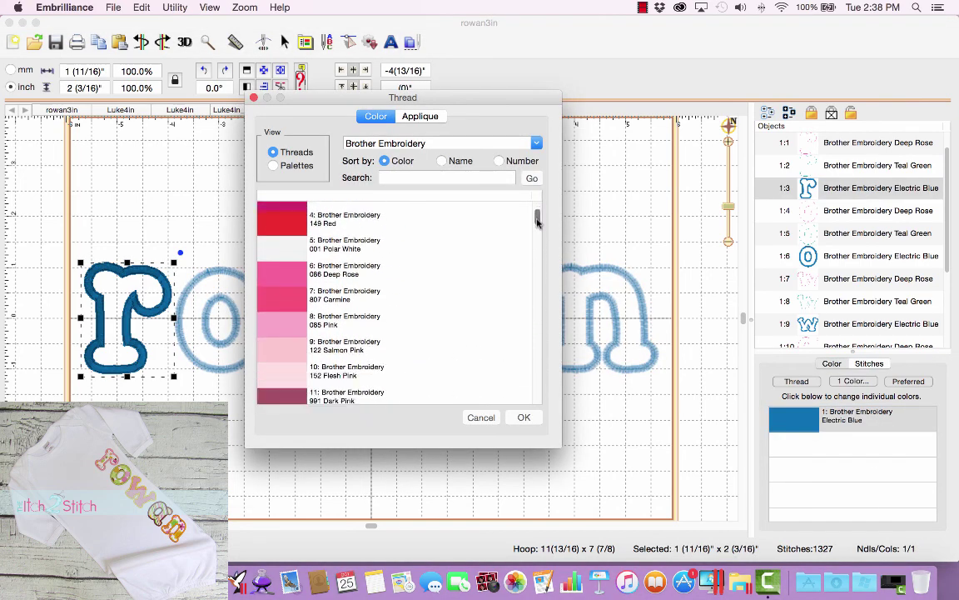
click(292, 270)
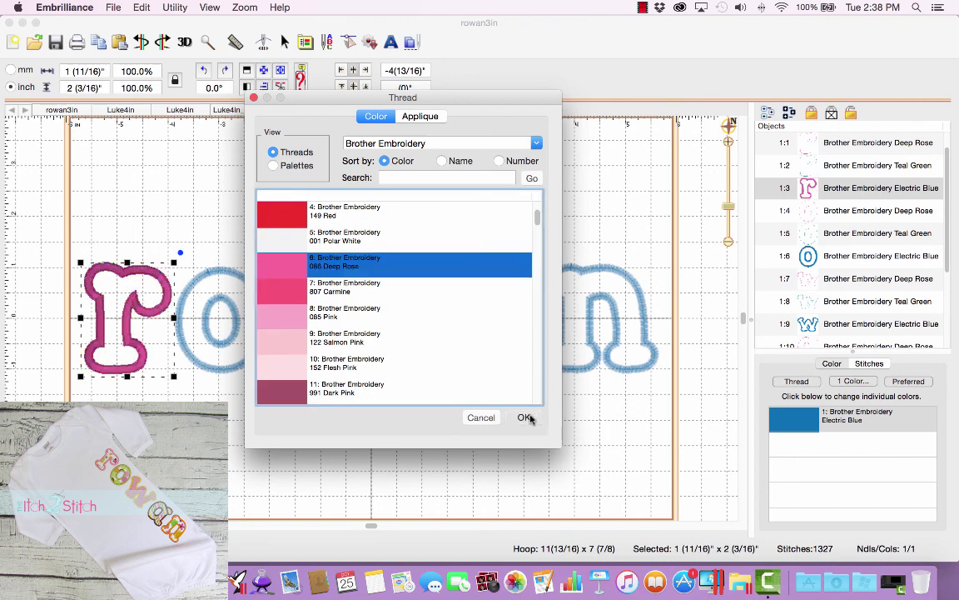
click(524, 417)
- Change layer 1:6, the "o" outline, to Brother Embroidery 534 Teal Green
click(875, 255)
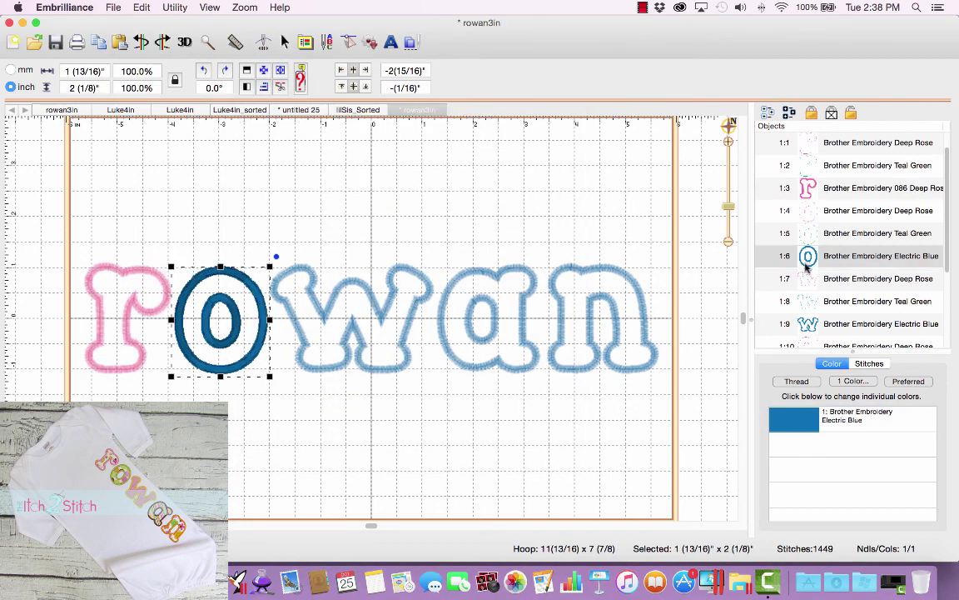
double_click(791, 420)
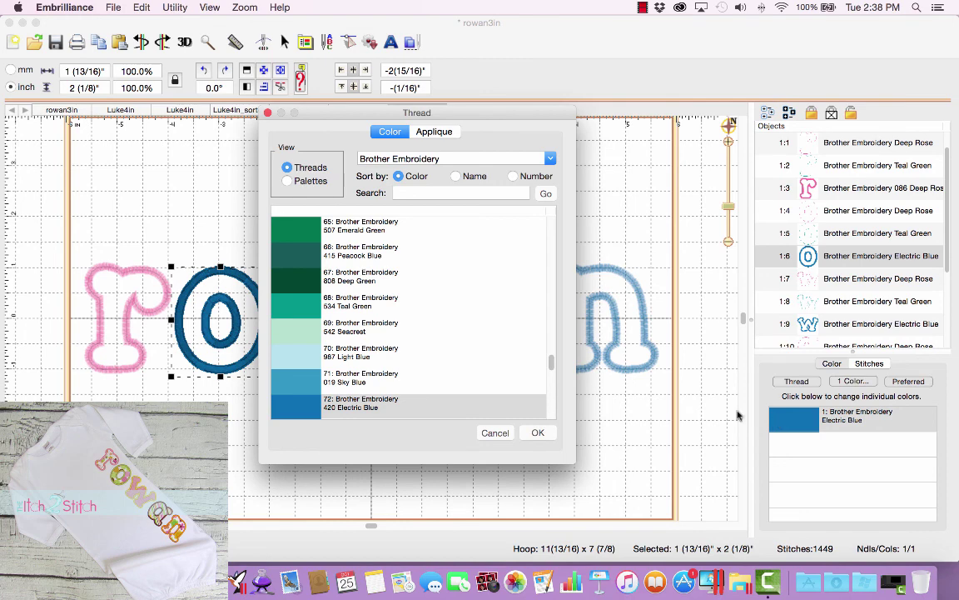
click(305, 299)
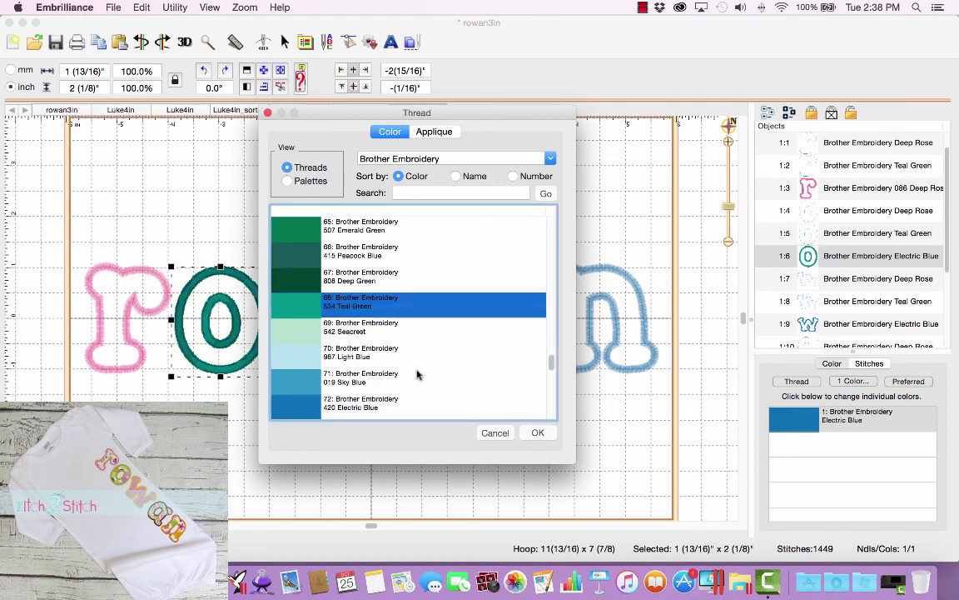
click(538, 433)
- Change layer 1:9, the "w" outline, to Brother Embroidery 205 Yellow
click(820, 324)
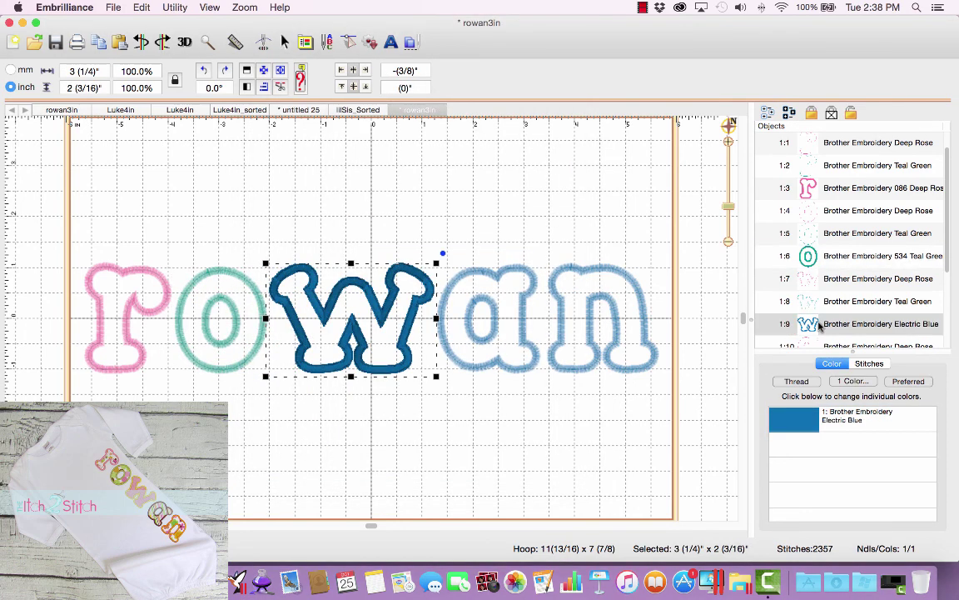
double_click(791, 419)
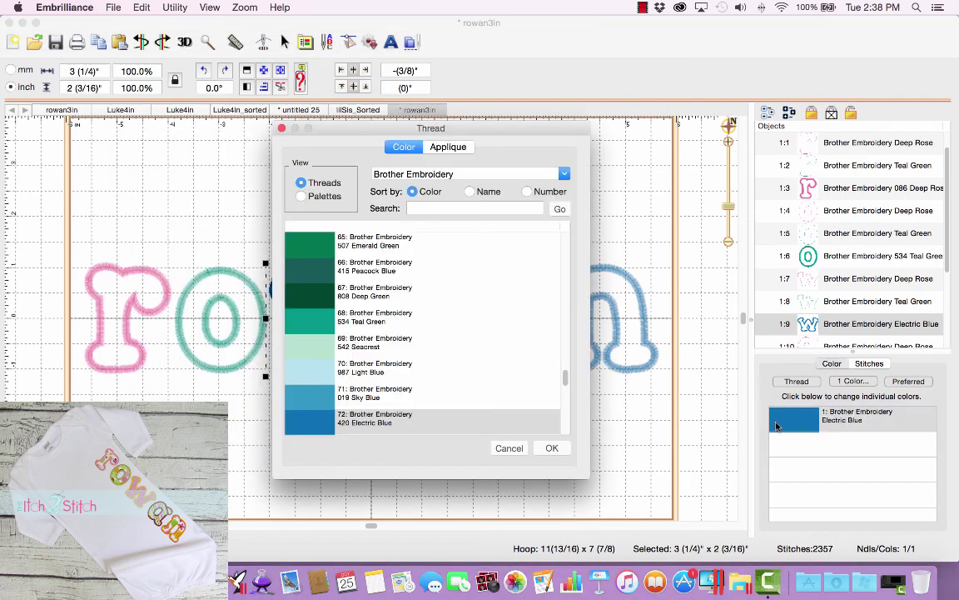
scroll(448, 356, up, 3)
scroll(448, 355, up, 2)
click(450, 345)
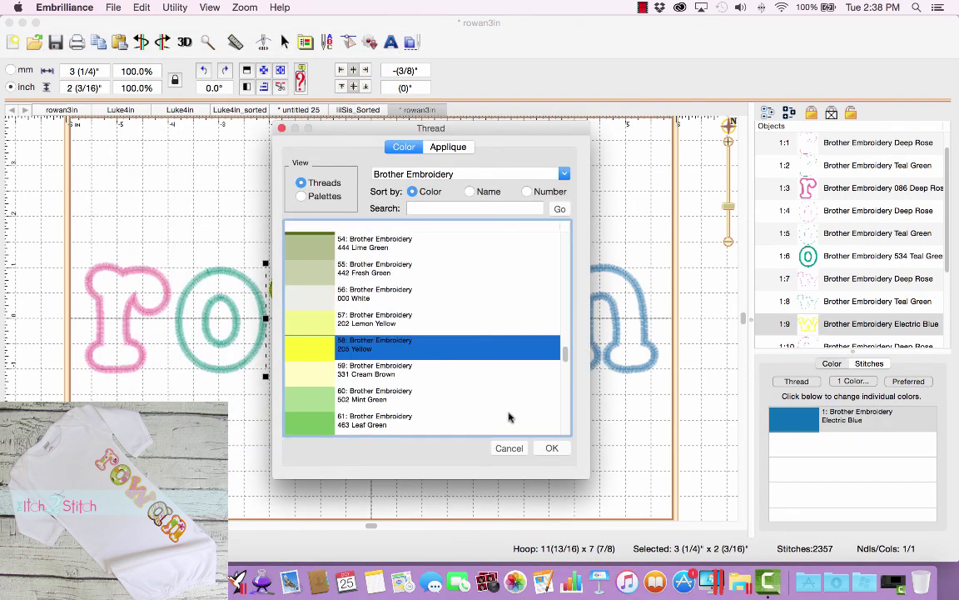
click(551, 447)
- Change layer 1:12, the "a" outline, to Brother Embroidery 184S Dark Highlight Cafe
scroll(871, 275, down, 5)
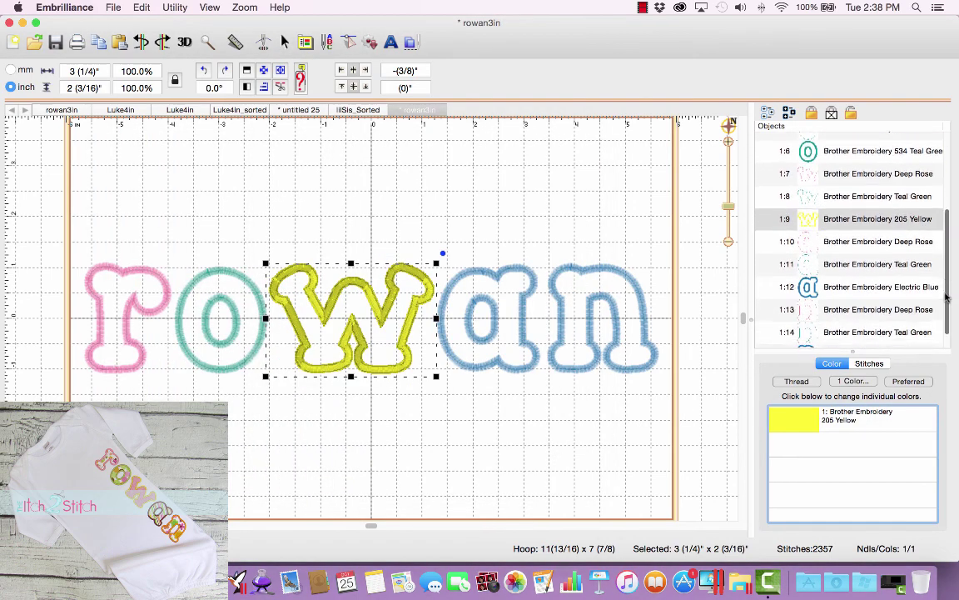
click(871, 283)
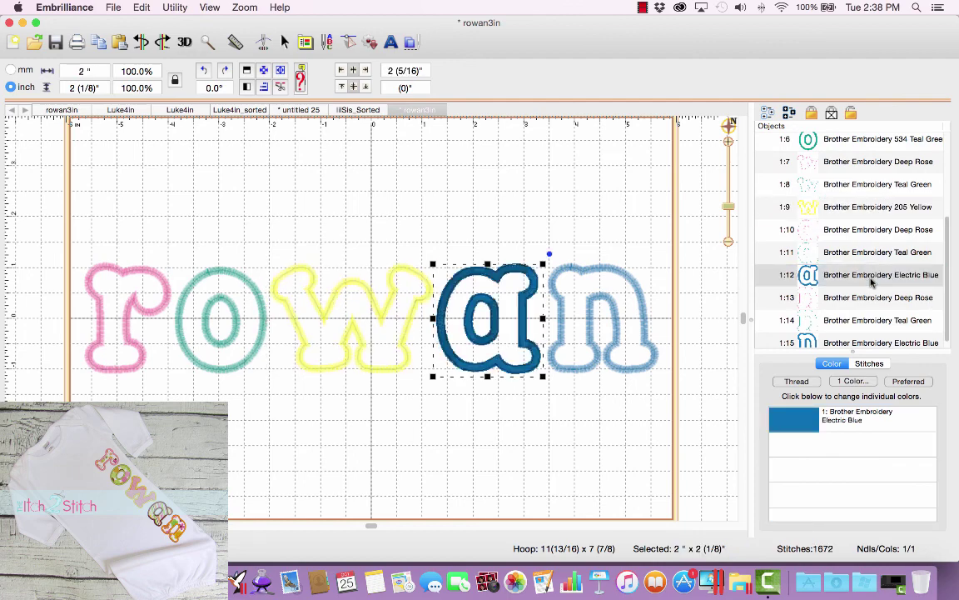
double_click(792, 419)
scroll(445, 358, up, 3)
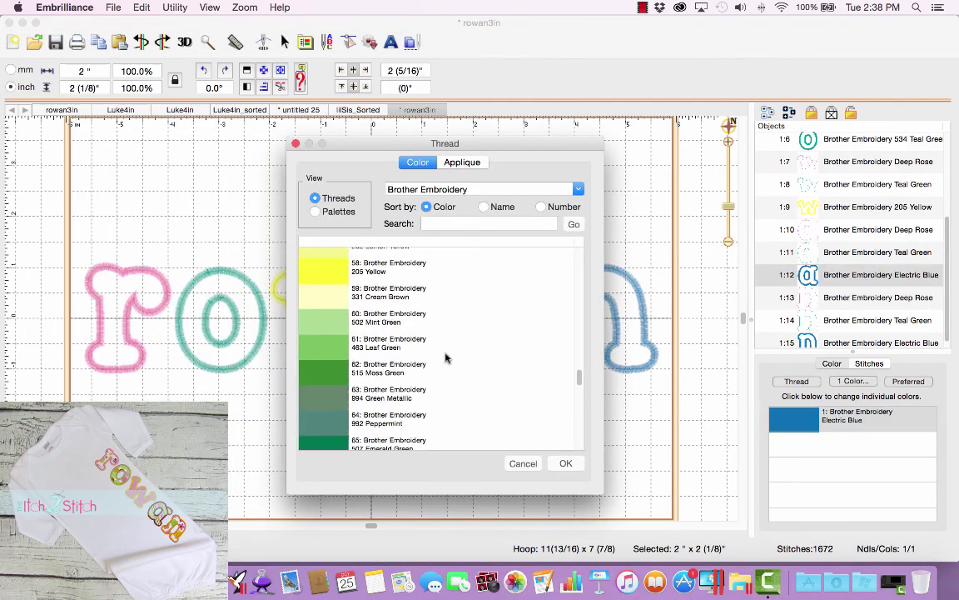
scroll(445, 358, up, 9)
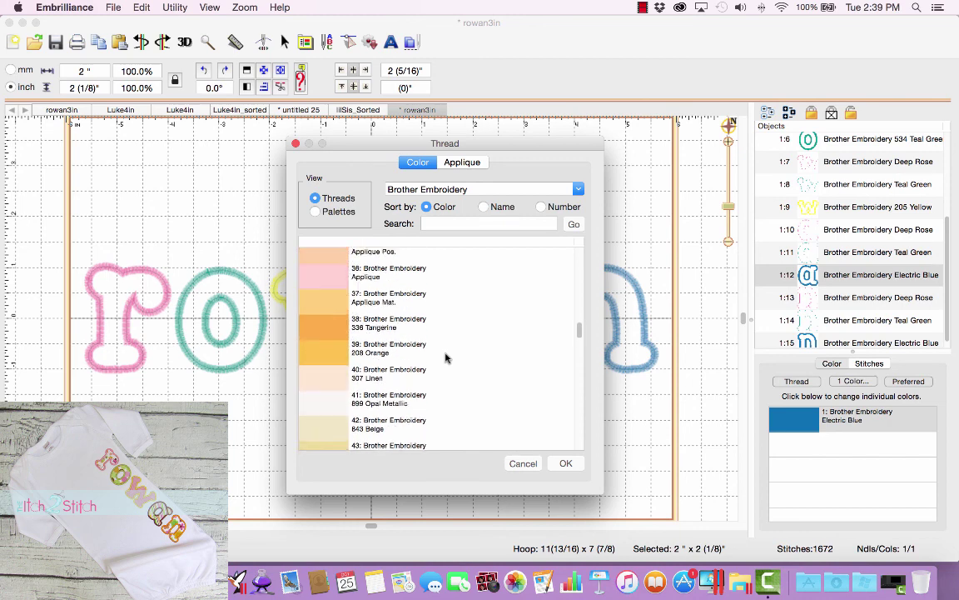
scroll(445, 358, up, 4)
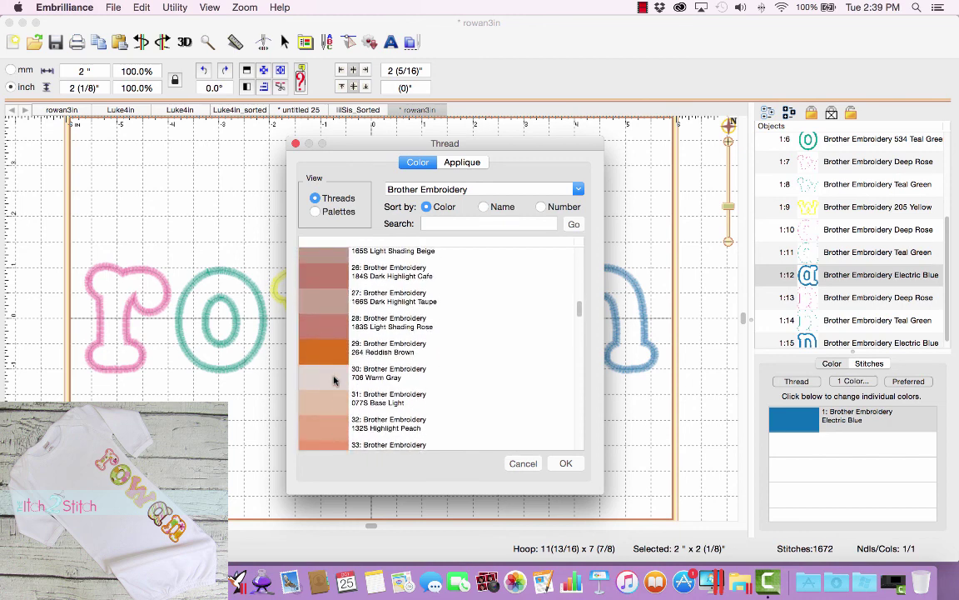
click(333, 282)
click(564, 462)
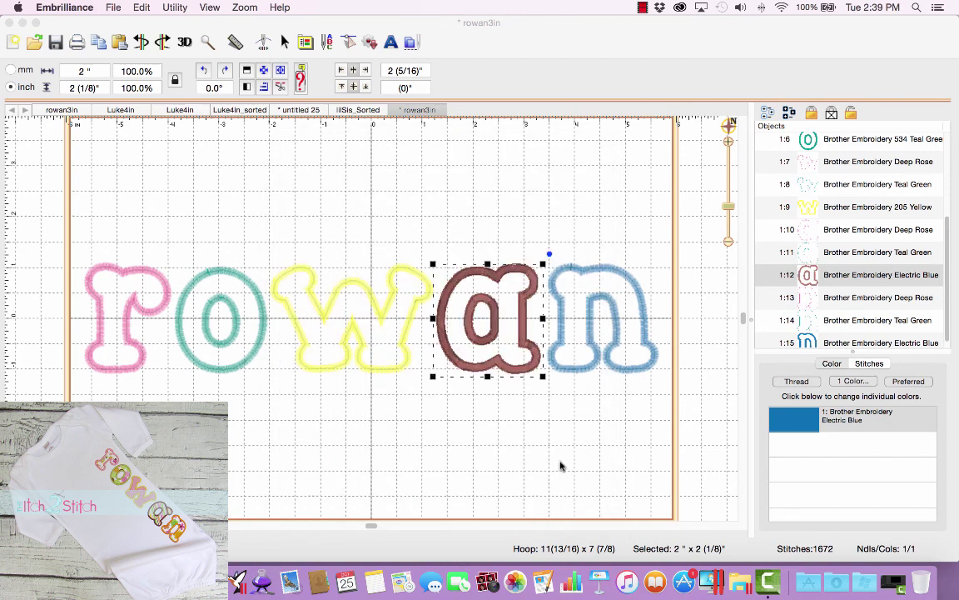
- Change layer 1:15, the "n" outline, to Brother Embroidery 336 Tangerine
click(836, 349)
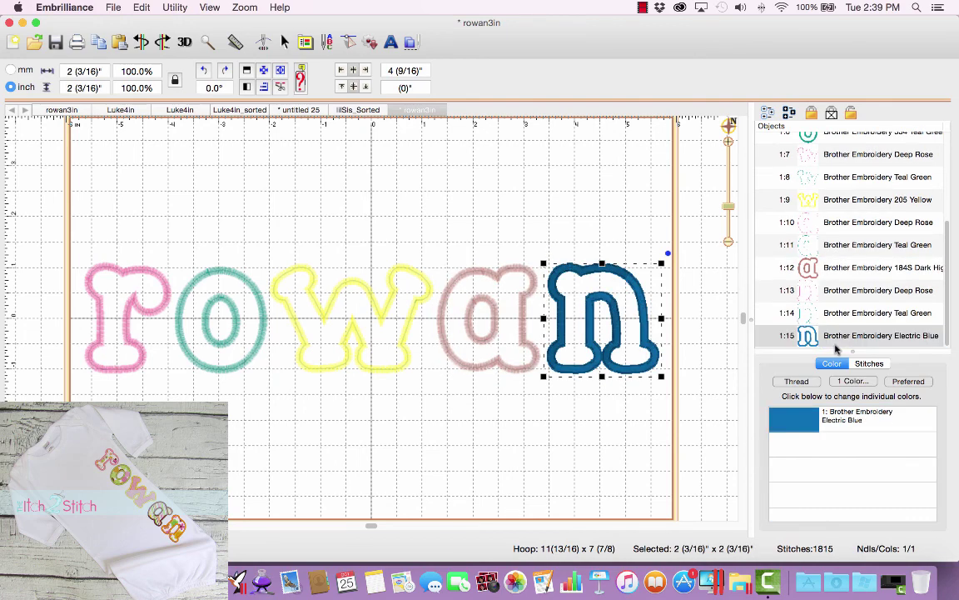
click(796, 381)
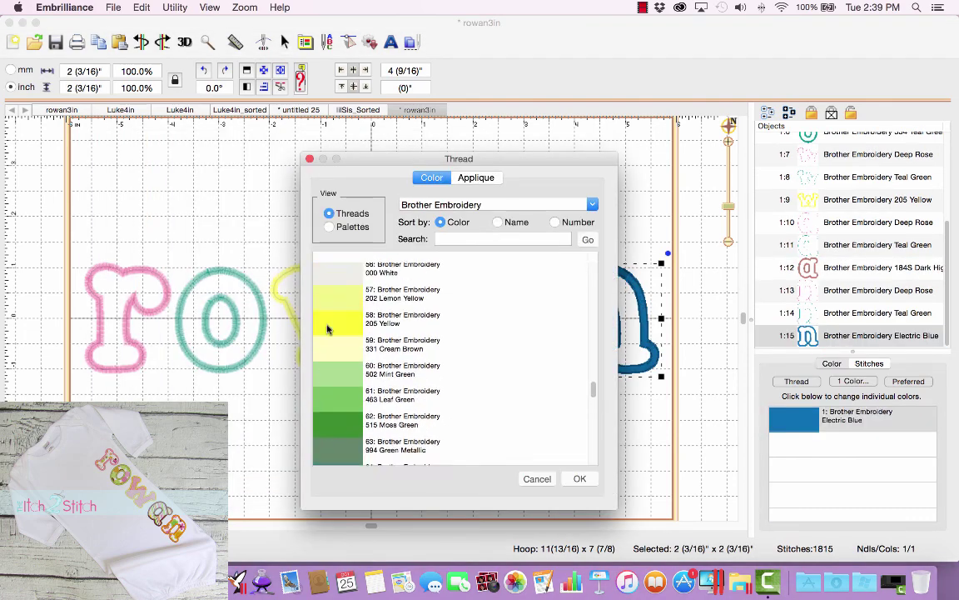
scroll(327, 329, up, 15)
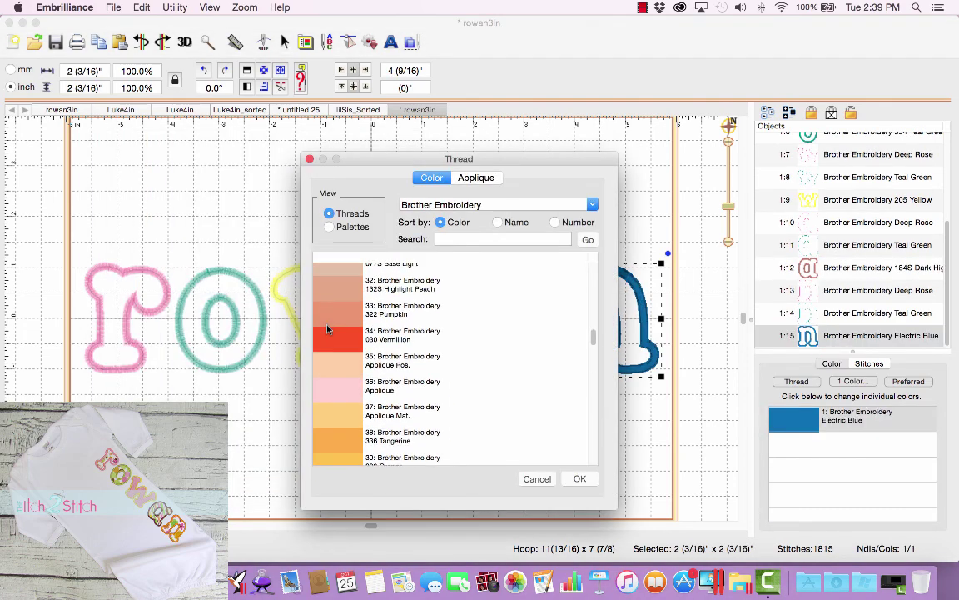
click(346, 435)
click(575, 479)
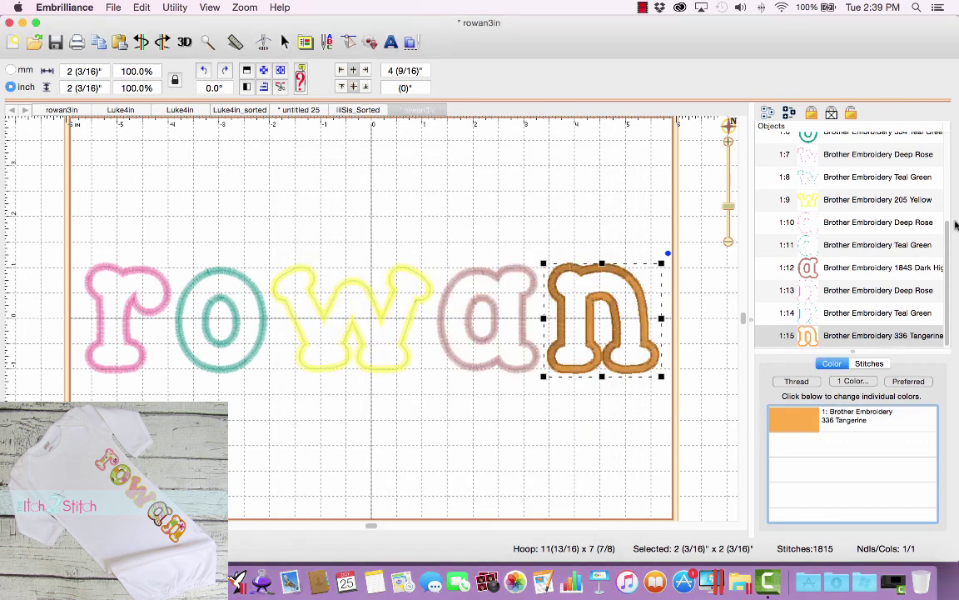
- Move the "a" outline layer down in the stitching order to directly before the "n" outline
drag(952, 239, 946, 114)
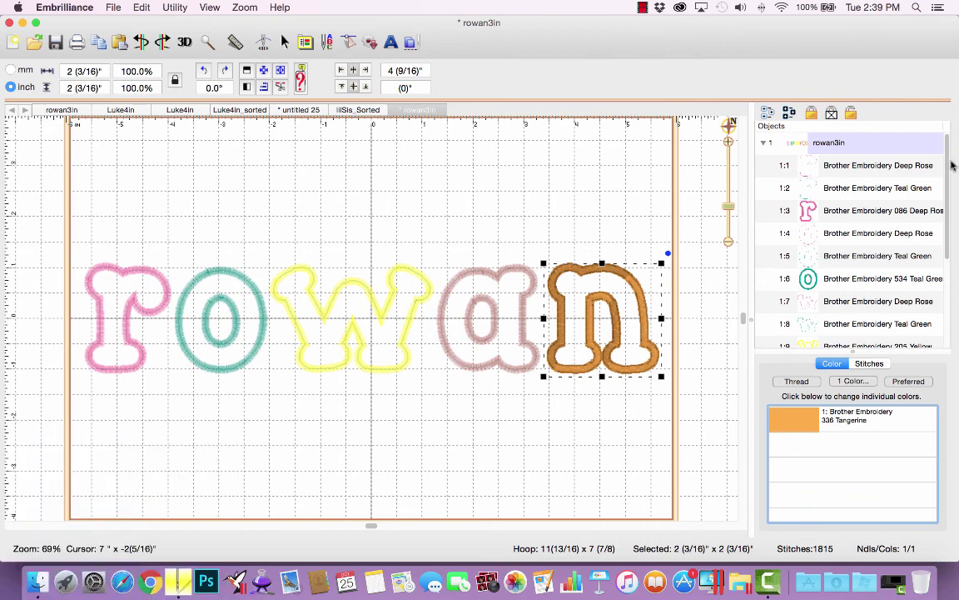
drag(946, 114, 946, 277)
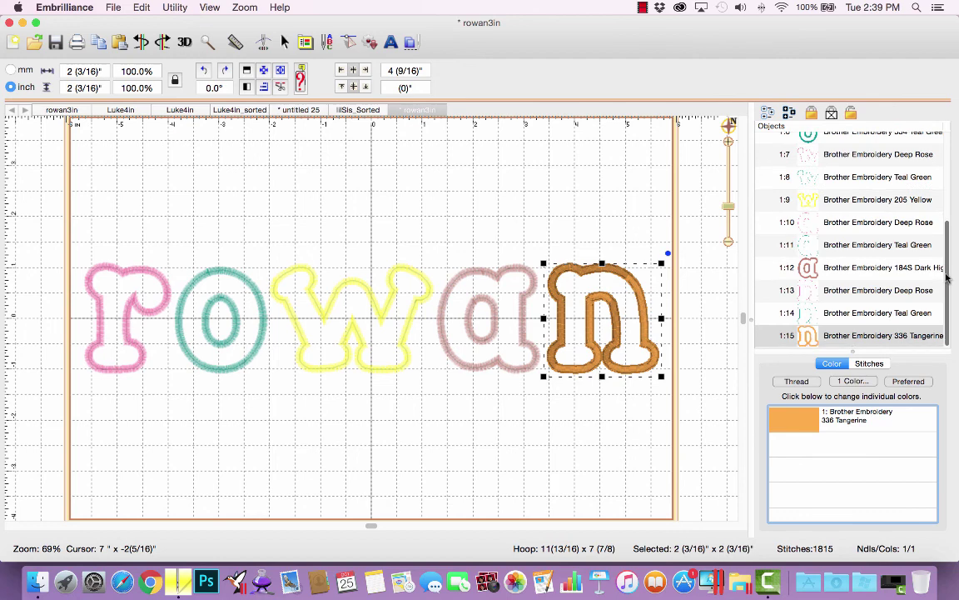
click(872, 272)
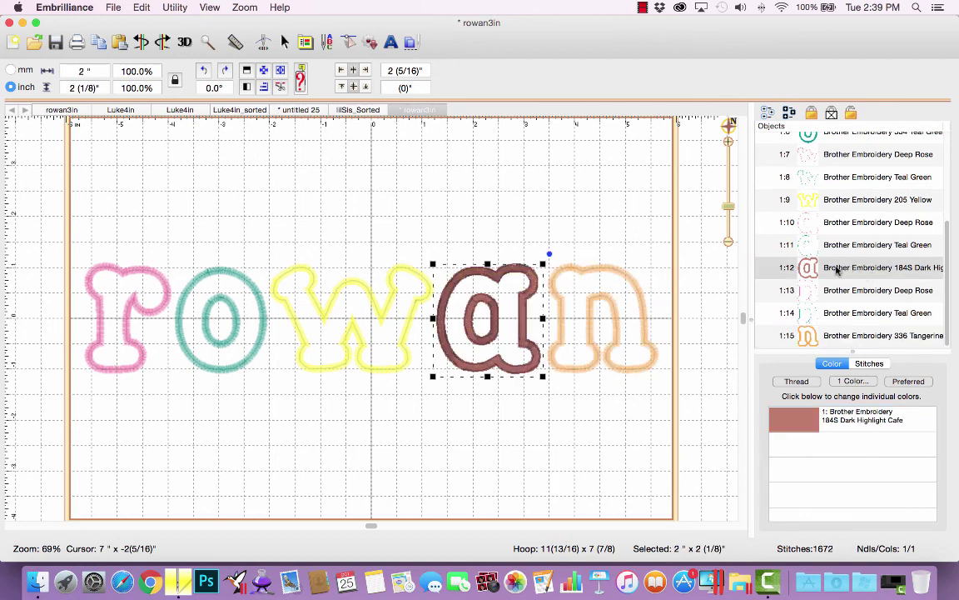
drag(837, 268, 840, 327)
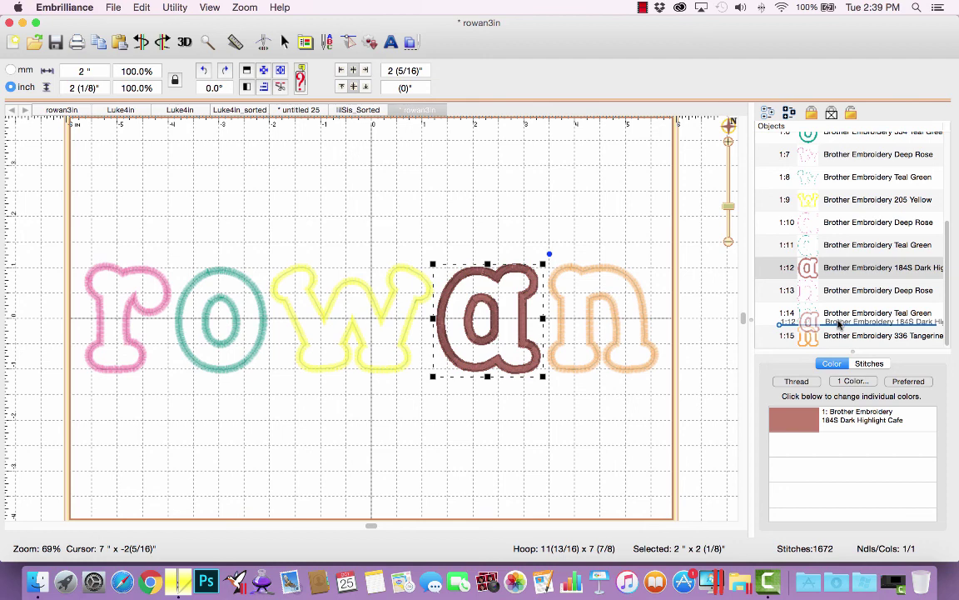
drag(839, 324, 839, 323)
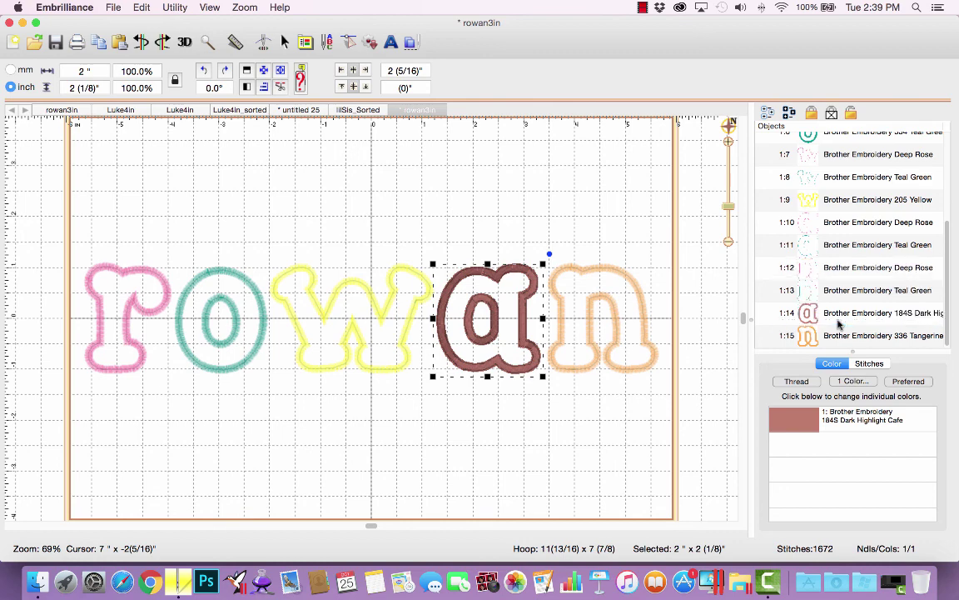
- Move the "w", "o" and "r" outline layers down in turn, each directly before the following letter's outline
drag(848, 200, 851, 297)
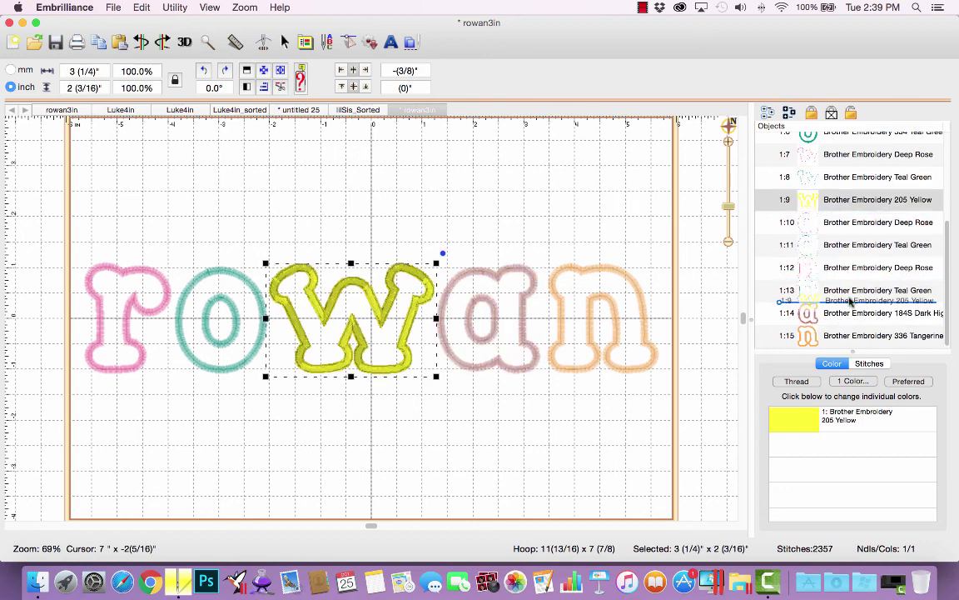
drag(851, 141, 856, 286)
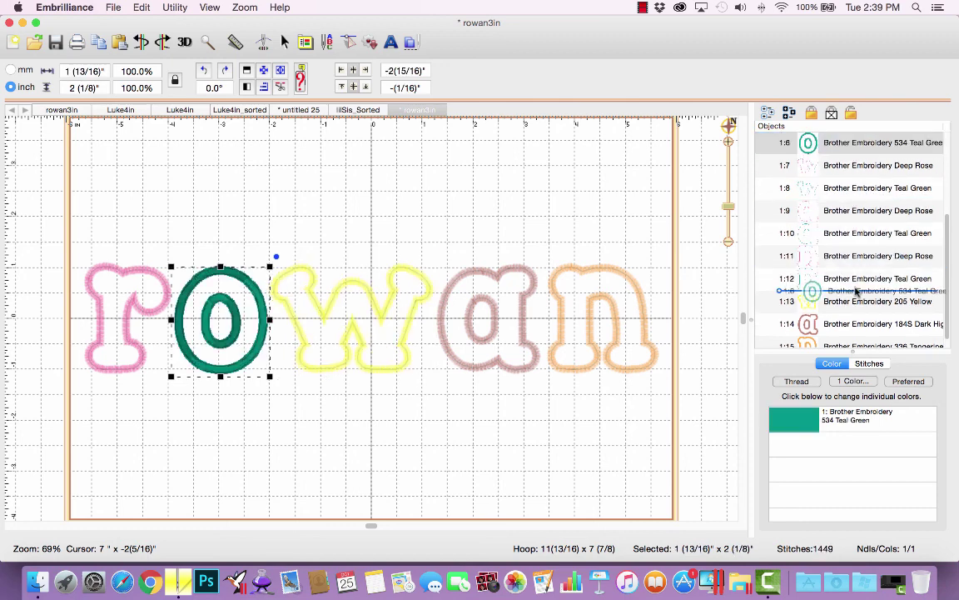
scroll(796, 214, up, 3)
drag(854, 152, 863, 337)
- Examine the reordered layers of rowan3in one by one from 1:1 to 1:6
scroll(862, 300, up, 5)
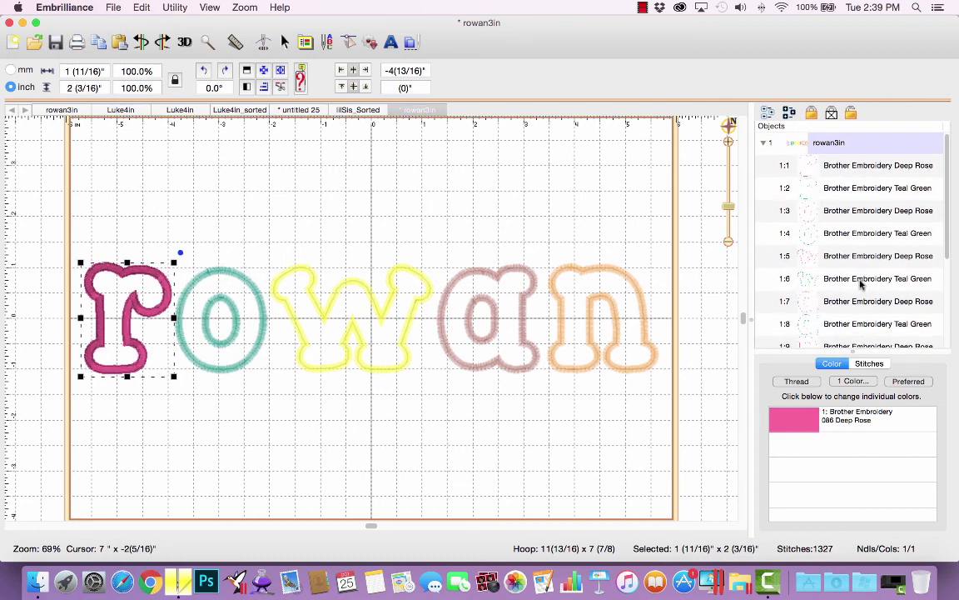
click(841, 167)
click(840, 191)
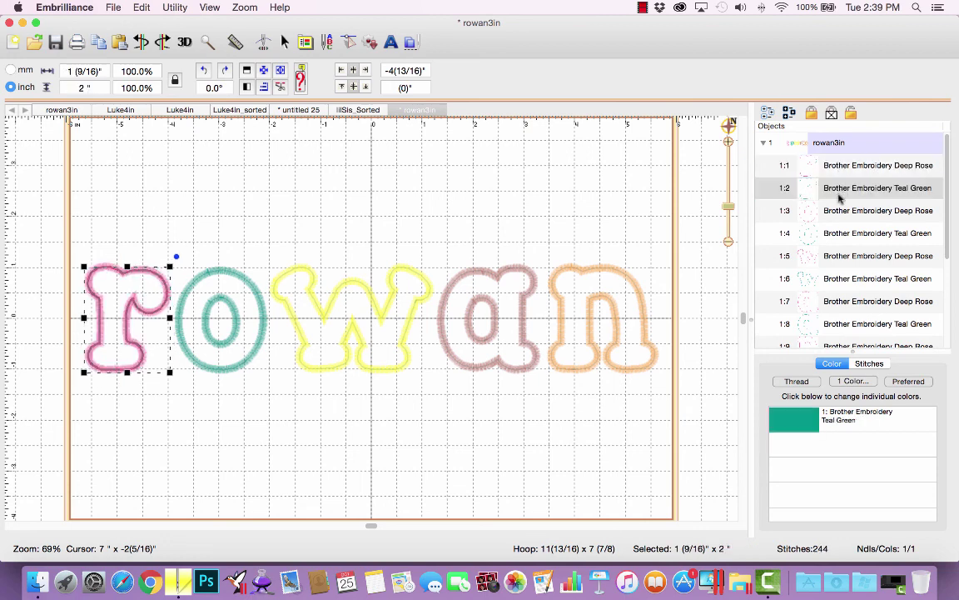
click(841, 209)
click(841, 233)
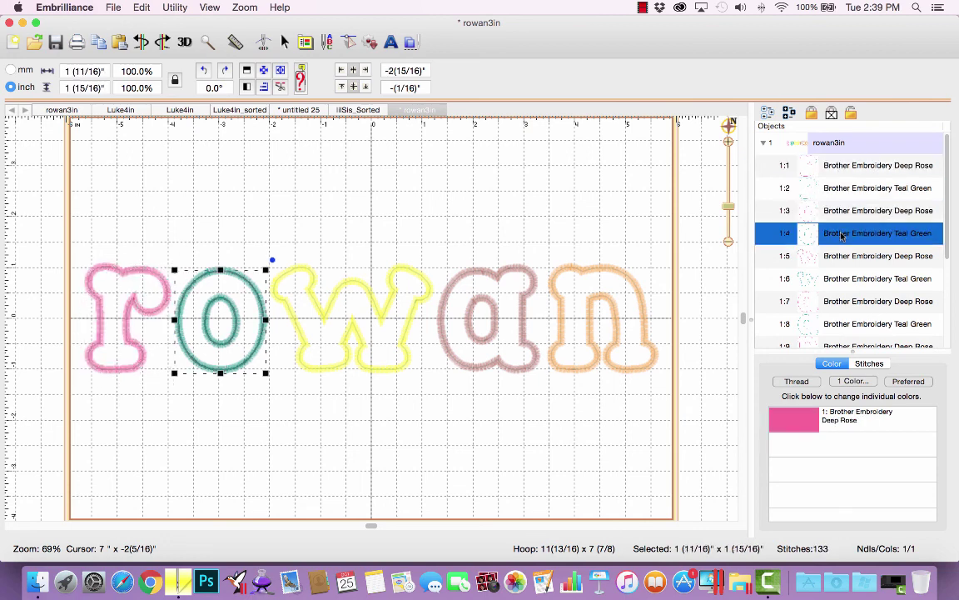
click(841, 258)
click(843, 278)
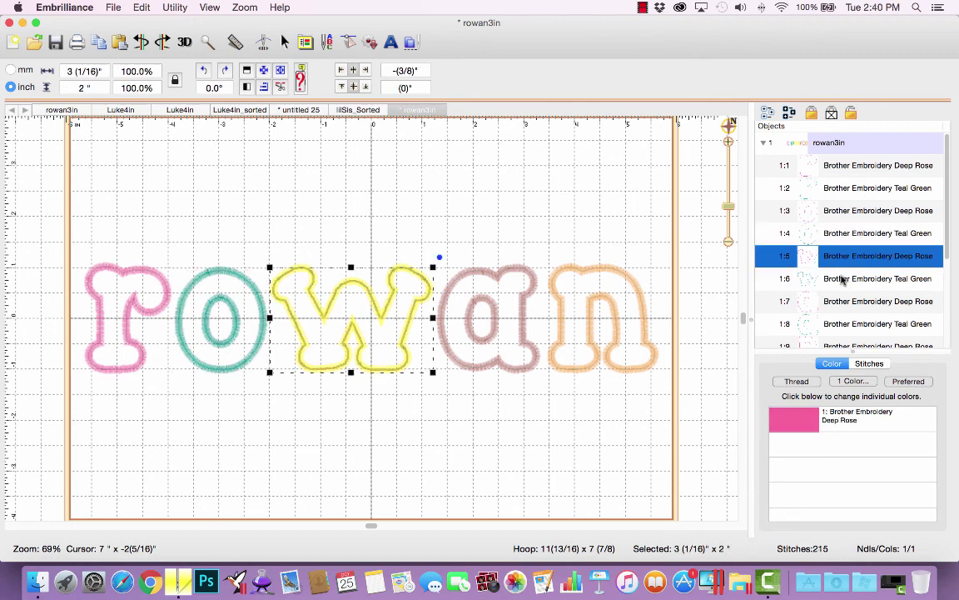
- Run the stitch simulation of rowan3in through to the end at varying speeds, then close the simulator
click(263, 42)
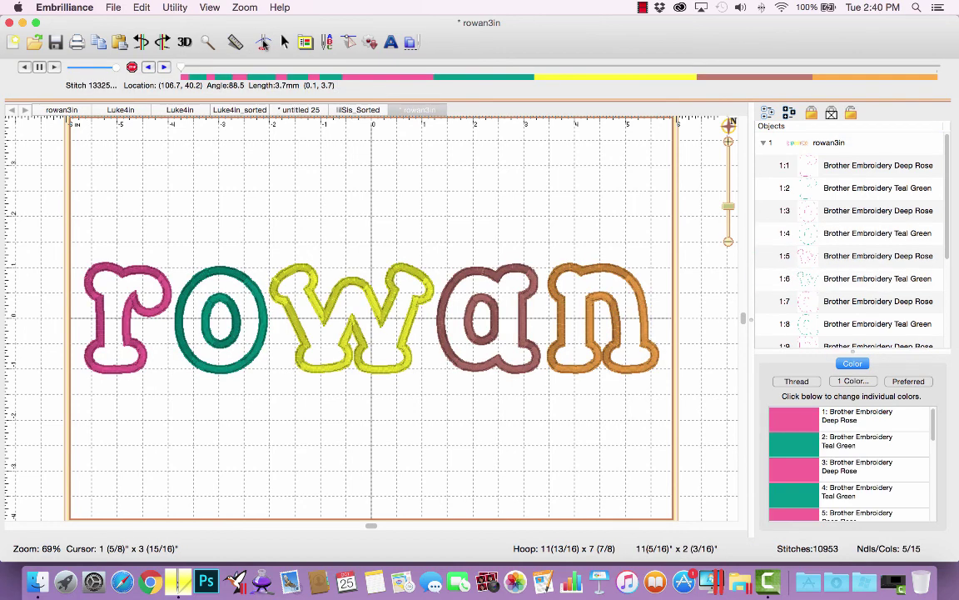
click(54, 66)
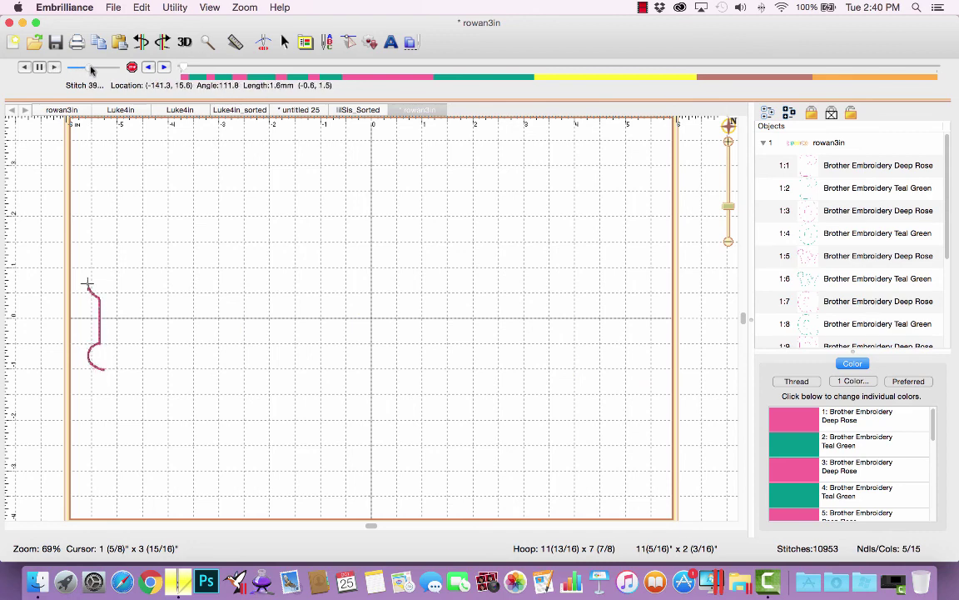
mouse_move(91, 70)
mouse_down()
mouse_move(105, 69)
mouse_move(97, 70)
mouse_up()
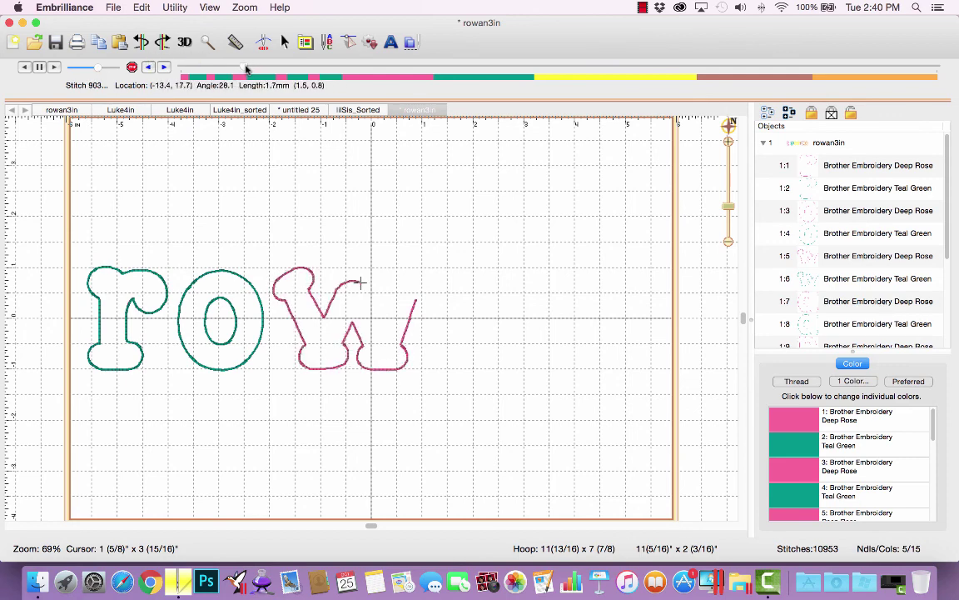
drag(257, 71, 349, 79)
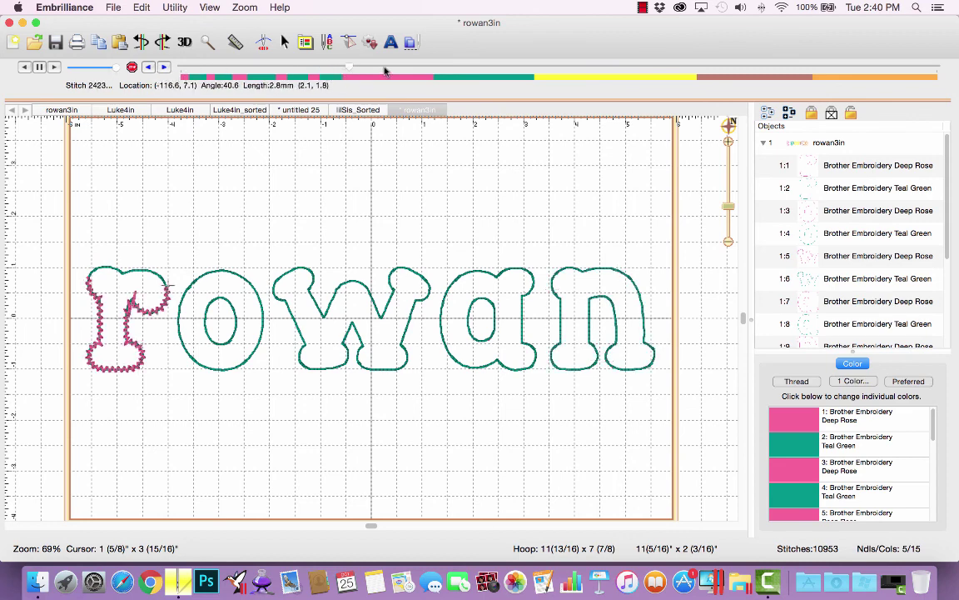
click(55, 67)
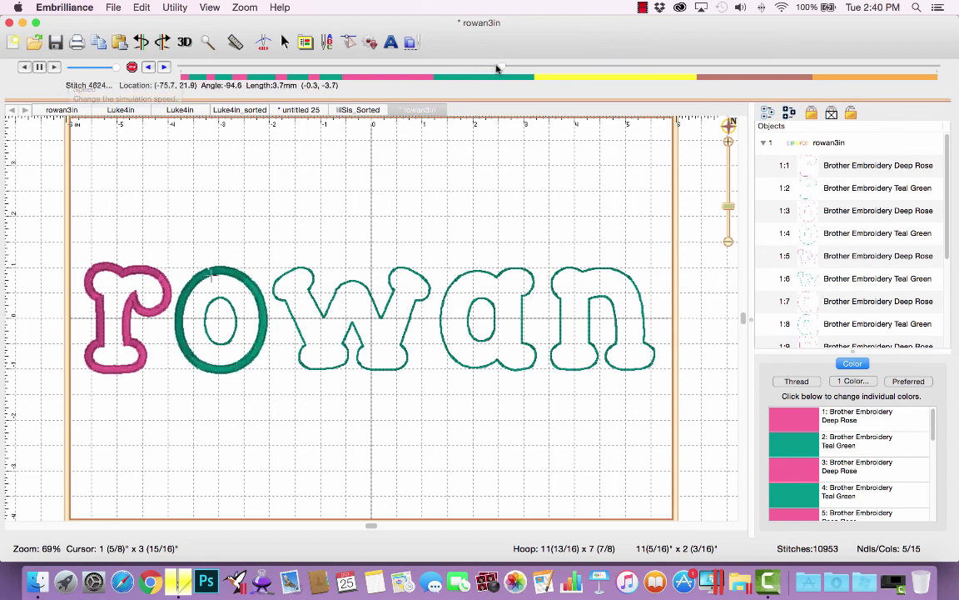
drag(535, 67, 956, 77)
click(263, 43)
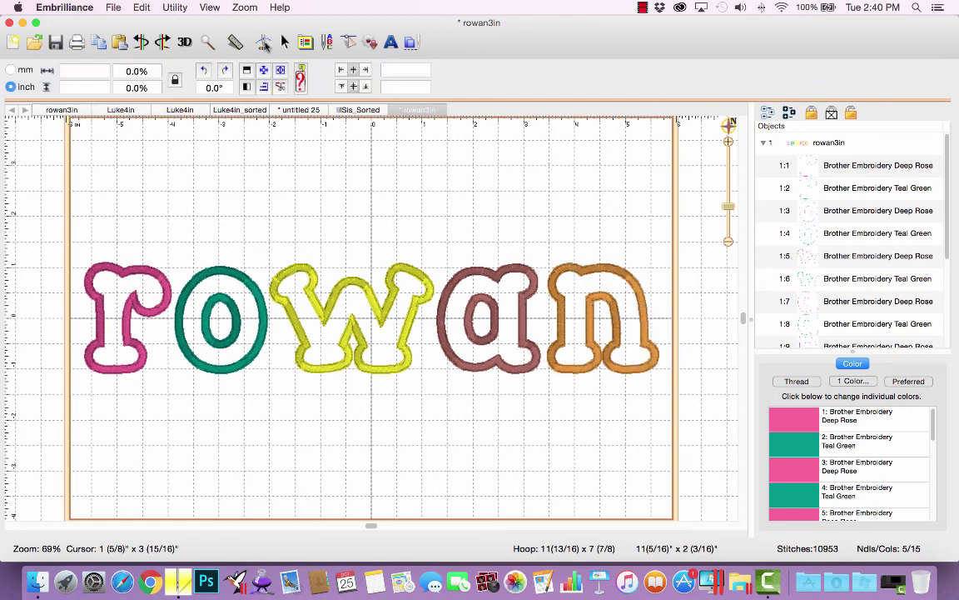
- Create a new design with a lettering object and set its text to RAMS
click(15, 44)
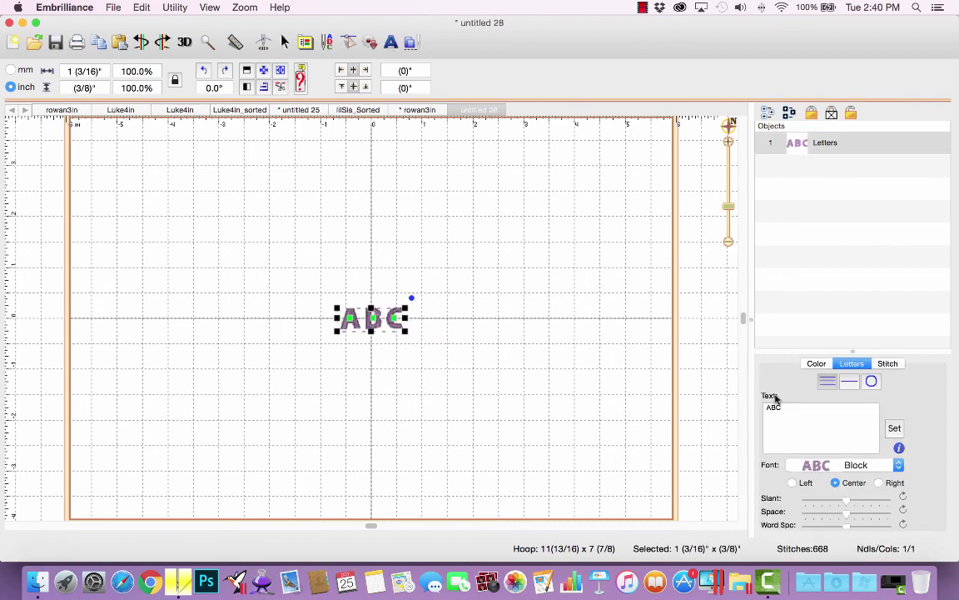
drag(792, 404, 753, 408)
text(RAMS)
click(894, 427)
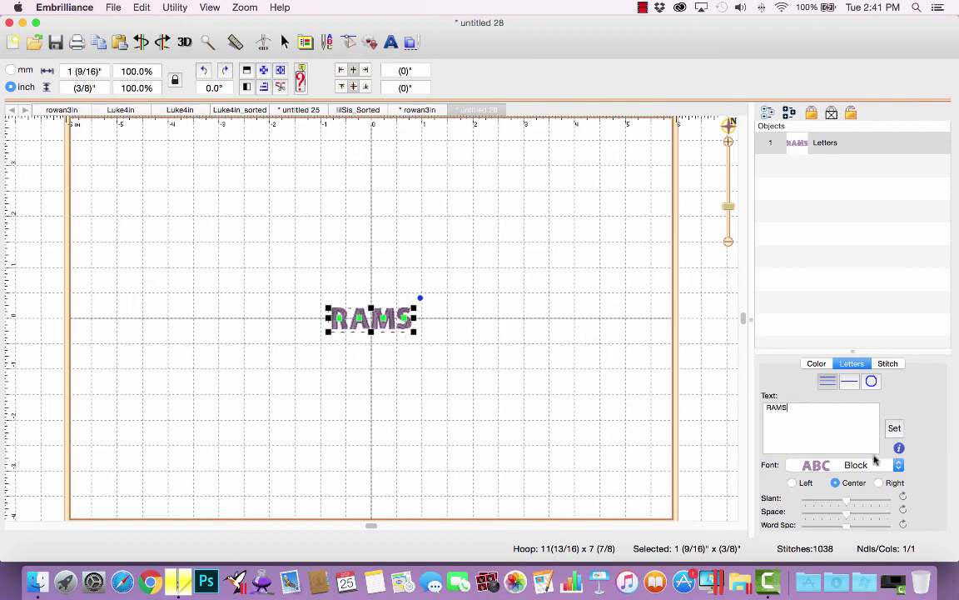
- Set the RAMS lettering's font to I2SCloserToFreeApp 3in
click(872, 465)
text(i2sco)
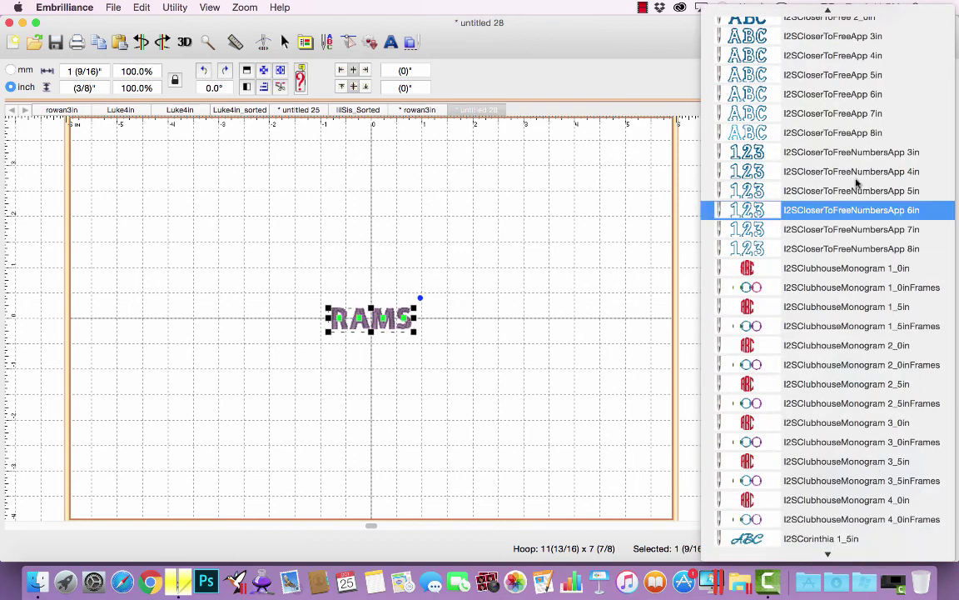
click(858, 55)
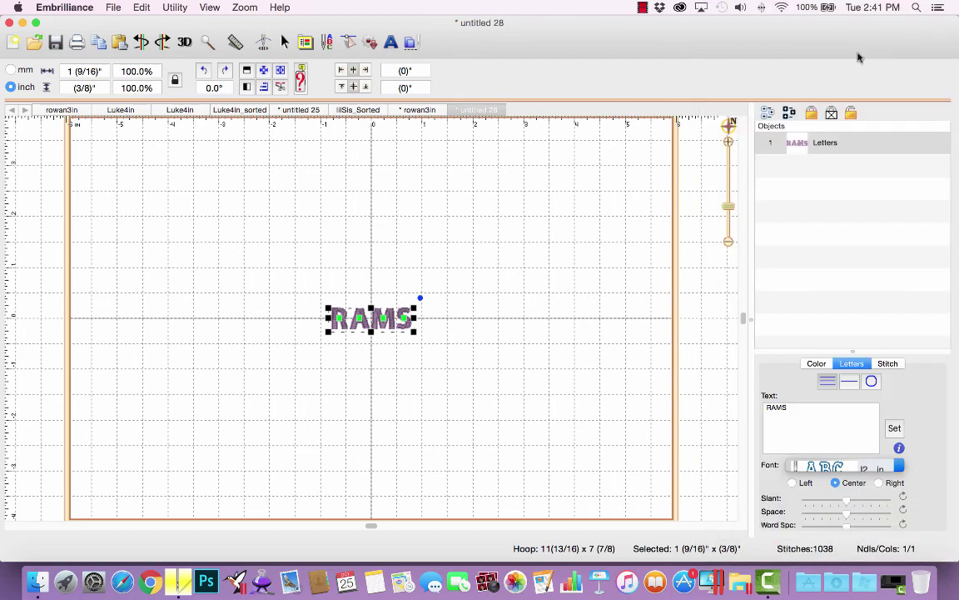
click(858, 465)
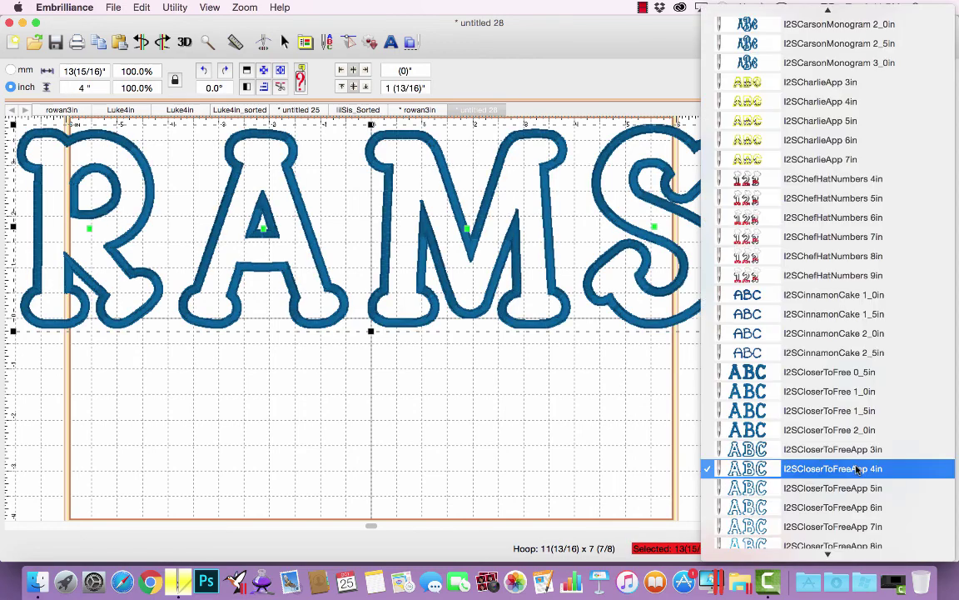
click(853, 447)
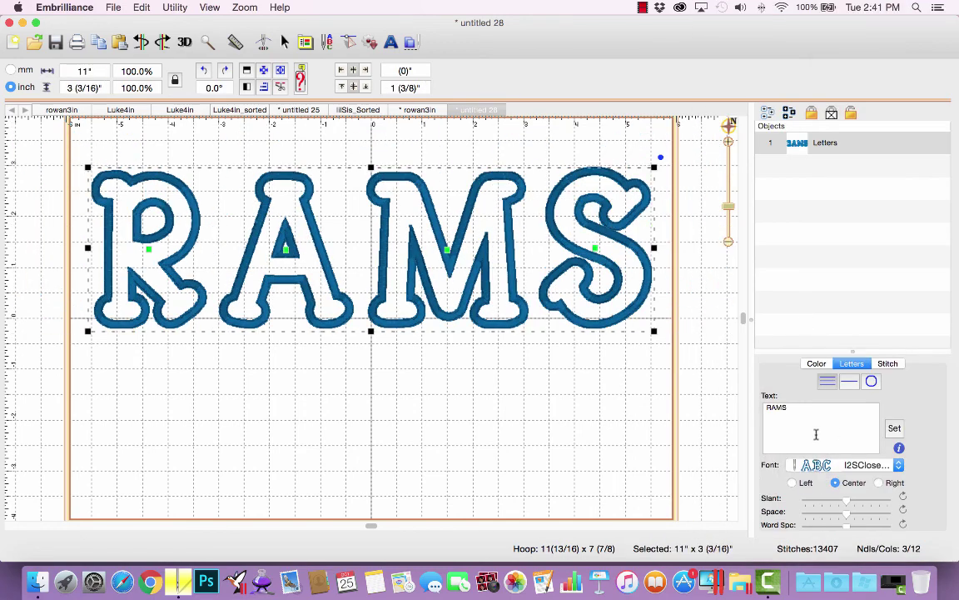
- Tighten the letter spacing of RAMS slightly and center the design in the hoop
click(844, 514)
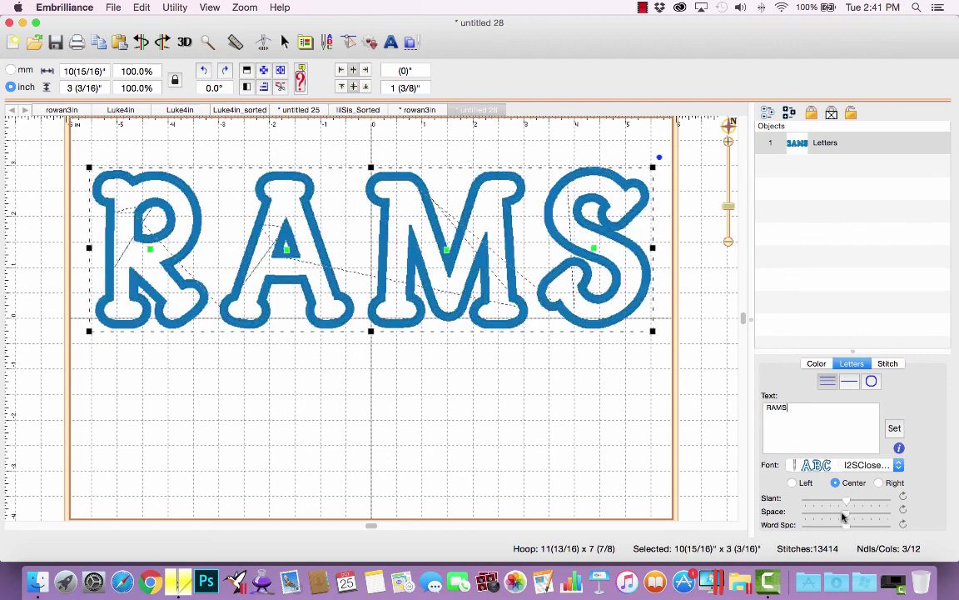
click(247, 70)
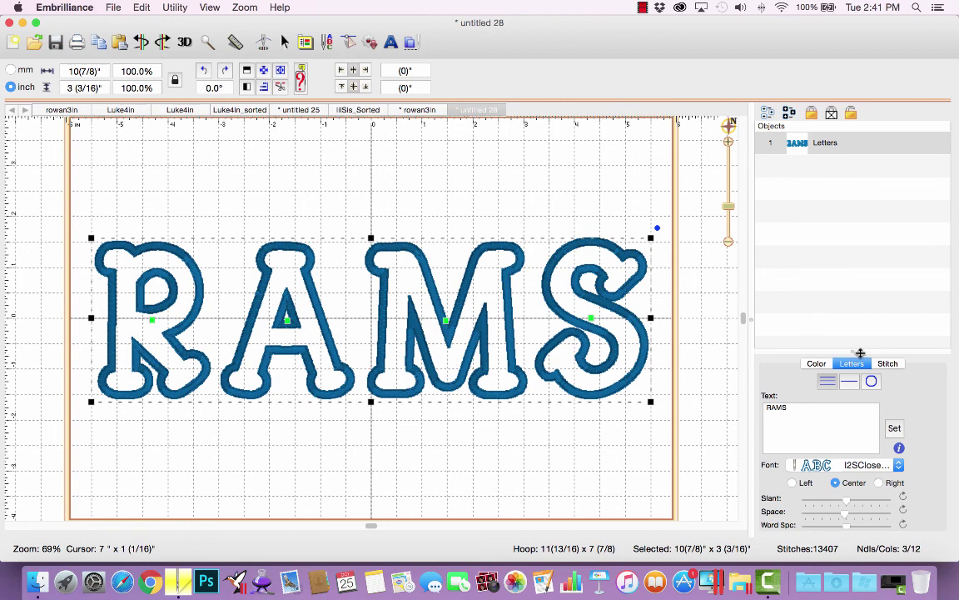
- Change the satin outline of the letter A, color 6, to Brother Embroidery 205 Yellow
drag(852, 351, 839, 170)
click(820, 183)
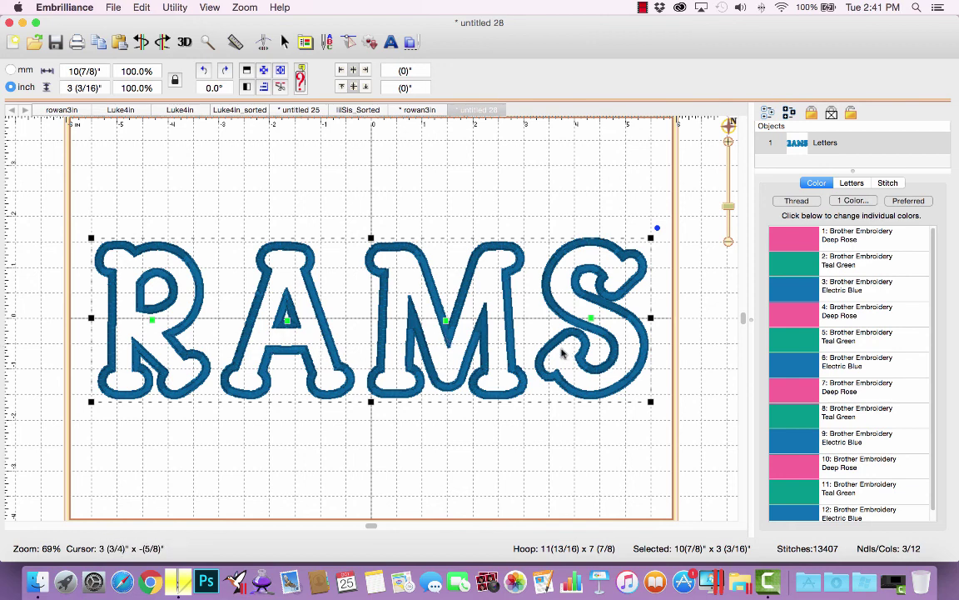
click(798, 371)
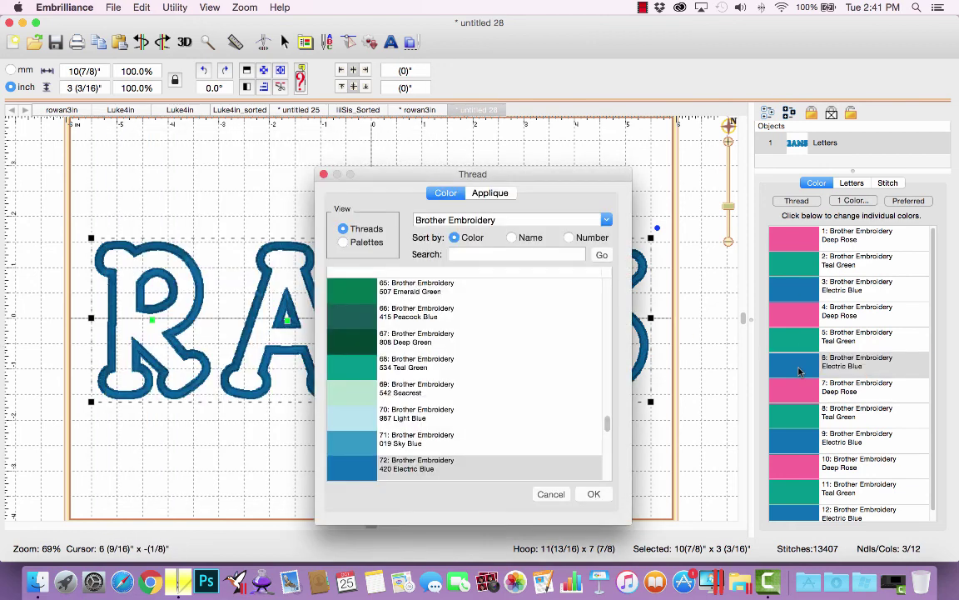
scroll(560, 379, up, 3)
scroll(560, 378, up, 2)
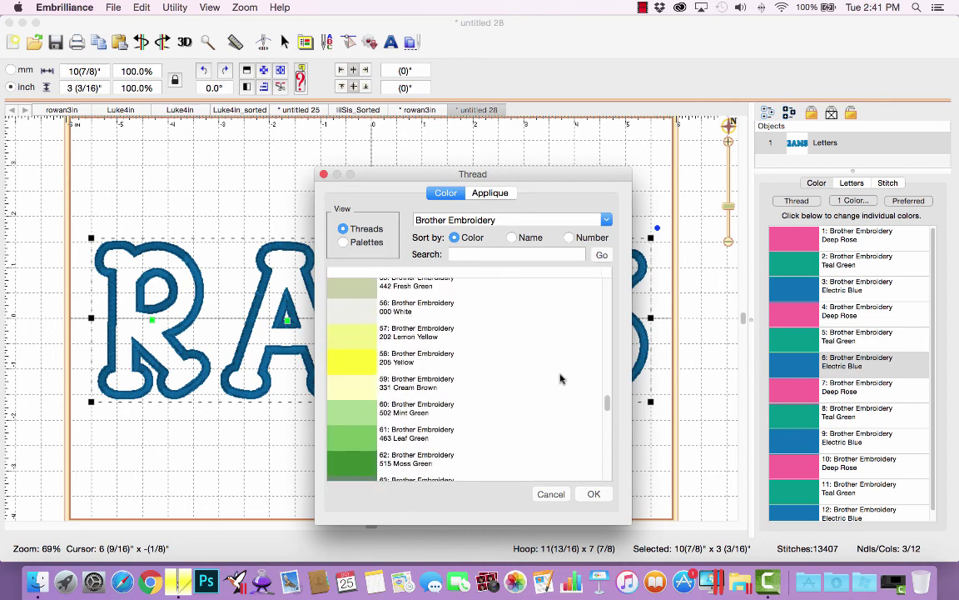
click(402, 358)
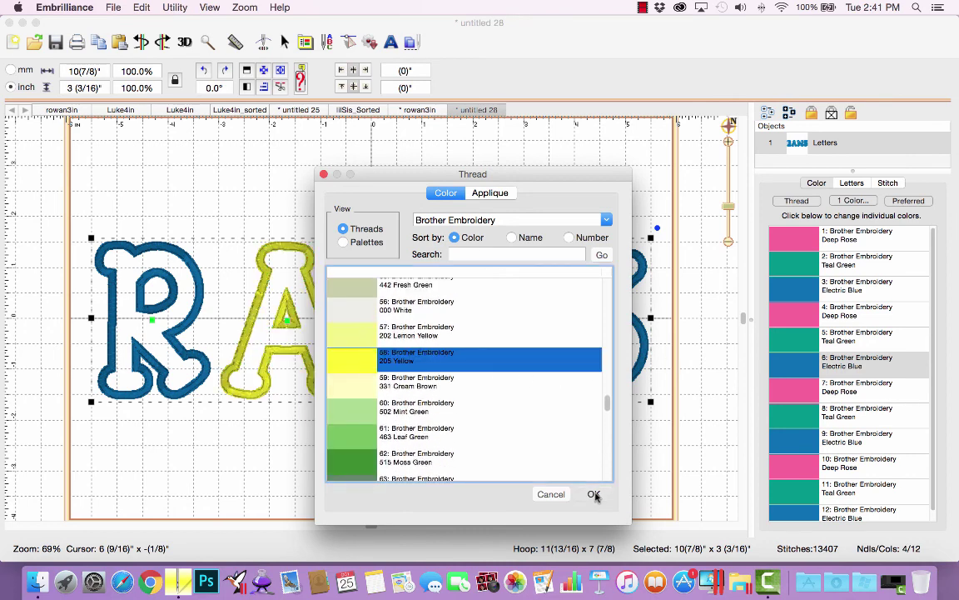
click(594, 496)
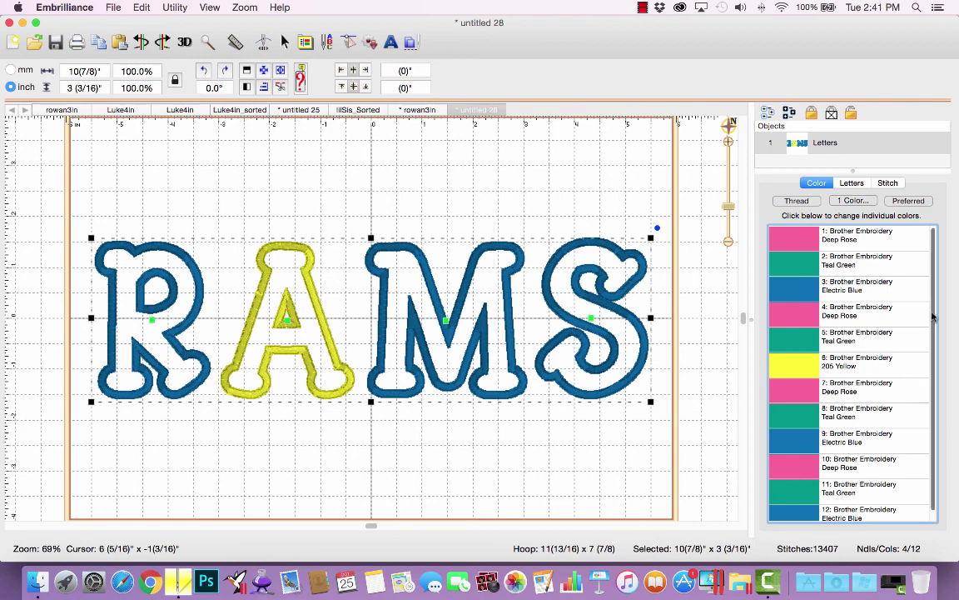
- Change the satin outline of the letter S, color 12, to Brother Embroidery 205 Yellow
scroll(841, 287, down, 1)
click(788, 511)
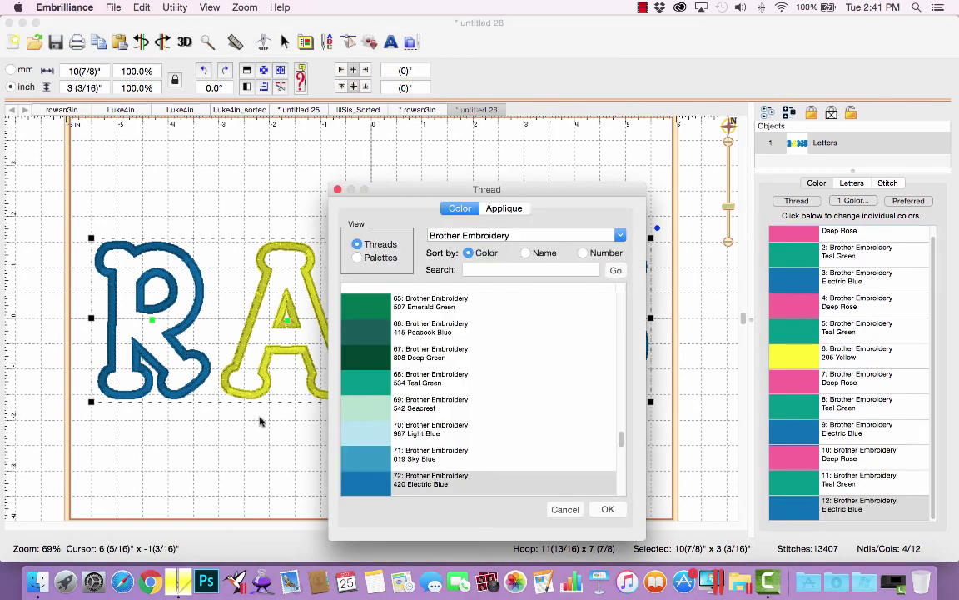
scroll(430, 441, up, 4)
scroll(430, 441, up, 1)
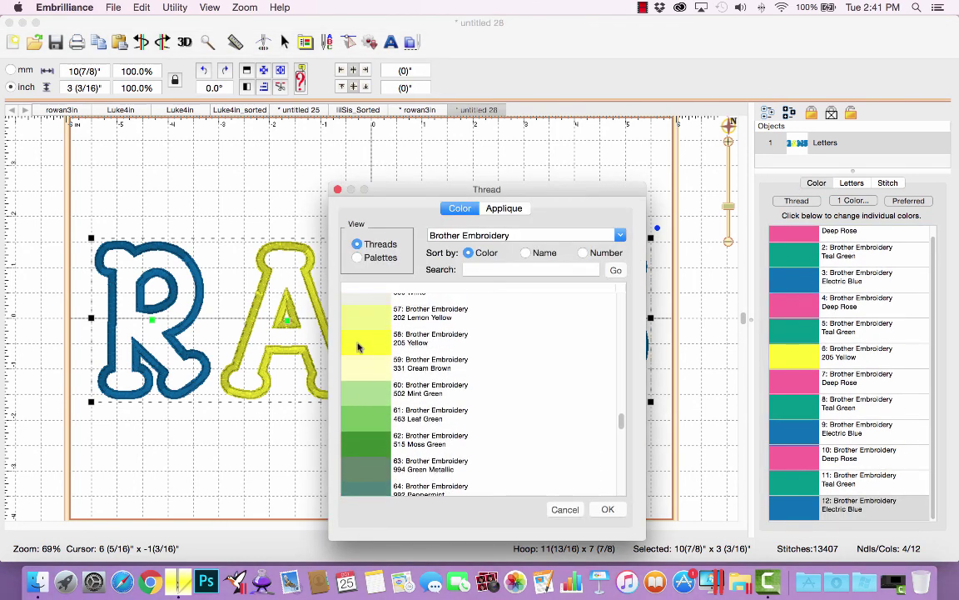
click(433, 337)
click(608, 508)
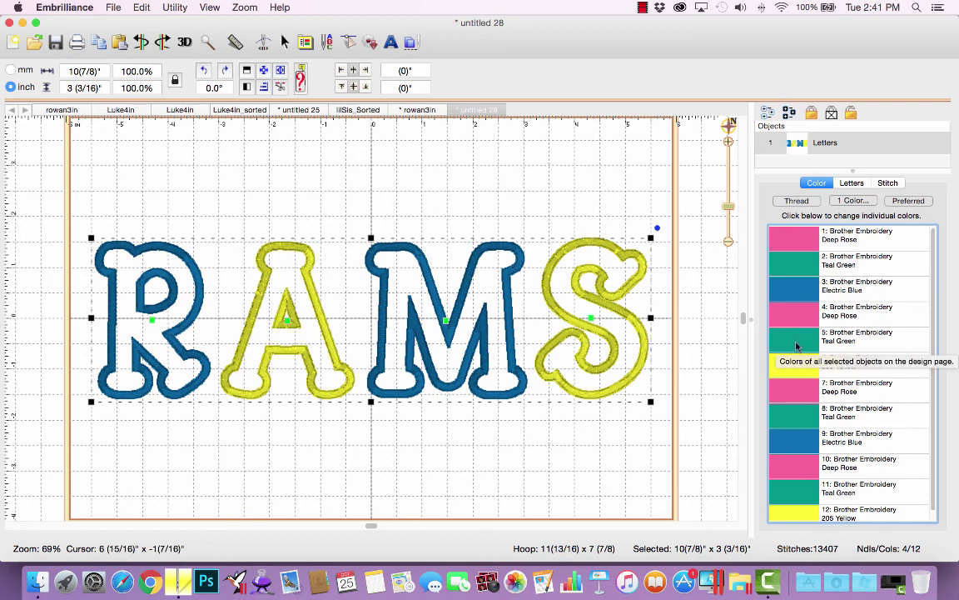
- Change the letter A's first two layers, colors 4 and 5, to 807 Carmine and 507 Emerald Green
double_click(796, 315)
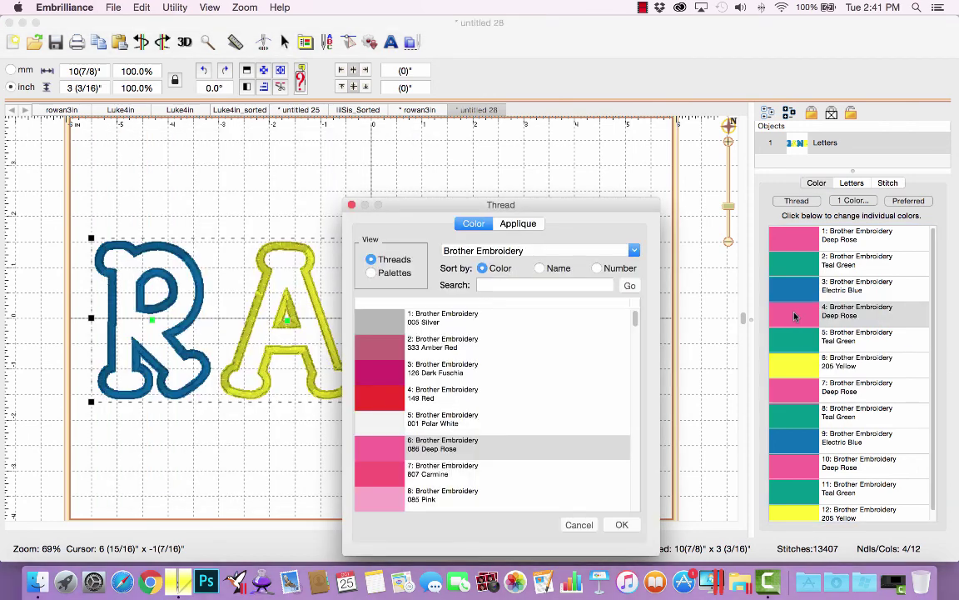
click(388, 481)
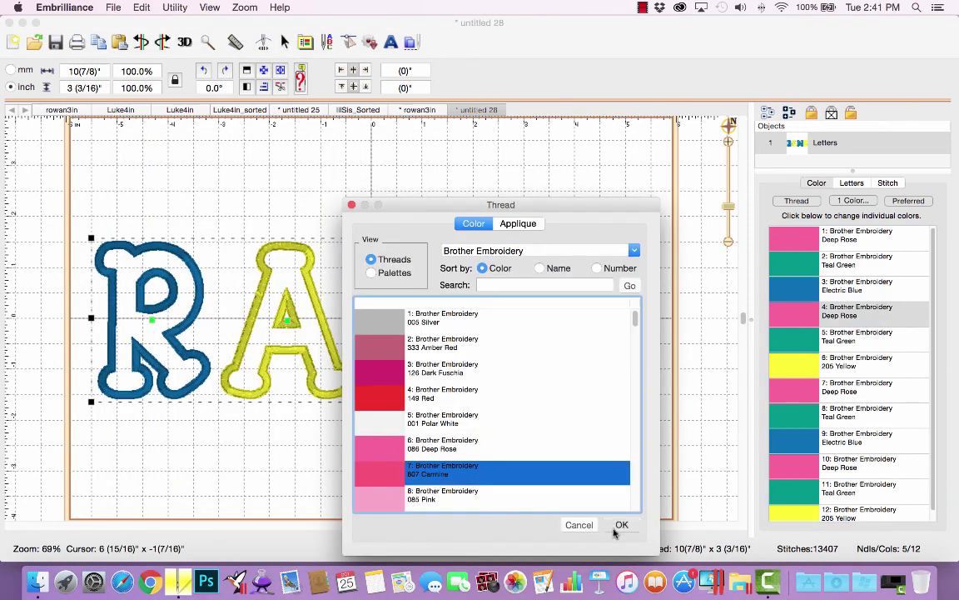
click(622, 525)
double_click(797, 336)
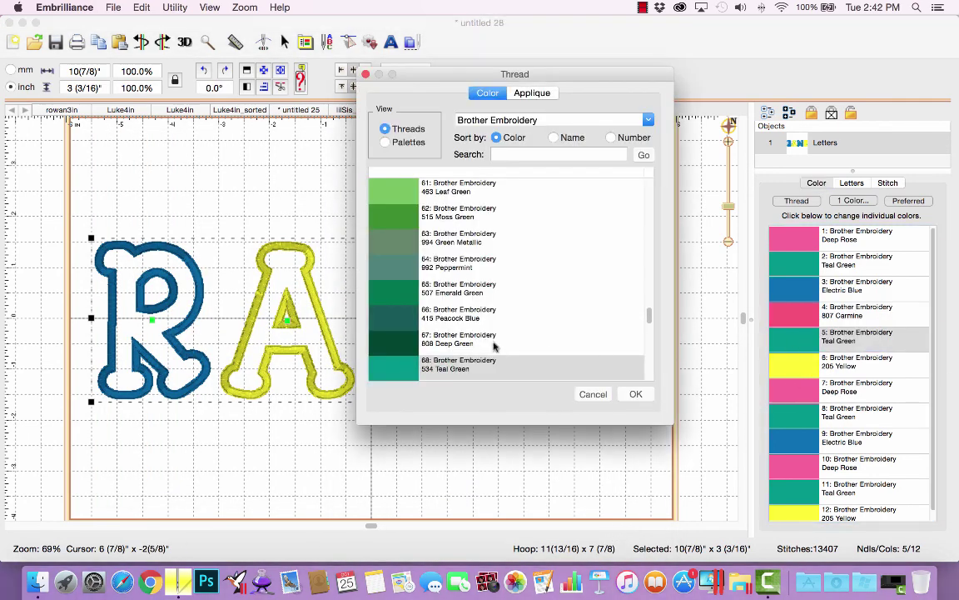
click(499, 290)
click(634, 395)
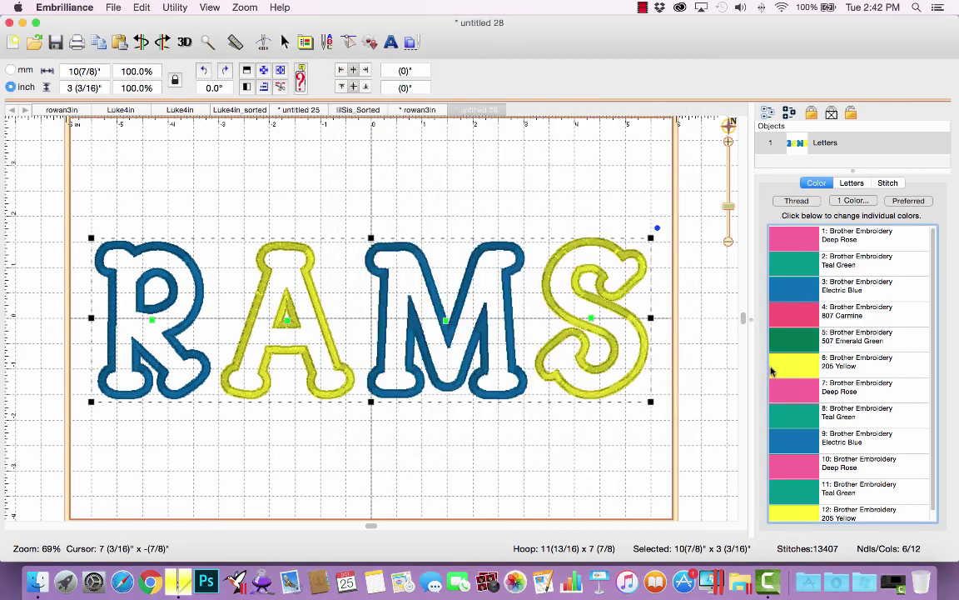
- Change the letter S's first two layers, colors 10 and 11, to 807 Carmine and 507 Emerald Green
double_click(800, 471)
click(408, 356)
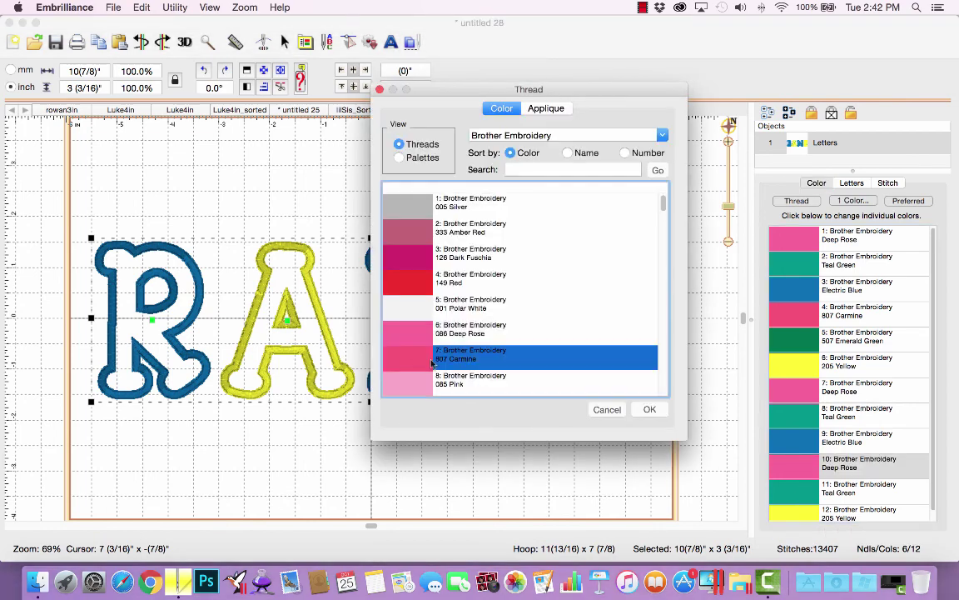
click(650, 410)
double_click(799, 489)
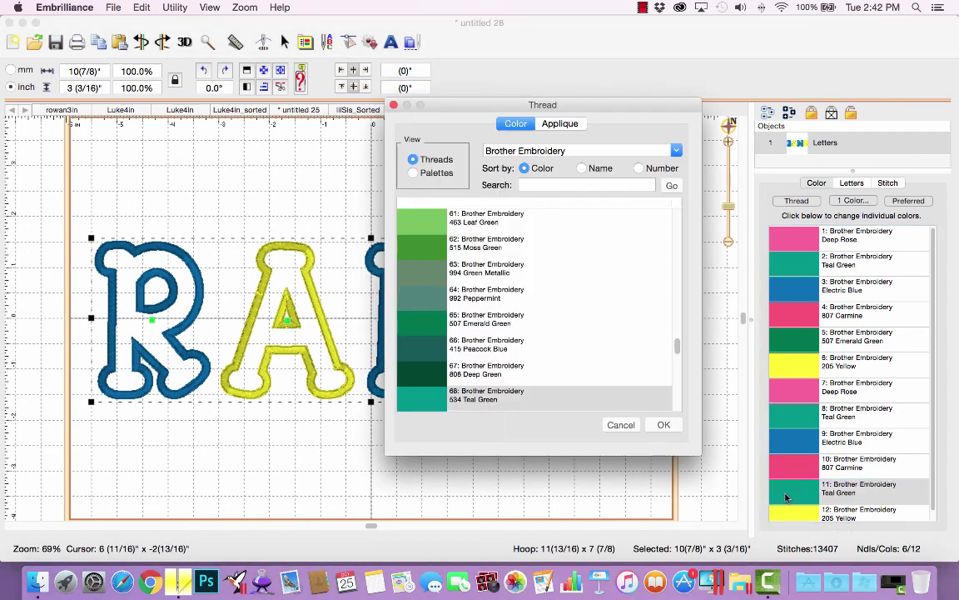
click(416, 329)
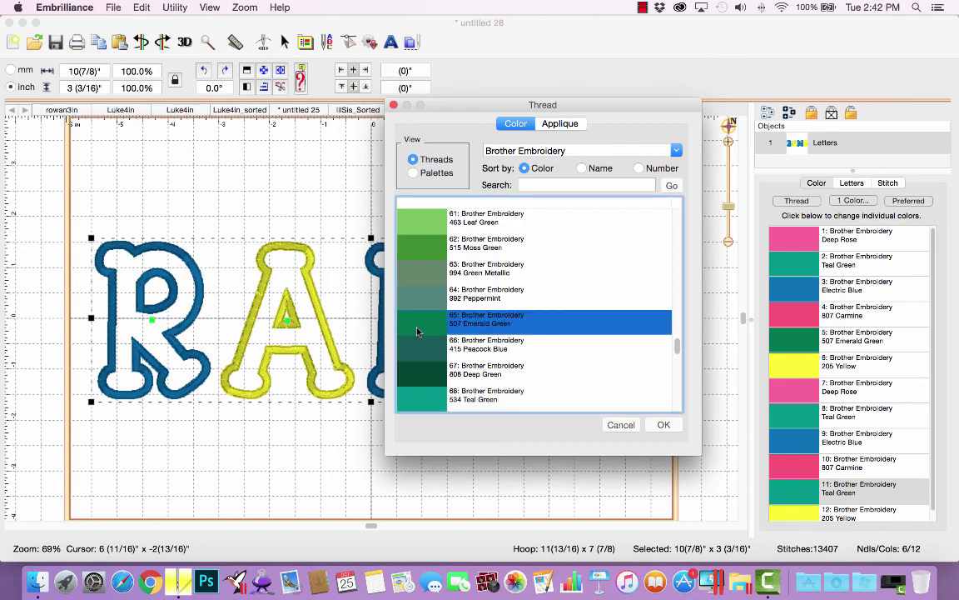
click(667, 425)
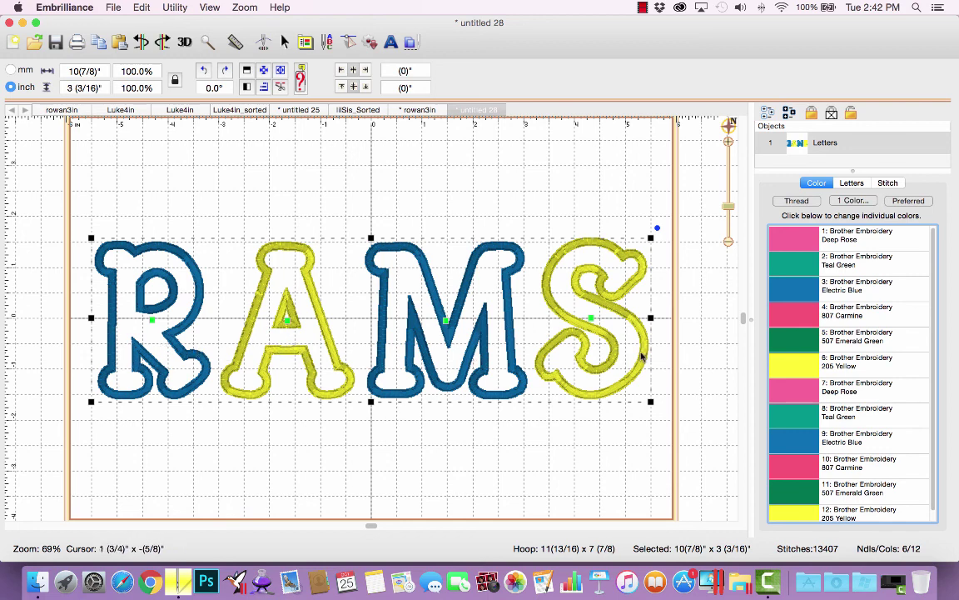
- Color sort the RAMS design and save the sorted version as RAMS_Sorted.pes in the AppliqueNames folder
click(160, 10)
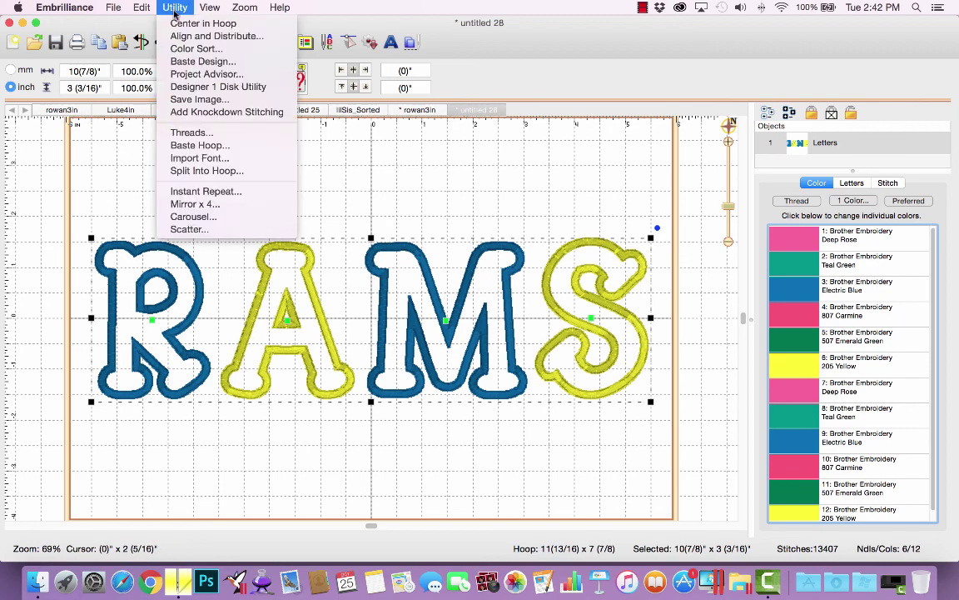
click(190, 48)
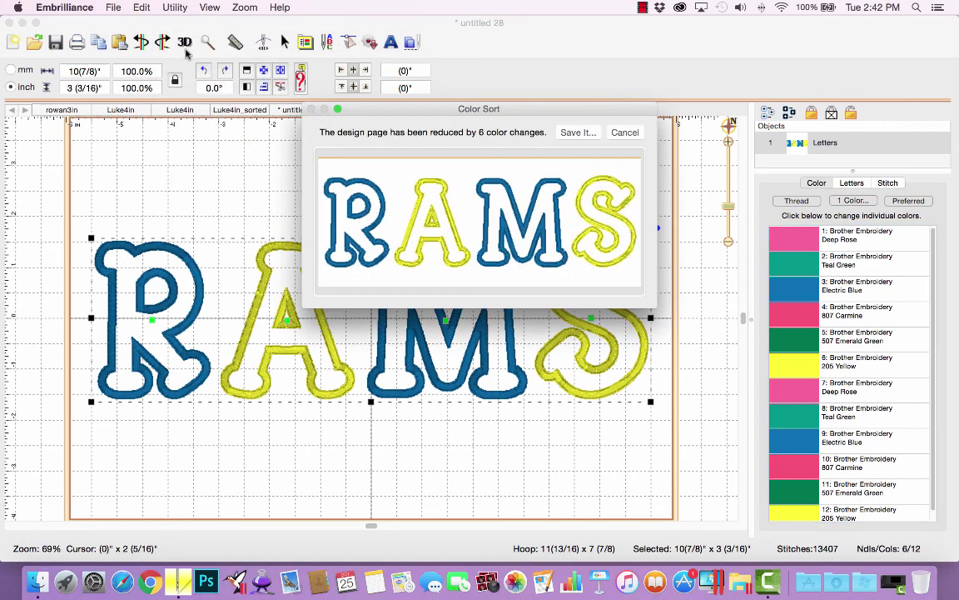
click(579, 133)
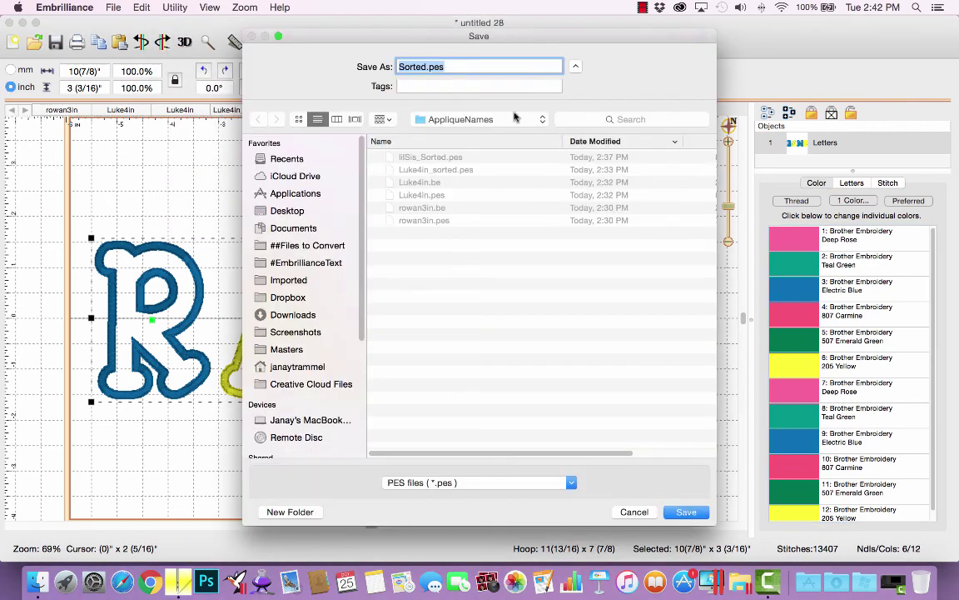
key(Left)
text(RAMS)
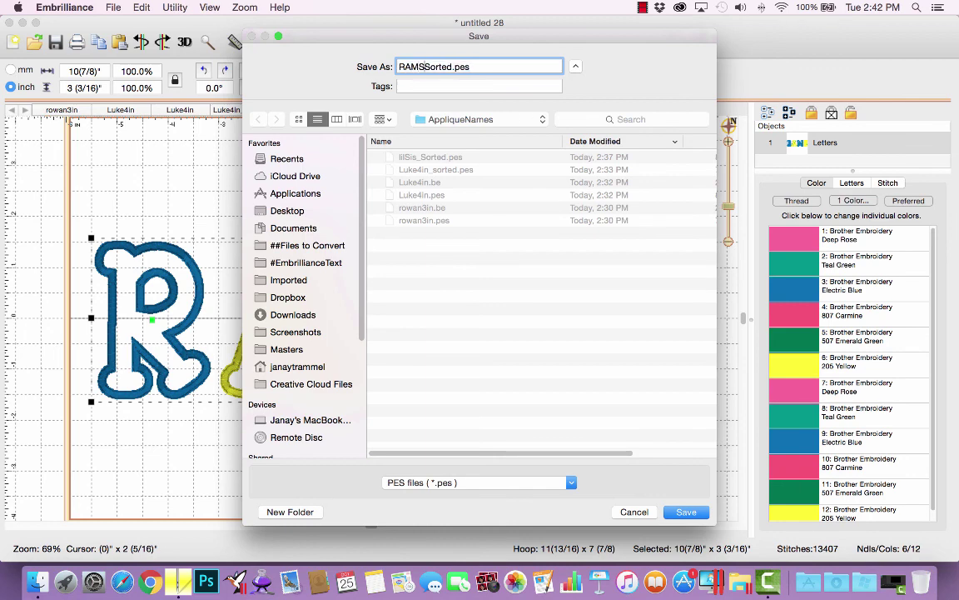
click(686, 511)
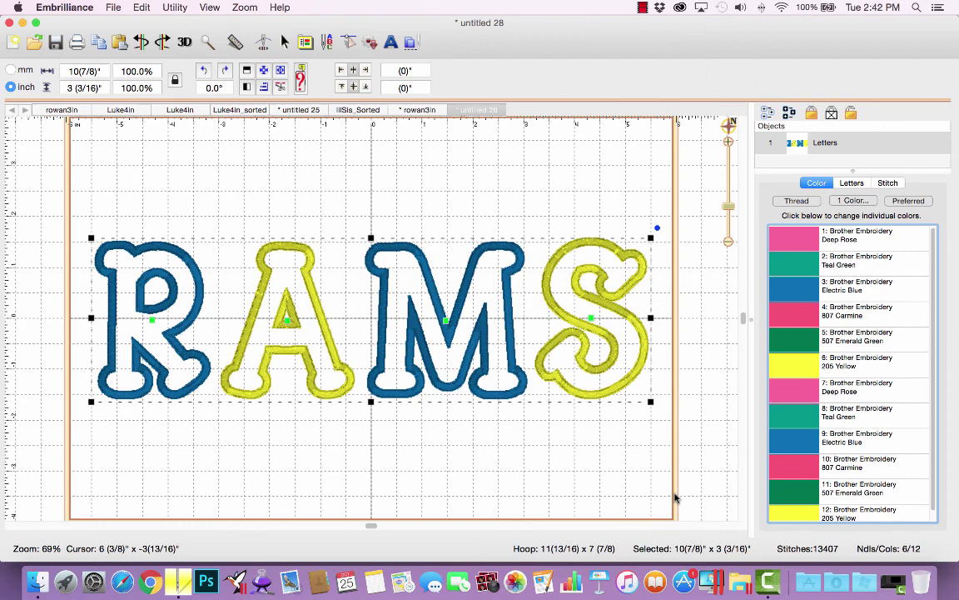
- Open the RAMS_Sorted.pes file from the AppliqueNames folder
click(34, 42)
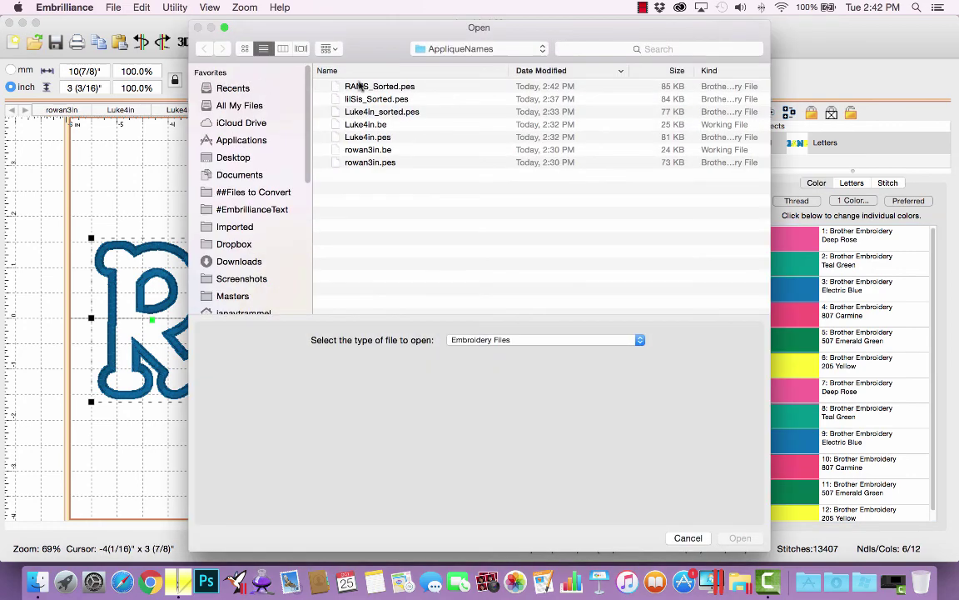
click(353, 87)
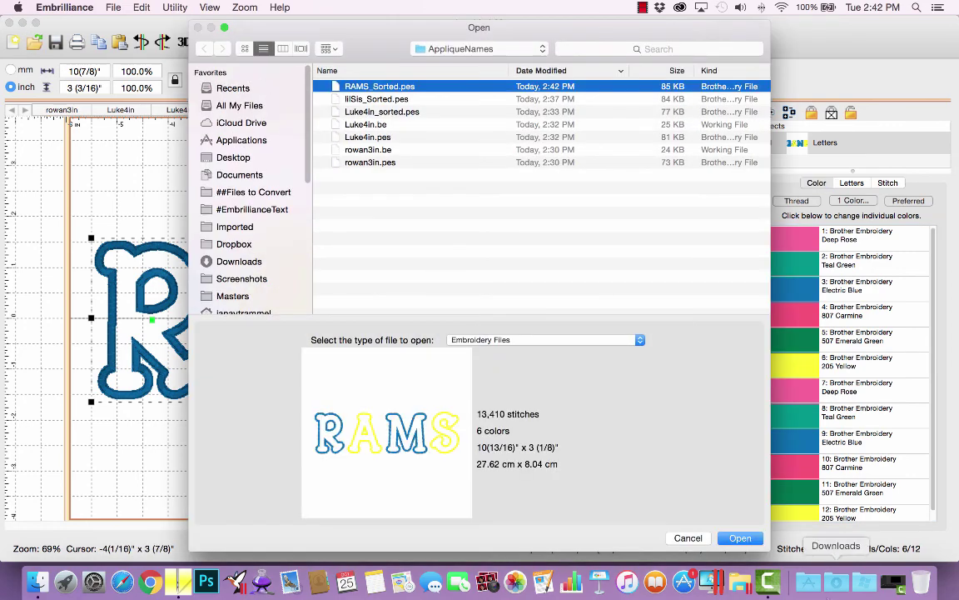
click(739, 538)
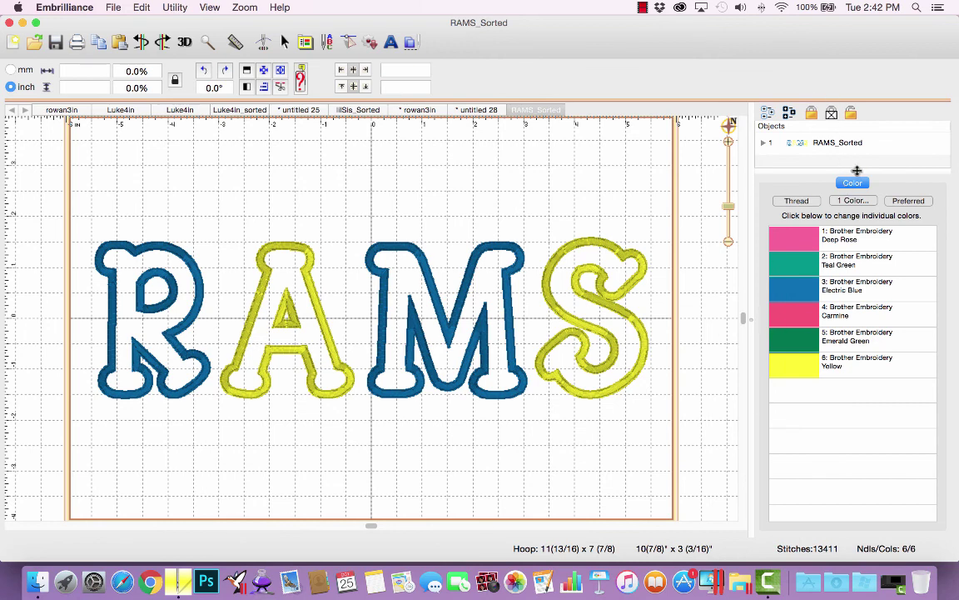
- Enlarge the object list, expand the RAMS_Sorted design, and inspect its color layers one by one from Deep Rose to Yellow
drag(846, 182, 846, 339)
click(766, 145)
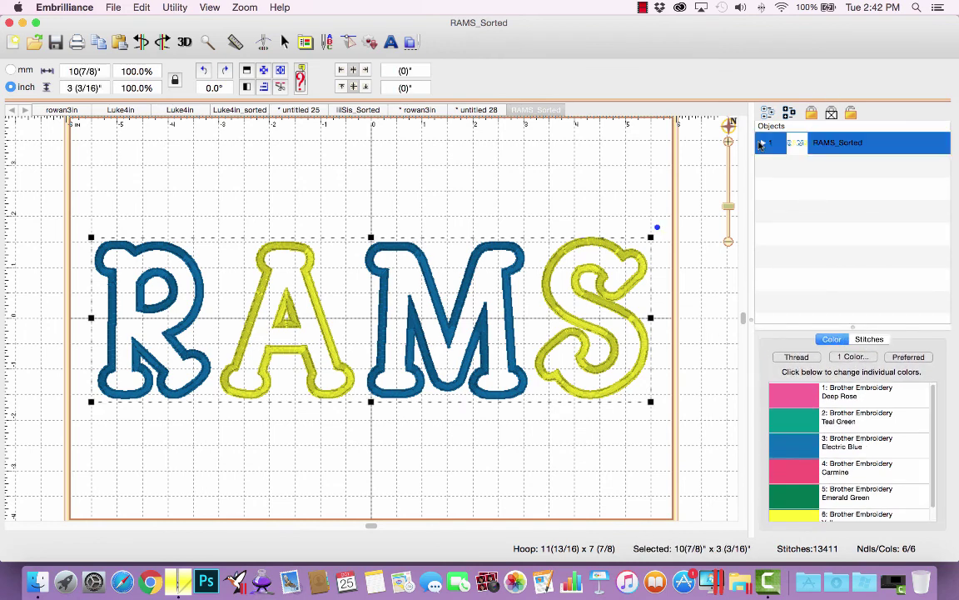
click(766, 143)
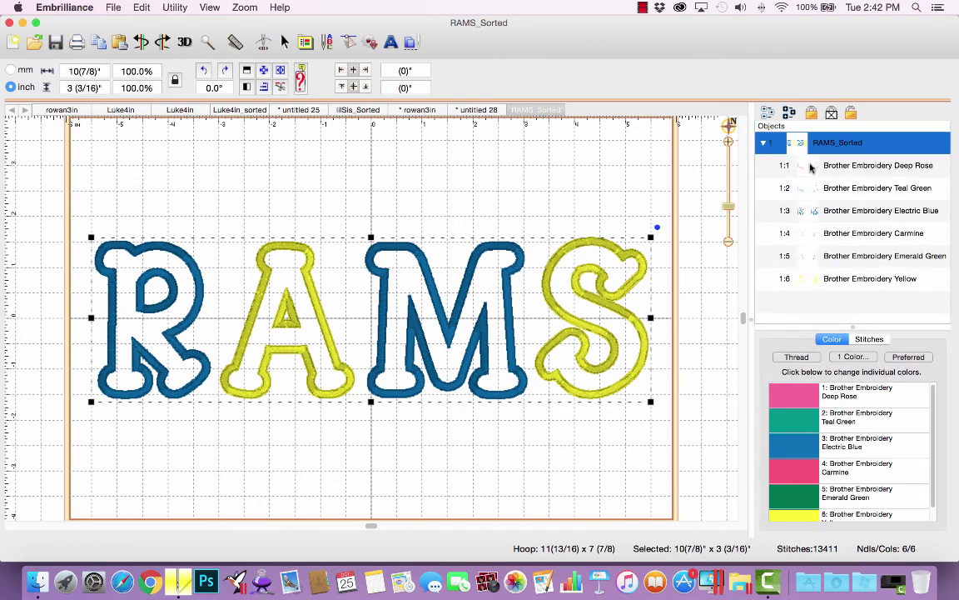
click(812, 166)
click(814, 188)
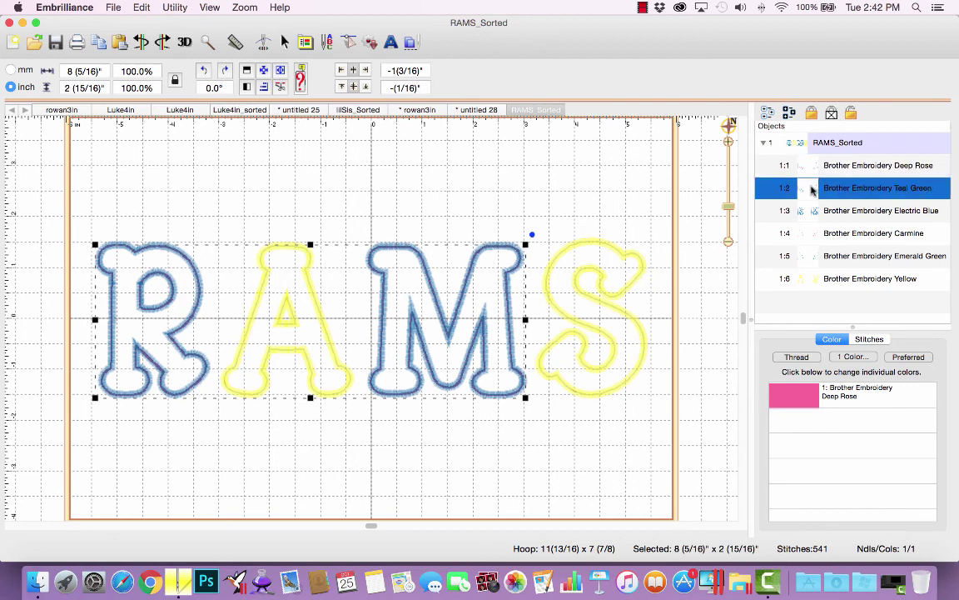
click(815, 211)
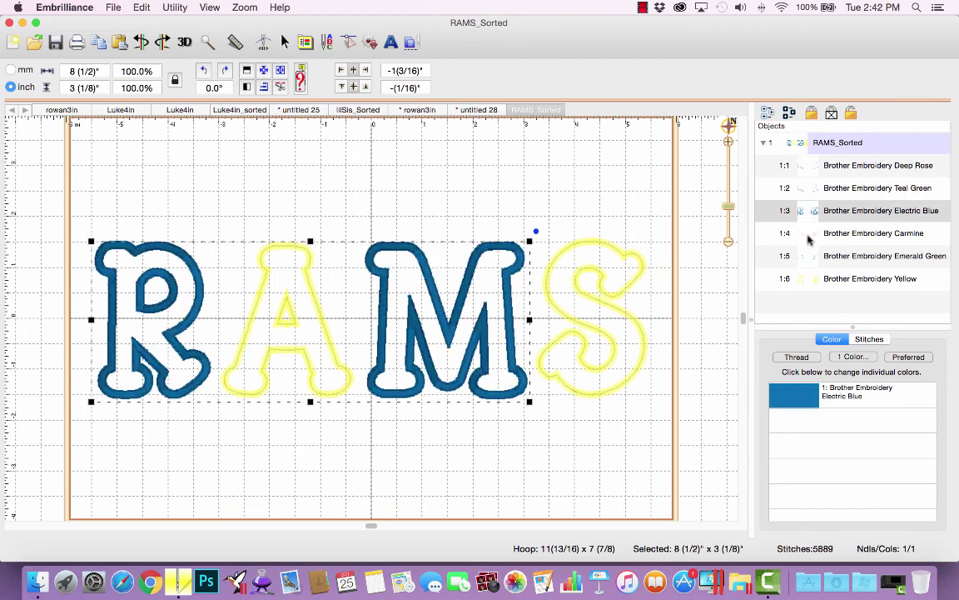
click(812, 234)
click(808, 256)
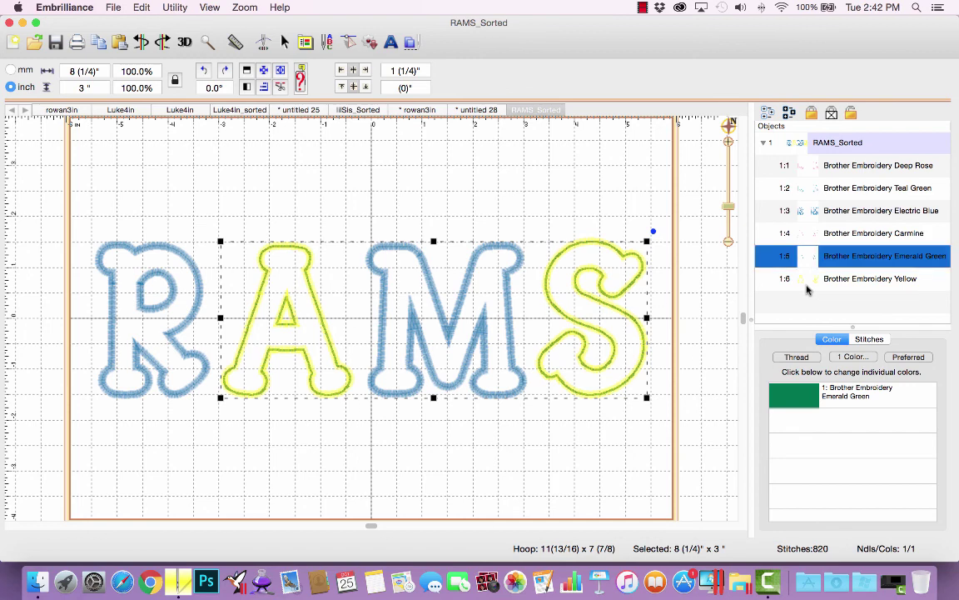
click(807, 288)
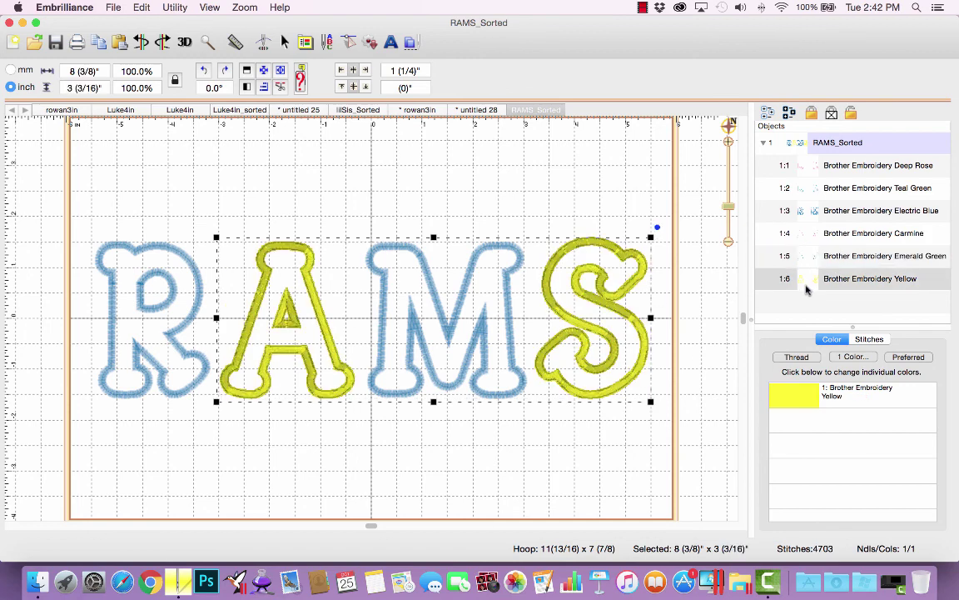
- Move the Electric Blue layer between Emerald Green and Yellow, check the order of the last layers, and deselect everything
click(851, 212)
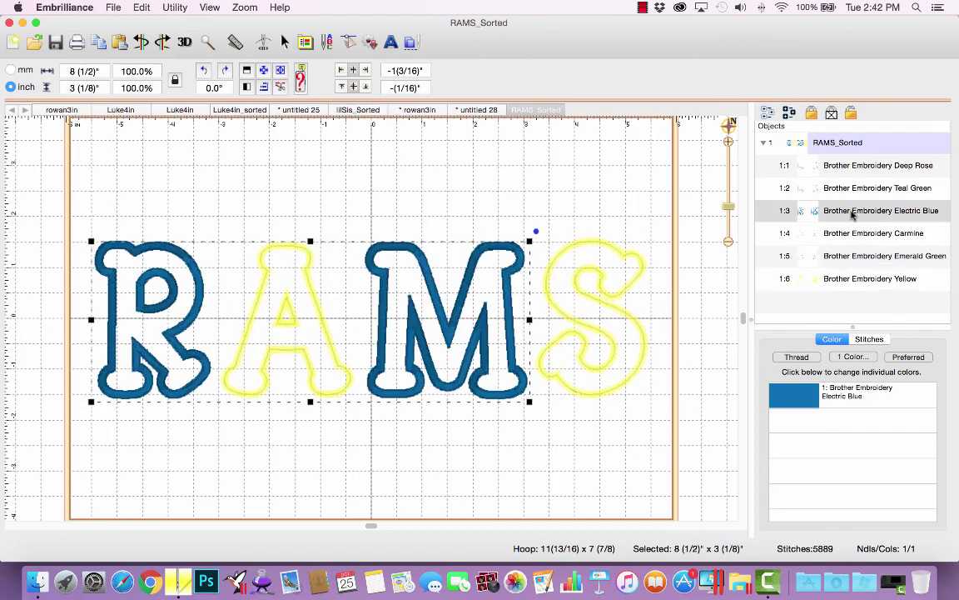
drag(823, 214, 823, 267)
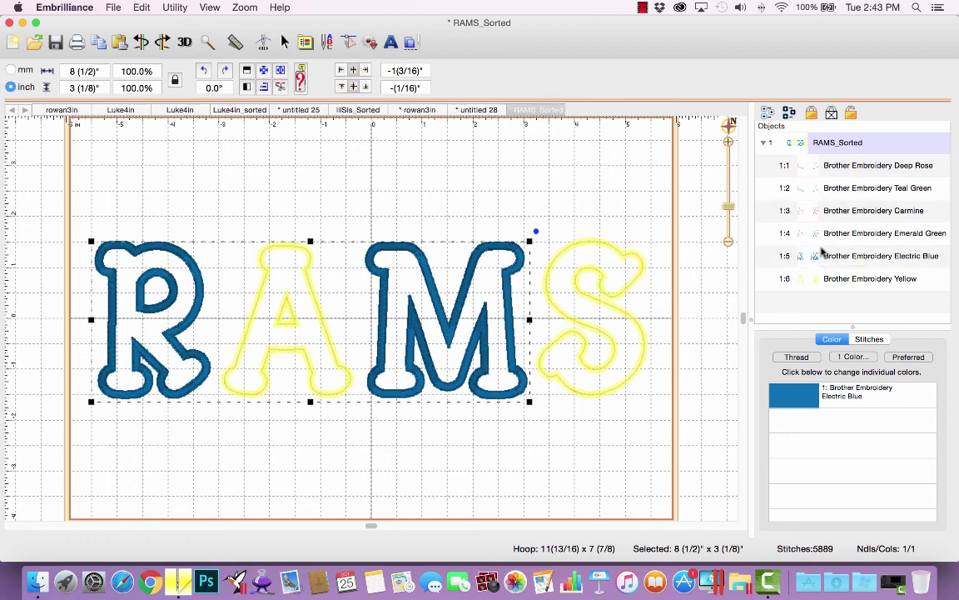
click(825, 234)
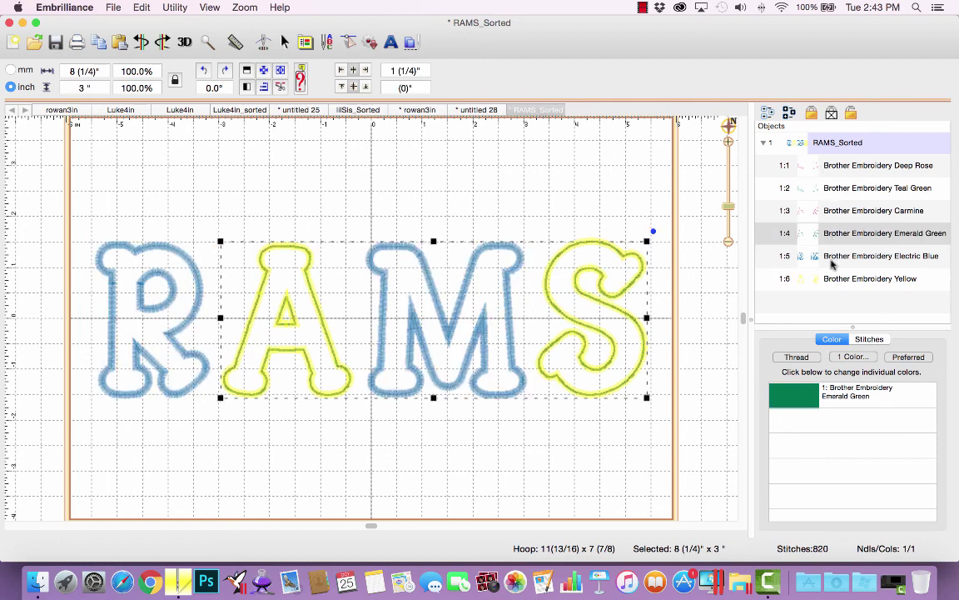
click(832, 261)
click(838, 281)
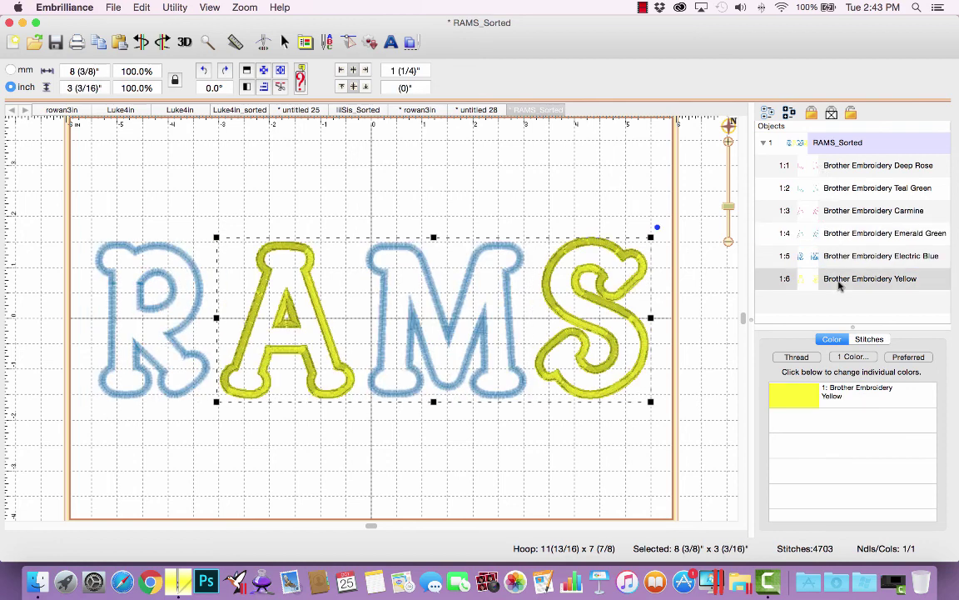
click(844, 305)
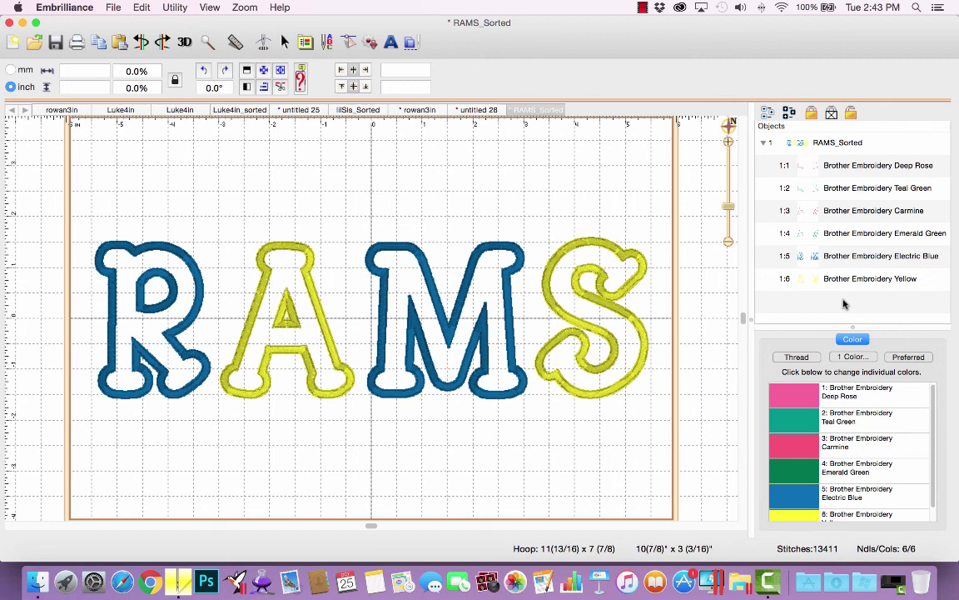